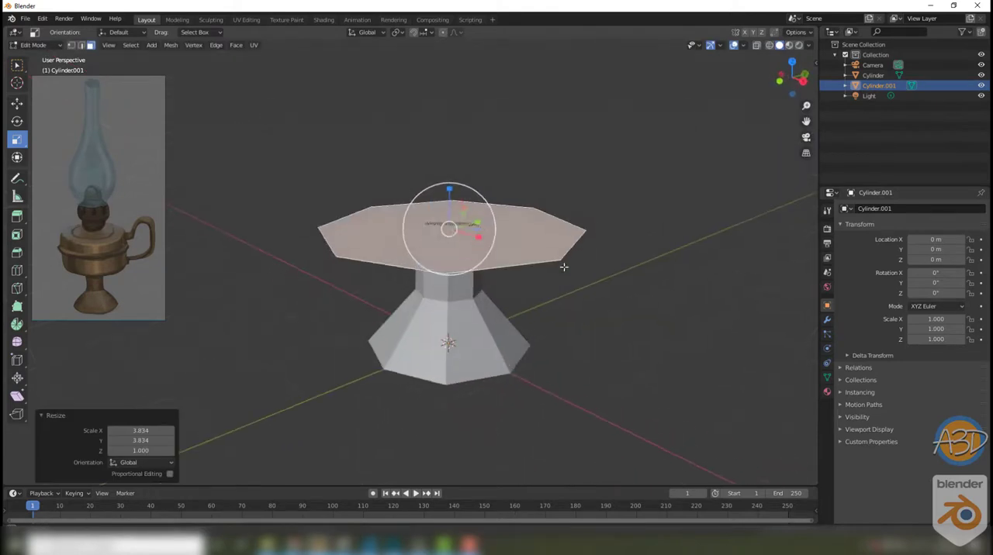
# Step: Extrude the widened octagonal face upward to form the tank body, and adjust the height of its top face
pyautogui.press('e')
pyautogui.click(485, 110)
pyautogui.moveTo(582, 180); pyautogui.dragTo(514, 183, button='middle')
pyautogui.click(17, 103)
pyautogui.moveTo(432, 78); pyautogui.dragTo(432, 116)
pyautogui.moveTo(535, 147)
pyautogui.mouseDown(button='middle')
pyautogui.moveTo(545, 189)
pyautogui.moveTo(543, 144)
pyautogui.mouseUp(button='middle')
# Step: Raise the tank object above the stem and apply its transforms
pyautogui.press('Tab')
pyautogui.moveTo(430, 273); pyautogui.dragTo(430, 252)
pyautogui.hotkey('ctrl', 'a')
pyautogui.click(523, 264)
# Step: Lengthen the base's stem by raising its top vertices to the underside of the tank
pyautogui.click(434, 266)
pyautogui.press('Tab')
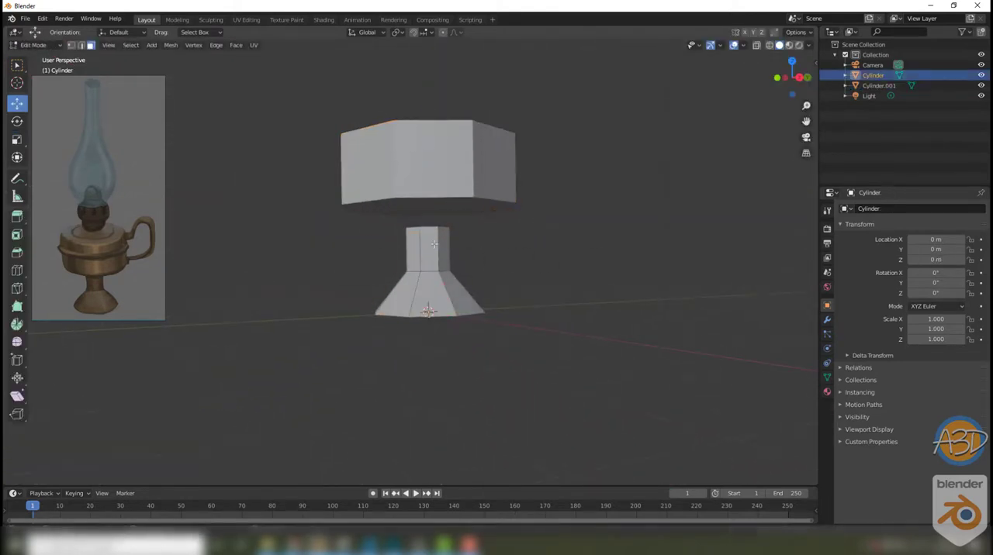
pyautogui.press('1')
pyautogui.hotkey('shift', 'z')
pyautogui.moveTo(388, 216); pyautogui.dragTo(471, 242)
pyautogui.moveTo(427, 189); pyautogui.dragTo(427, 164)
pyautogui.hotkey('shift', 'z')
pyautogui.press('Tab')
# Step: Separate a copy of the tank's top face into its own object
pyautogui.click(577, 181)
pyautogui.moveTo(577, 183); pyautogui.dragTo(554, 255, button='middle')
pyautogui.click(401, 251)
pyautogui.press('Tab')
pyautogui.scroll(2, 400, 252)
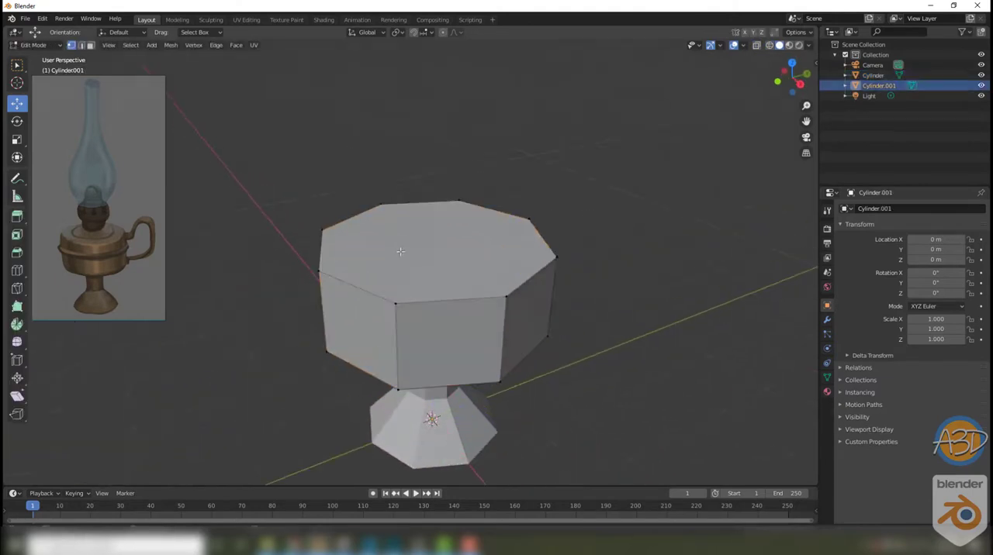
pyautogui.press('3')
pyautogui.click(412, 247)
pyautogui.rightClick(412, 246)
pyautogui.click(459, 217)
# Step: Scale the copied face to about 0.643 in X and Y and extrude it upward 0.228 m
pyautogui.press('s')
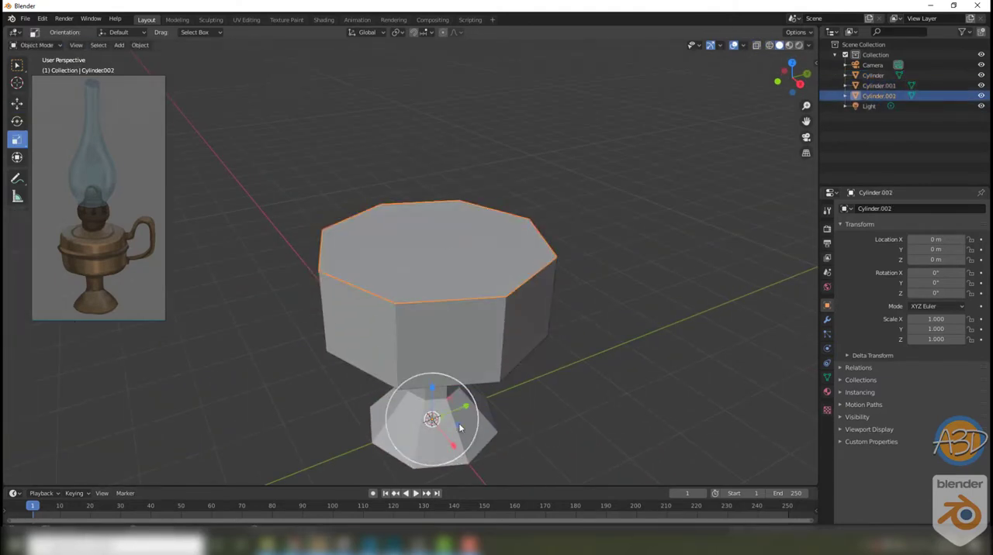
pyautogui.moveTo(459, 425); pyautogui.dragTo(448, 419)
pyautogui.click(427, 226)
# Step: Taper the extruded cap by scaling its top face inward
pyautogui.press('s')
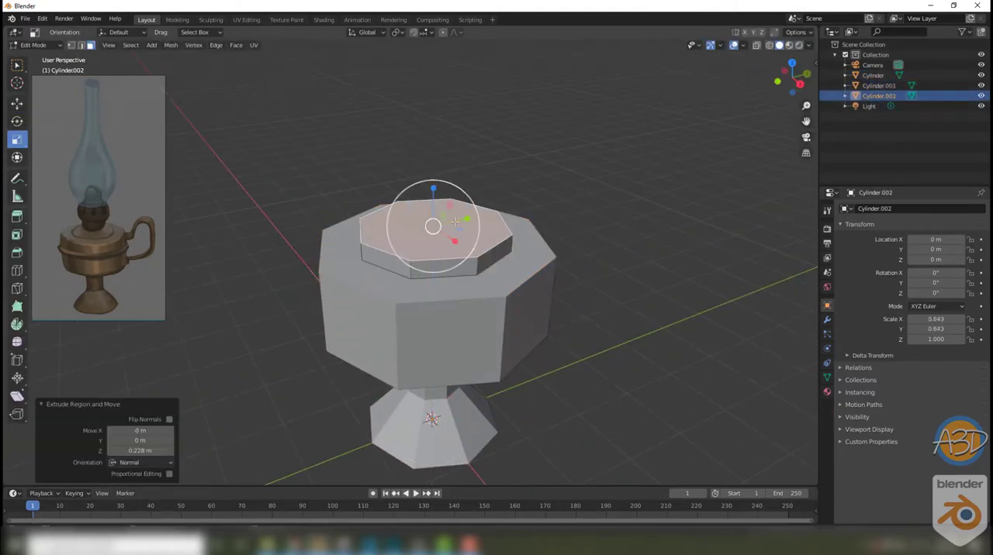
pyautogui.moveTo(458, 230); pyautogui.dragTo(441, 226)
pyautogui.press('Tab')
pyautogui.click(632, 300)
pyautogui.moveTo(631, 301); pyautogui.dragTo(440, 259, button='middle')
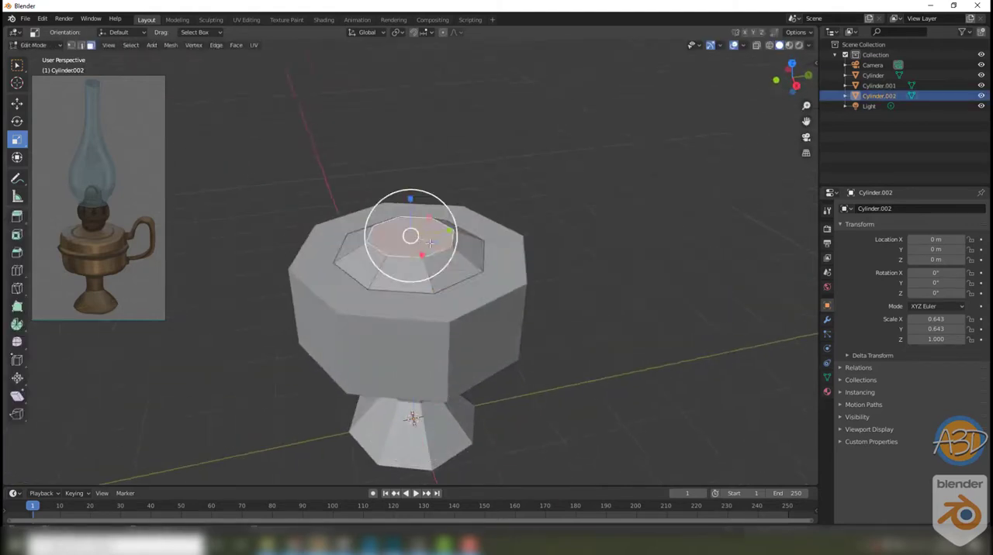
pyautogui.press('Tab')
# Step: Add a UV sphere and reduce its segments and rings to a low-poly shape
pyautogui.click(563, 282)
pyautogui.click(119, 45)
pyautogui.click(232, 87)
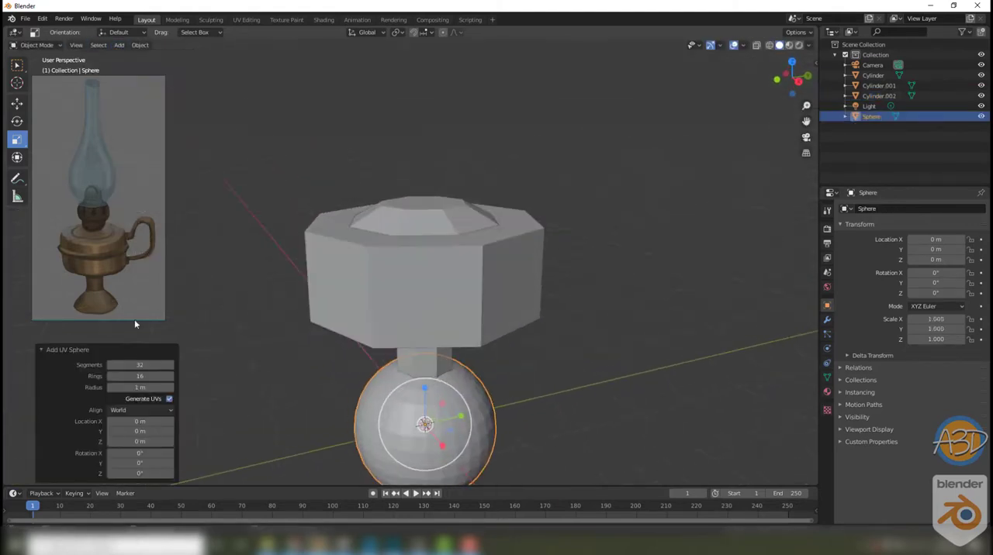
pyautogui.moveTo(537, 431); pyautogui.dragTo(556, 415, button='middle')
# Step: Raise the sphere above the tank and scale it uniformly to about 0.538
pyautogui.click(17, 104)
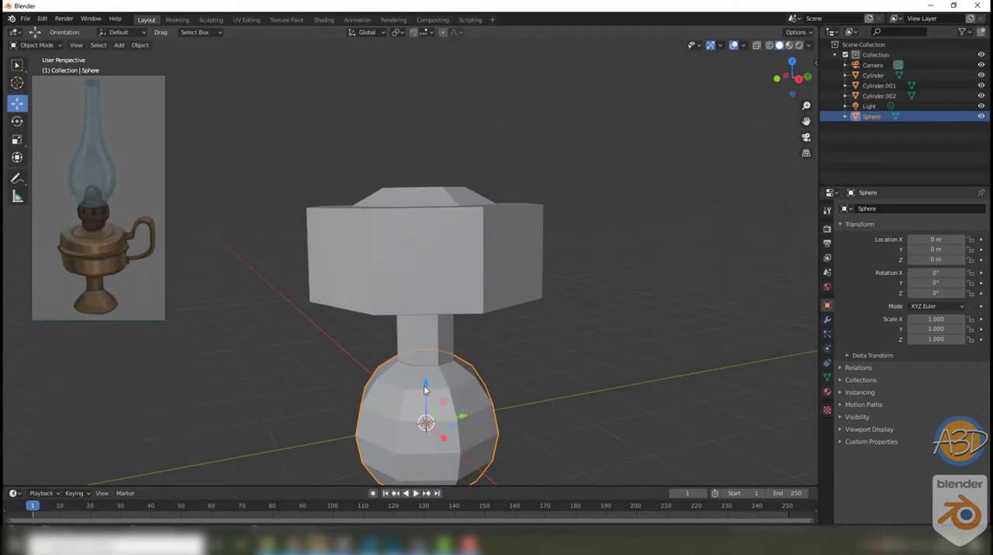
pyautogui.moveTo(426, 390); pyautogui.dragTo(426, 82)
pyautogui.moveTo(475, 138); pyautogui.dragTo(491, 186, button='middle')
pyautogui.click(17, 139)
pyautogui.moveTo(462, 147); pyautogui.dragTo(450, 159)
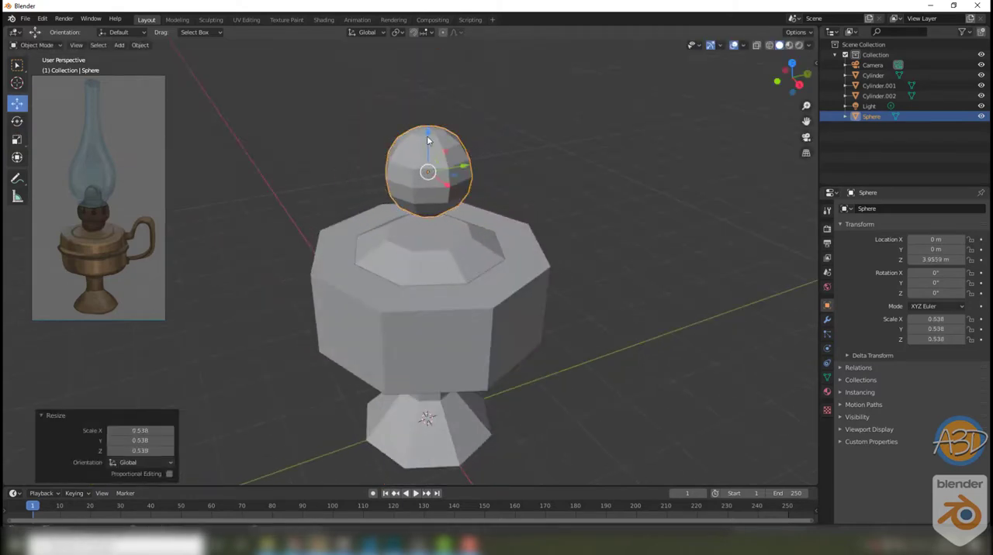
# Step: Lower the sphere about 0.524 m so that it sits in the tapered cap
pyautogui.scroll(3, 486, 215)
pyautogui.moveTo(419, 235); pyautogui.dragTo(393, 219, button='middle')
pyautogui.press('KP_Decimal')
pyautogui.moveTo(457, 267); pyautogui.dragTo(459, 241, button='middle')
pyautogui.scroll(-1, 430, 232)
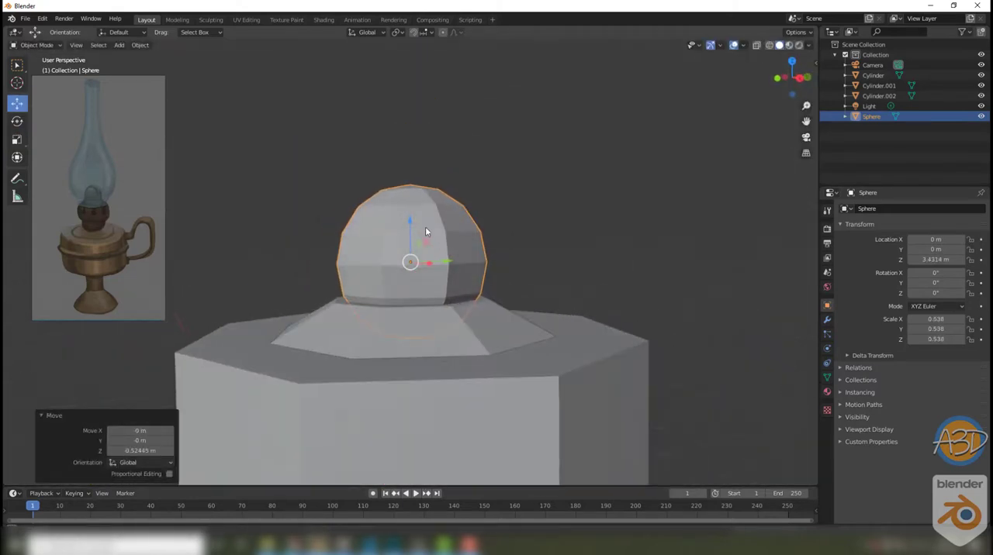
# Step: Bevel the sphere's middle edge loop into a narrow band
pyautogui.press('Tab')
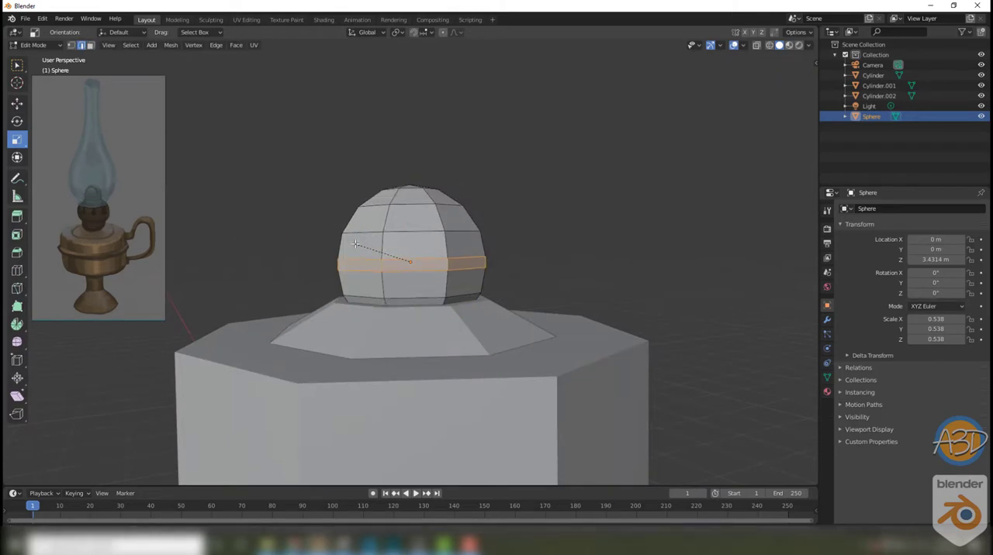
pyautogui.click(355, 244)
pyautogui.press('Tab')
# Step: Stretch the sphere into a capsule by raising all vertices of its upper half
pyautogui.hotkey('shift', 'z')
pyautogui.press('Tab')
pyautogui.press('1')
pyautogui.moveTo(277, 146); pyautogui.dragTo(505, 277)
pyautogui.click(17, 104)
pyautogui.moveTo(409, 180); pyautogui.dragTo(406, 85)
pyautogui.press('Tab')
pyautogui.hotkey('shift', 'z')
pyautogui.moveTo(487, 218)
pyautogui.mouseDown(button='middle')
pyautogui.moveTo(429, 252)
pyautogui.moveTo(382, 217)
pyautogui.mouseUp(button='middle')
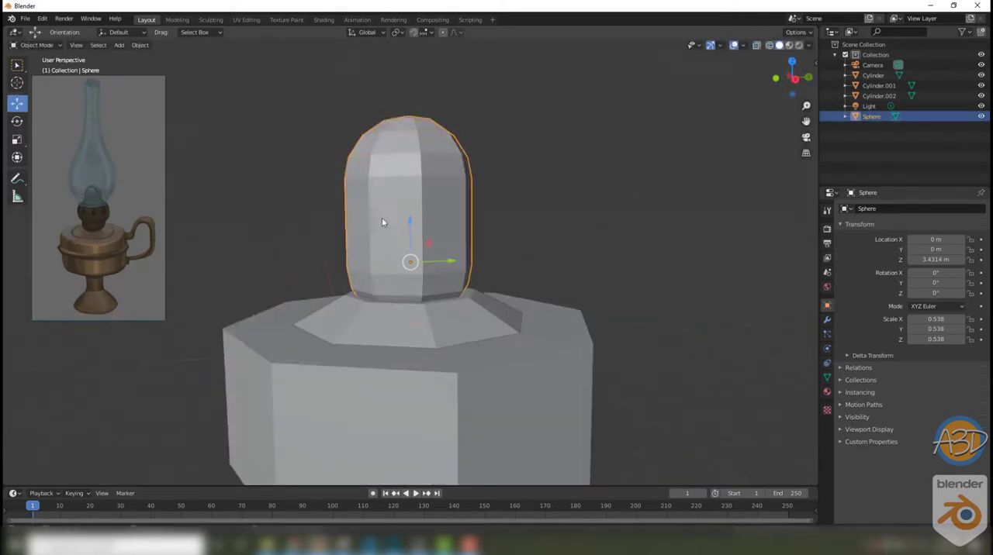
# Step: Extrude the capsule's middle ring of faces outward along their normals by about 0.66 m
pyautogui.hotkey('shift', 'z')
pyautogui.press('3')
pyautogui.moveTo(319, 208); pyautogui.dragTo(481, 239)
pyautogui.moveTo(481, 240); pyautogui.dragTo(493, 254, button='middle')
pyautogui.rightClick(450, 218)
pyautogui.click(450, 216)
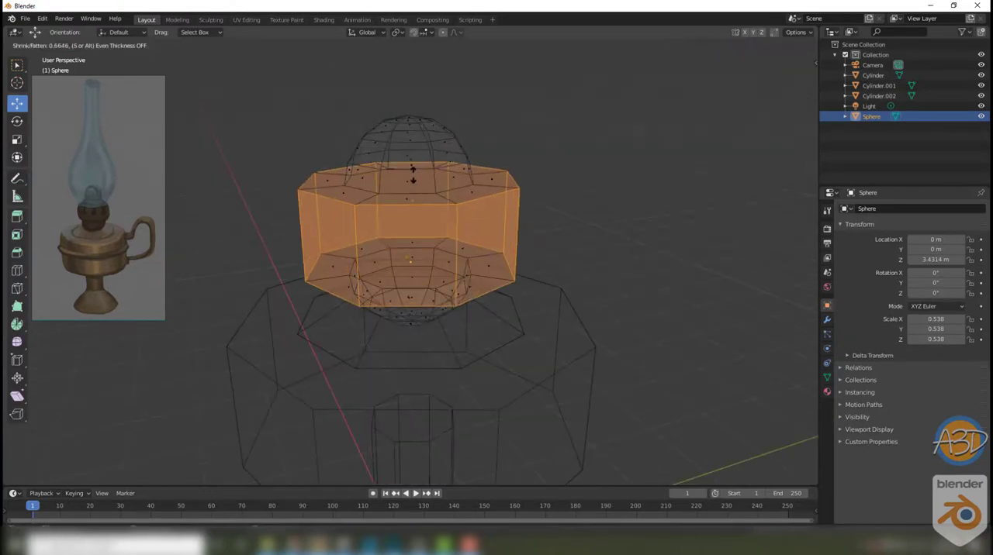
pyautogui.click(412, 174)
# Step: Scale down the height of the outer faces on the burner's protruding band
pyautogui.press('Tab')
pyautogui.click(606, 213)
pyautogui.hotkey('shift', 'z')
pyautogui.click(486, 235)
pyautogui.press('Tab')
pyautogui.hotkey('shift', 'z')
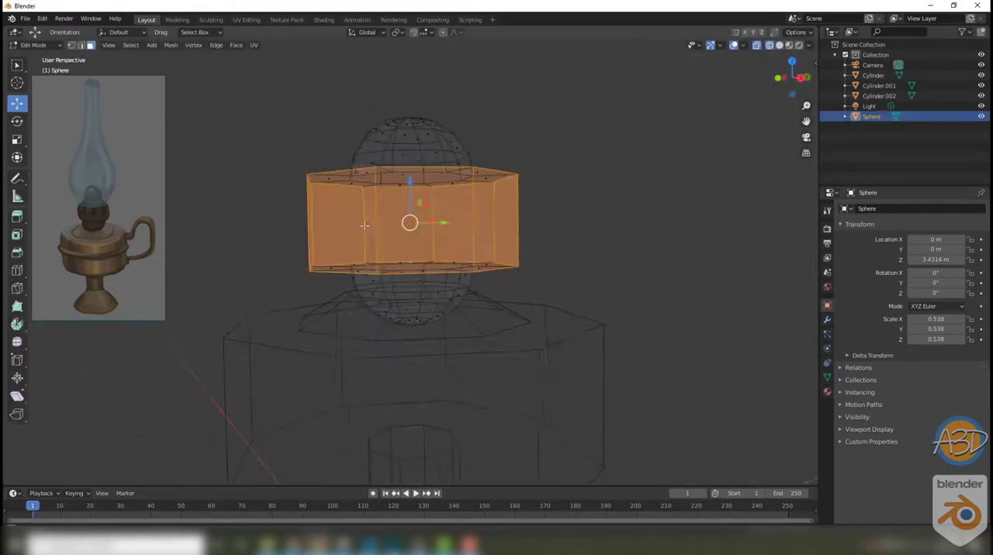
pyautogui.click(17, 140)
pyautogui.moveTo(410, 183); pyautogui.dragTo(406, 195)
pyautogui.moveTo(406, 196); pyautogui.dragTo(421, 265, button='middle')
pyautogui.click(271, 221)
pyautogui.press('Tab')
pyautogui.press('Tab')
# Step: Add an edge loop around the middle of the burner's band and scale it to 1.121 in X and Y
pyautogui.click(17, 271)
pyautogui.click(368, 225)
pyautogui.hotkey('shift', 'z')
pyautogui.click(17, 139)
pyautogui.moveTo(452, 222); pyautogui.dragTo(461, 220)
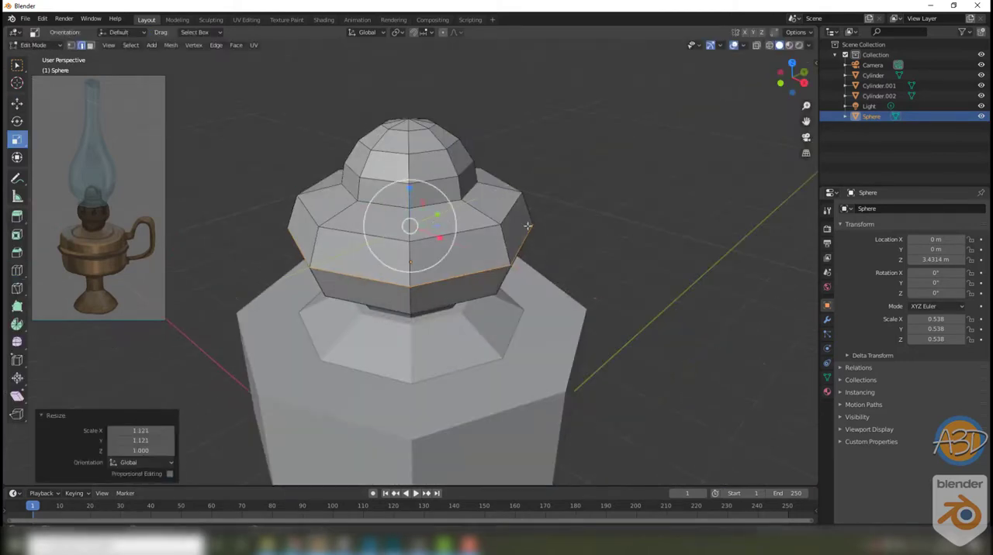
pyautogui.press('Tab')
pyautogui.click(535, 232)
# Step: Raise the selected dome geometry on top of the burner
pyautogui.scroll(-7, 530, 256)
pyautogui.scroll(4, 532, 273)
pyautogui.moveTo(530, 272)
pyautogui.mouseDown(button='middle')
pyautogui.moveTo(460, 236)
pyautogui.moveTo(470, 304)
pyautogui.mouseUp(button='middle')
pyautogui.moveTo(457, 271); pyautogui.dragTo(375, 249, button='middle')
pyautogui.click(418, 260)
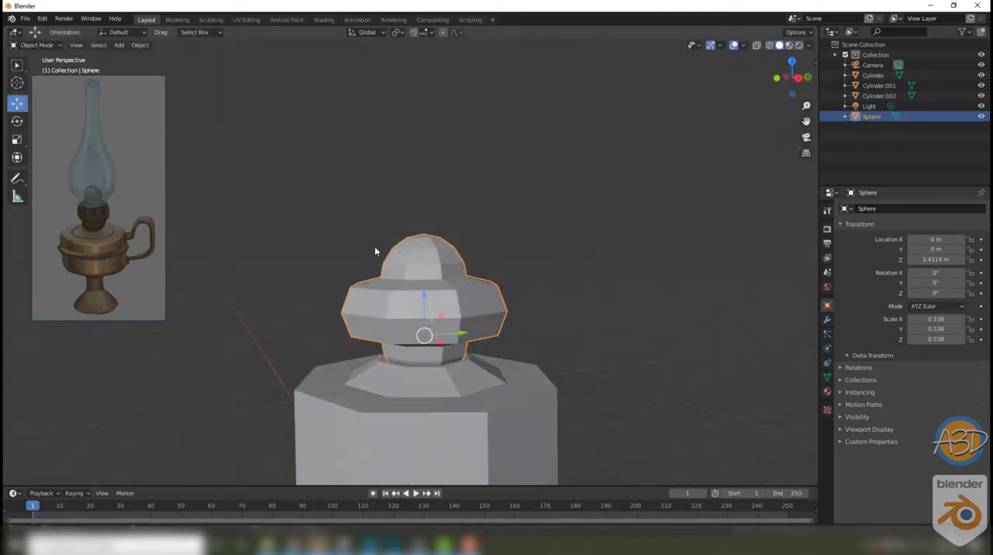
pyautogui.hotkey('shift', 'z')
pyautogui.press('Tab')
pyautogui.click(17, 104)
pyautogui.moveTo(419, 197); pyautogui.dragTo(421, 193)
pyautogui.press('Tab')
pyautogui.click(611, 197)
pyautogui.hotkey('shift', 'z')
# Step: Add an edge loop around the flared base and scale it to about 1.14 in X and Y
pyautogui.moveTo(606, 203); pyautogui.dragTo(576, 269, button='middle')
pyautogui.scroll(-3, 570, 273)
pyautogui.scroll(4, 448, 272)
pyautogui.click(448, 272)
pyautogui.moveTo(455, 298); pyautogui.dragTo(450, 259, button='middle')
pyautogui.keyDown('shift'); pyautogui.moveTo(456, 342); pyautogui.dragTo(459, 277, button='middle'); pyautogui.keyUp('shift')
pyautogui.click(19, 271)
pyautogui.click(401, 357)
pyautogui.click(17, 139)
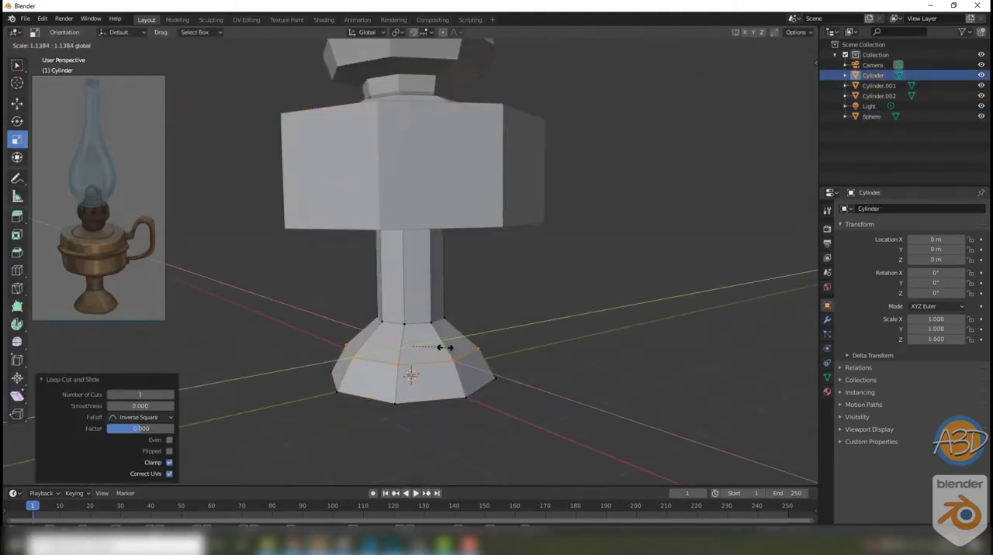
pyautogui.moveTo(444, 346); pyautogui.dragTo(444, 347)
# Step: Adjust the height of the new edge loop on the flared base
pyautogui.click(17, 104)
pyautogui.moveTo(447, 336); pyautogui.dragTo(436, 352, button='middle')
pyautogui.moveTo(452, 309); pyautogui.dragTo(459, 337)
pyautogui.click(17, 271)
pyautogui.press('Tab')
pyautogui.scroll(-3, 481, 322)
pyautogui.click(495, 322)
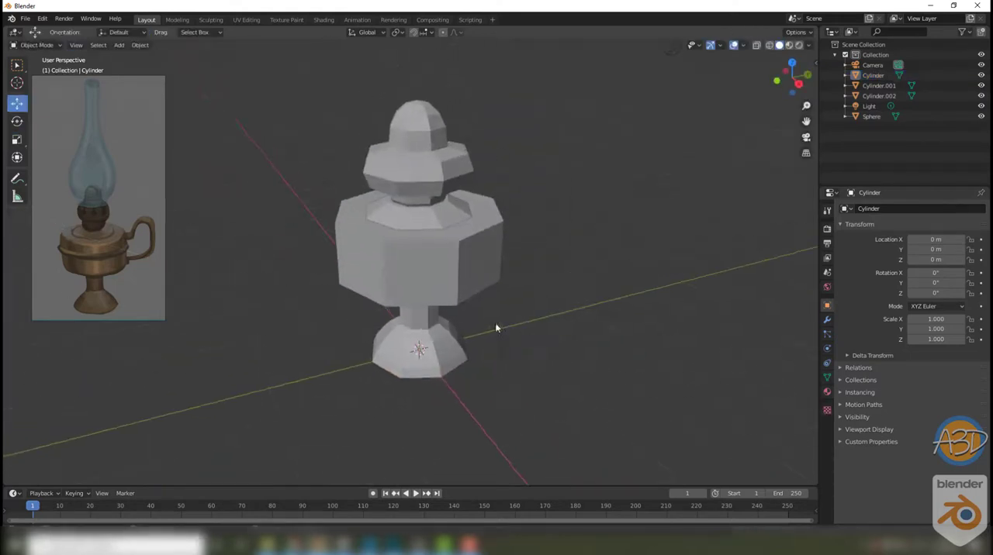
# Step: Collapse the tank's top face to a centre point and repeat the operation on its bottom face
pyautogui.click(423, 237)
pyautogui.press('Tab')
pyautogui.moveTo(439, 190); pyautogui.dragTo(422, 224, button='middle')
pyautogui.press('3')
pyautogui.click(422, 224)
pyautogui.rightClick(452, 291)
pyautogui.click(383, 339)
pyautogui.moveTo(478, 380); pyautogui.dragTo(490, 299, button='middle')
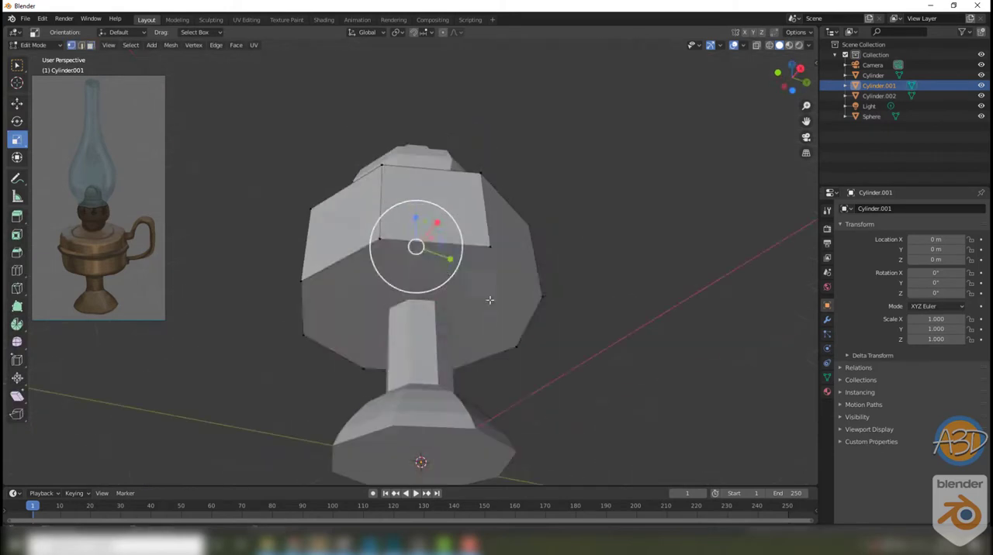
pyautogui.press('3')
pyautogui.click(491, 300)
pyautogui.hotkey('shift', 'r')
# Step: Bevel the outer edges around the top and bottom of the tank
pyautogui.moveTo(502, 167); pyautogui.dragTo(482, 240, button='middle')
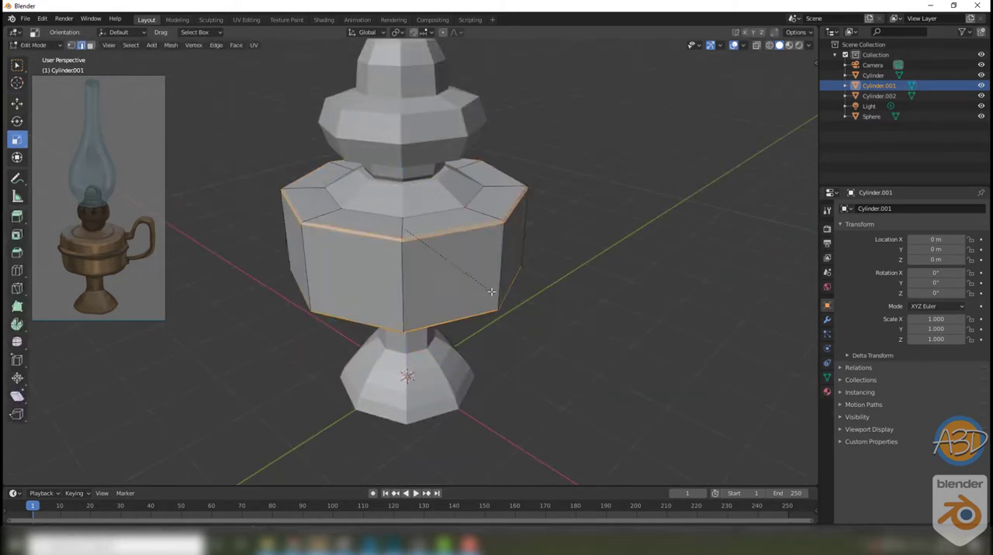
pyautogui.click(490, 294)
pyautogui.press('Tab')
pyautogui.click(505, 308)
pyautogui.moveTo(505, 309)
pyautogui.mouseDown(button='middle')
pyautogui.moveTo(530, 246)
pyautogui.moveTo(481, 265)
pyautogui.mouseUp(button='middle')
pyautogui.click(480, 265)
# Step: Separate a copy of the tank's ring of side faces into a new object
pyautogui.press('Tab')
pyautogui.hotkey('shift', 'z')
pyautogui.keyDown('shift'); pyautogui.moveTo(336, 271); pyautogui.dragTo(553, 270); pyautogui.keyUp('shift')
pyautogui.rightClick(550, 270)
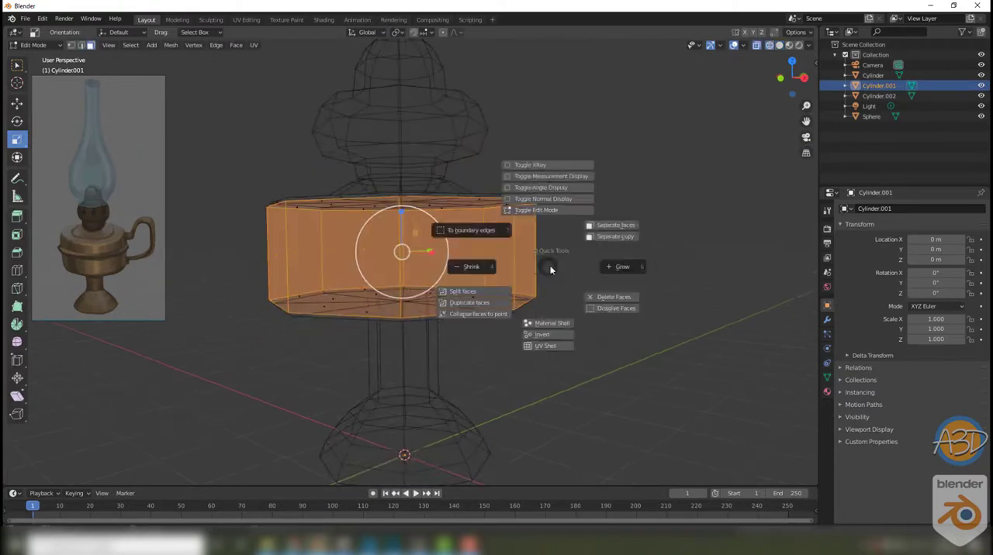
pyautogui.click(609, 300)
# Step: Apply location, rotation and scale to the copied ring of side faces
pyautogui.moveTo(543, 230); pyautogui.dragTo(503, 261, button='middle')
pyautogui.hotkey('shift', 'z')
pyautogui.hotkey('ctrl', 'a')
pyautogui.click(560, 285)
pyautogui.moveTo(560, 284); pyautogui.dragTo(538, 277, button='middle')
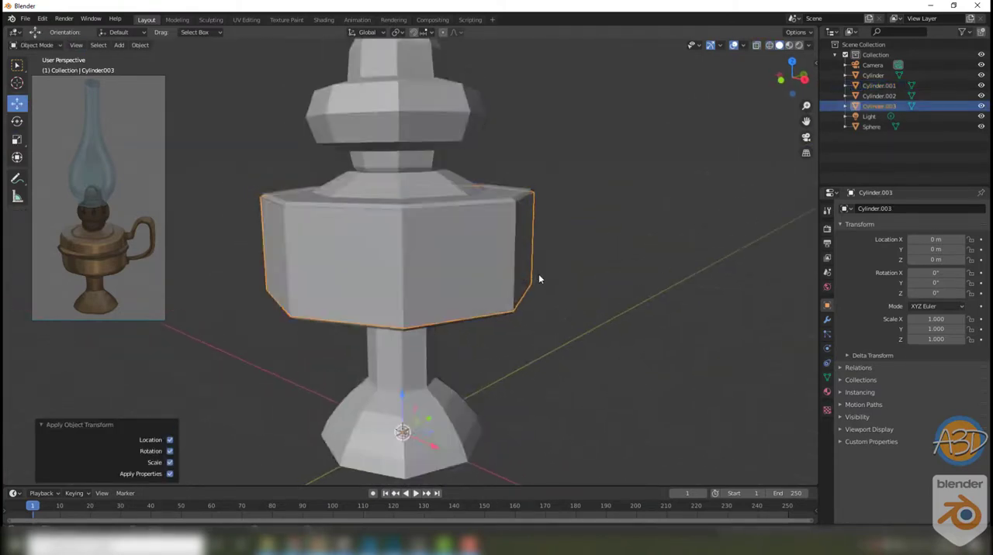
# Step: Flatten the copied ring to about 0.113 of its height and move it up 0.25049 m on the tank
pyautogui.press('Tab')
pyautogui.moveTo(268, 237)
pyautogui.mouseDown(button='middle')
pyautogui.moveTo(256, 215)
pyautogui.moveTo(270, 242)
pyautogui.mouseUp(button='middle')
pyautogui.press('a')
pyautogui.moveTo(394, 197); pyautogui.dragTo(400, 237)
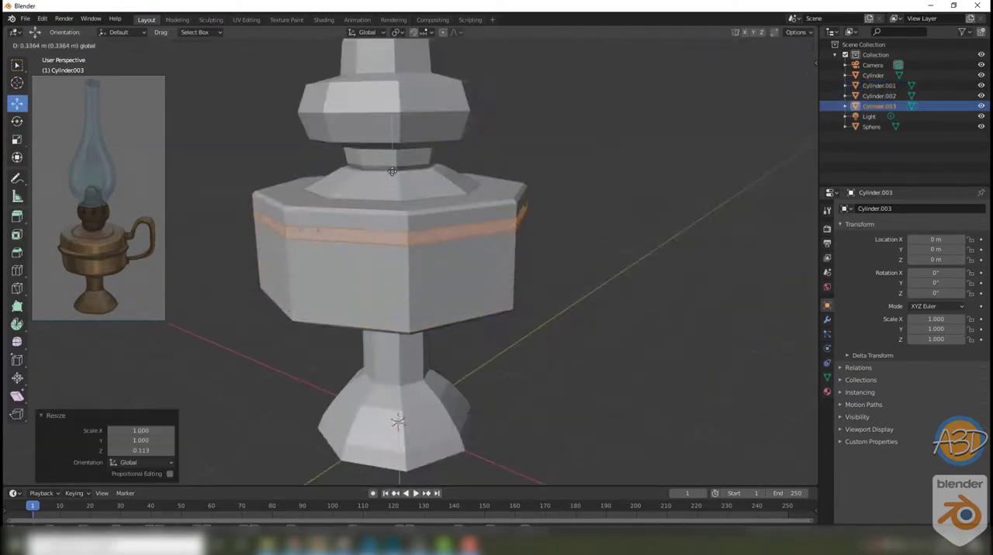
pyautogui.click(383, 179)
# Step: Extrude the narrow ring outward by about 0.123 m to form a rim around the tank
pyautogui.scroll(3, 383, 179)
pyautogui.hotkey('alt', 's')
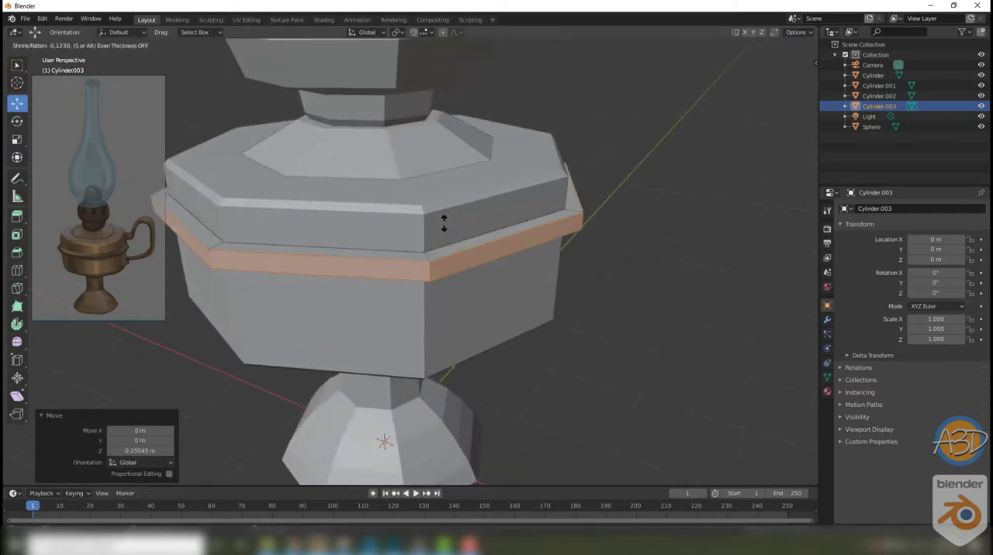
pyautogui.click(444, 223)
# Step: Scale the outer faces of the tank's rim to 0.673 along Z
pyautogui.moveTo(444, 223); pyautogui.dragTo(545, 263, button='middle')
pyautogui.click(381, 172)
pyautogui.moveTo(381, 173); pyautogui.dragTo(401, 169, button='middle')
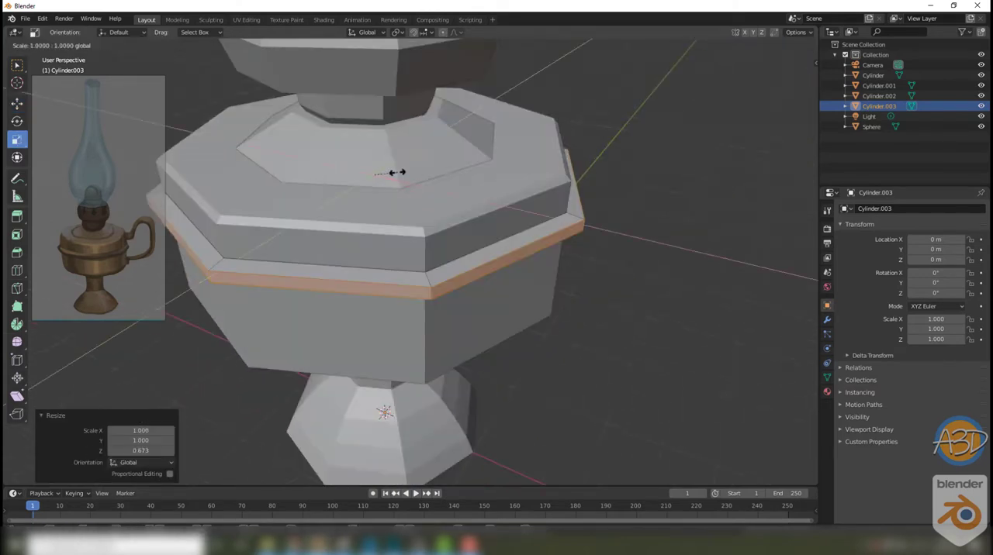
pyautogui.click(395, 173)
pyautogui.click(636, 251)
pyautogui.press('Tab')
pyautogui.click(636, 251)
pyautogui.scroll(-5, 637, 250)
pyautogui.moveTo(636, 251); pyautogui.dragTo(532, 292, button='middle')
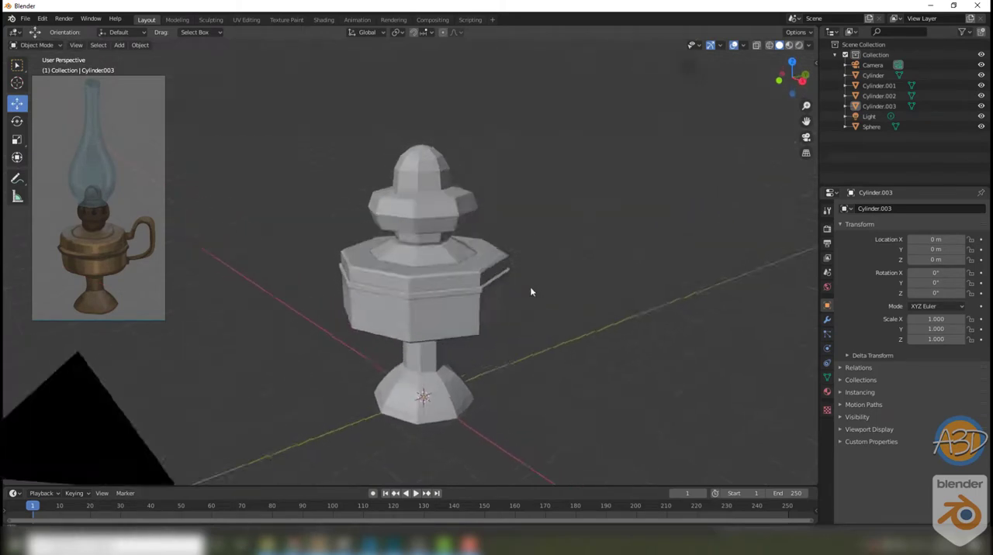
pyautogui.scroll(3, 510, 284)
# Step: Add a cylinder for the glass chimney and raise it 5.2739 m along Z over the burner
pyautogui.click(118, 45)
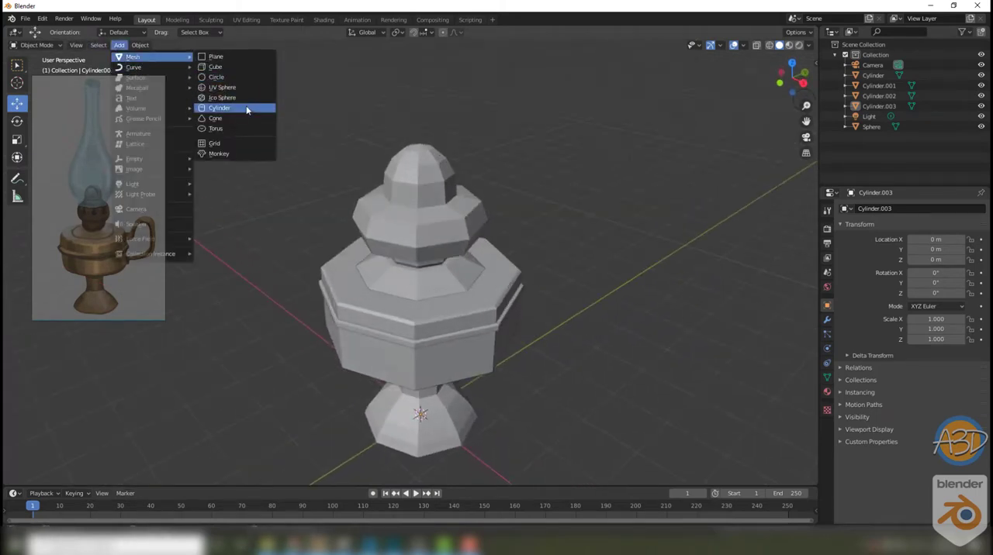
pyautogui.click(246, 109)
pyautogui.scroll(-1, 420, 349)
pyautogui.moveTo(419, 354); pyautogui.dragTo(423, 117)
pyautogui.moveTo(518, 260); pyautogui.dragTo(428, 249, button='middle')
pyautogui.press('Tab')
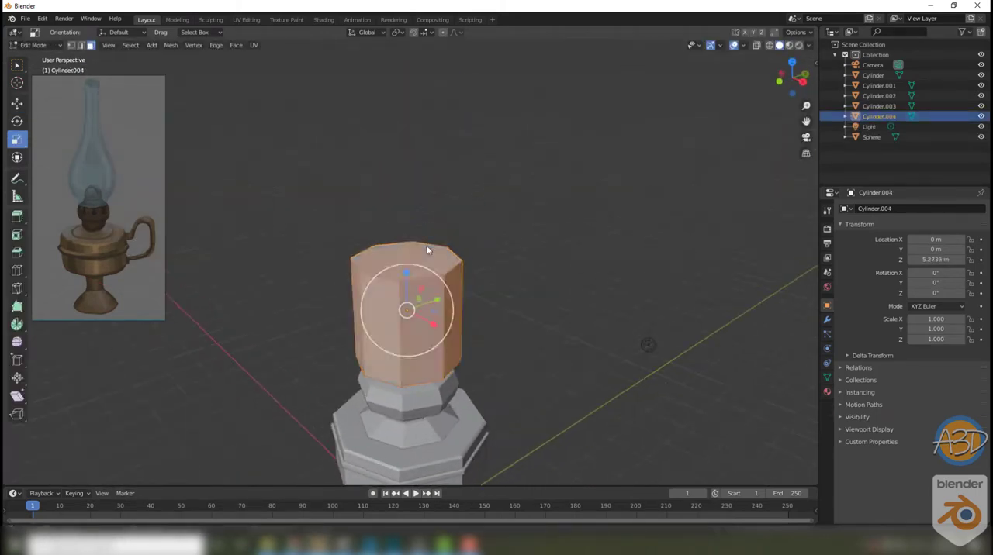
# Step: Lengthen the chimney cylinder by moving its top face up about 4.02 m
pyautogui.click(427, 249)
pyautogui.scroll(-4, 505, 241)
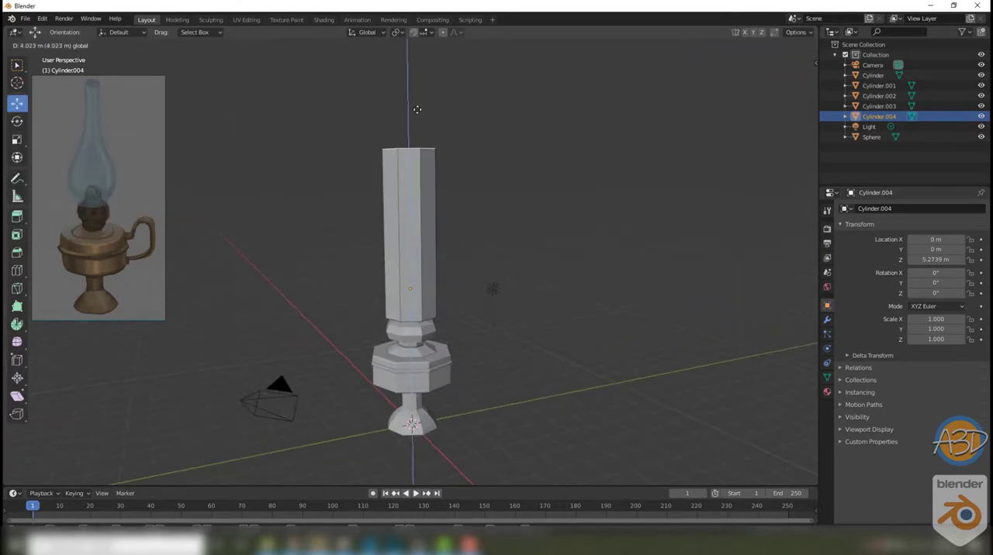
pyautogui.moveTo(417, 109); pyautogui.dragTo(410, 114)
pyautogui.moveTo(498, 158); pyautogui.dragTo(479, 155, button='middle')
pyautogui.press('Tab')
pyautogui.moveTo(411, 248); pyautogui.dragTo(412, 363)
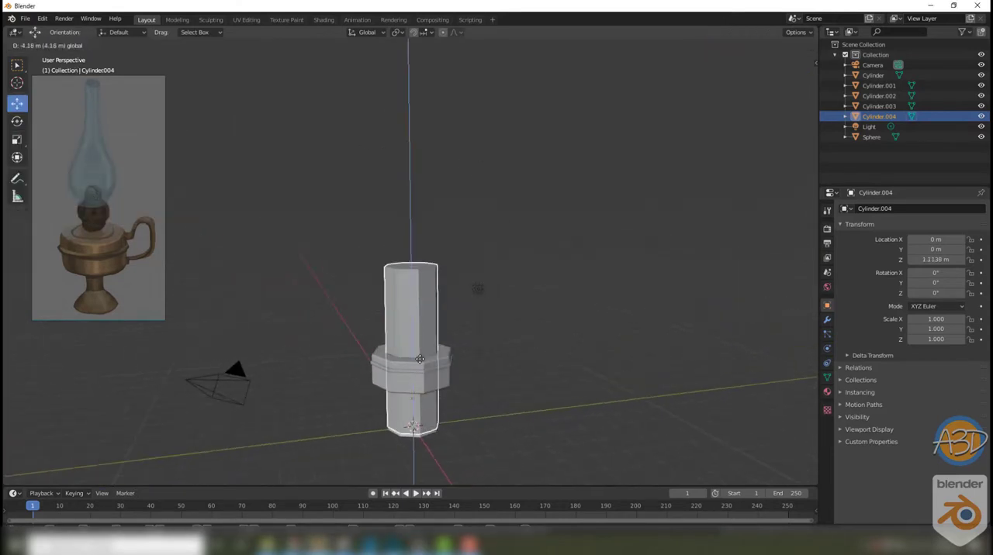
pyautogui.moveTo(452, 394); pyautogui.dragTo(403, 404)
pyautogui.hotkey('ctrl', 'z')
pyautogui.hotkey('ctrl', 'z')
# Step: Lower the chimney cylinder by 0.31946 m so it meets the burner
pyautogui.click(465, 248)
pyautogui.scroll(1, 466, 249)
pyautogui.moveTo(433, 242); pyautogui.dragTo(452, 230, button='middle')
pyautogui.scroll(1, 446, 237)
pyautogui.click(407, 246)
pyautogui.moveTo(408, 249); pyautogui.dragTo(408, 263)
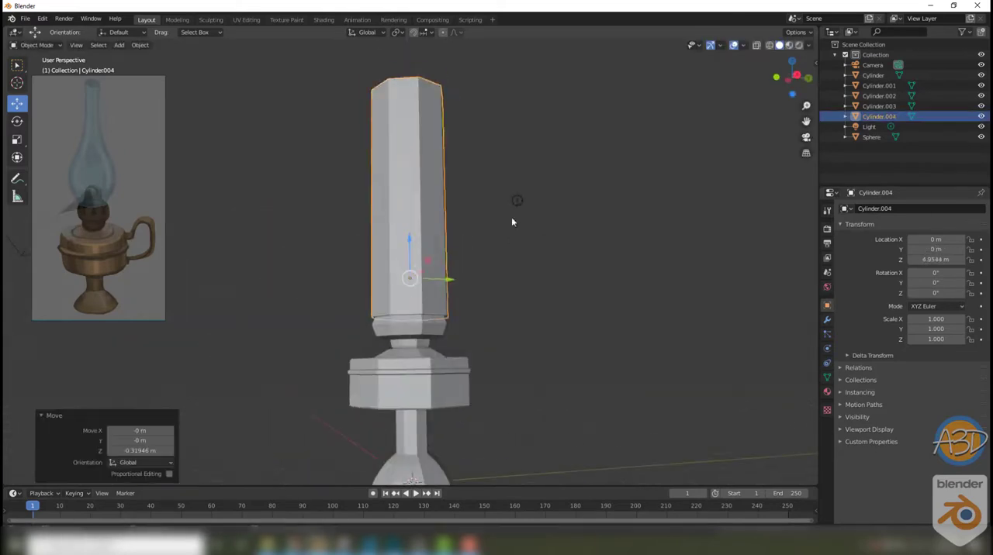
pyautogui.scroll(2, 501, 245)
# Step: In front wireframe view, add a loop cut to the chimney and slide it near the lower end
pyautogui.press('`')
pyautogui.click(506, 350)
pyautogui.click(535, 269)
pyautogui.keyDown('shift'); pyautogui.moveTo(414, 236); pyautogui.dragTo(478, 161, button='middle'); pyautogui.keyUp('shift')
pyautogui.scroll(1, 477, 160)
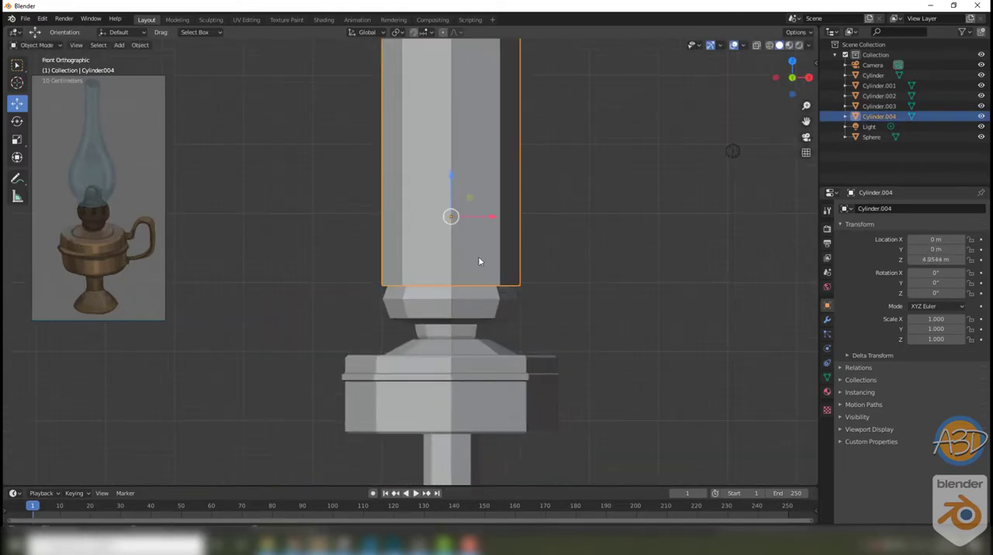
pyautogui.hotkey('shift', 'z')
pyautogui.press('Tab')
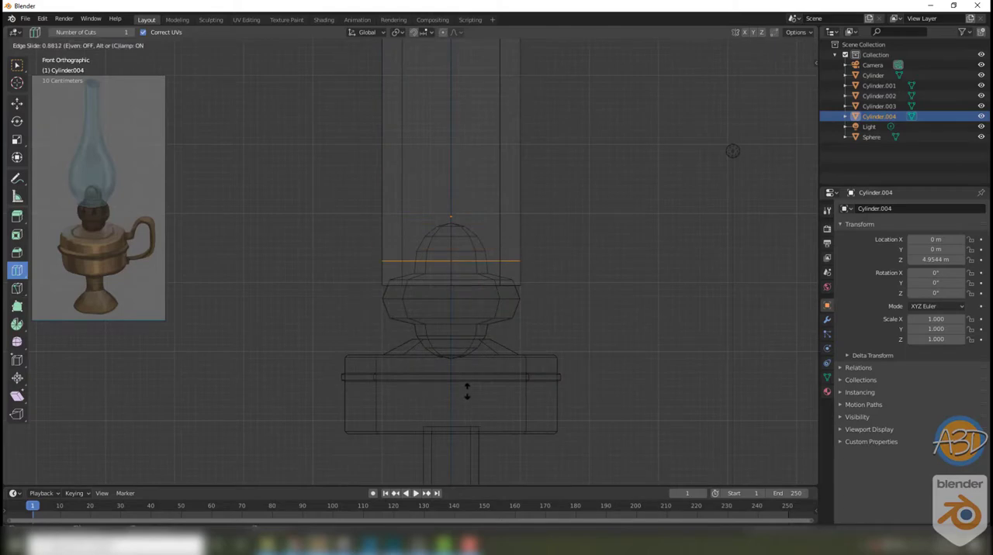
pyautogui.moveTo(467, 391); pyautogui.dragTo(467, 395)
# Step: Add a second loop cut above it at a factor of 0.678 and scale the ring to 1.562 for the bulge
pyautogui.keyDown('shift'); pyautogui.moveTo(543, 221); pyautogui.dragTo(534, 345, button='middle'); pyautogui.keyUp('shift')
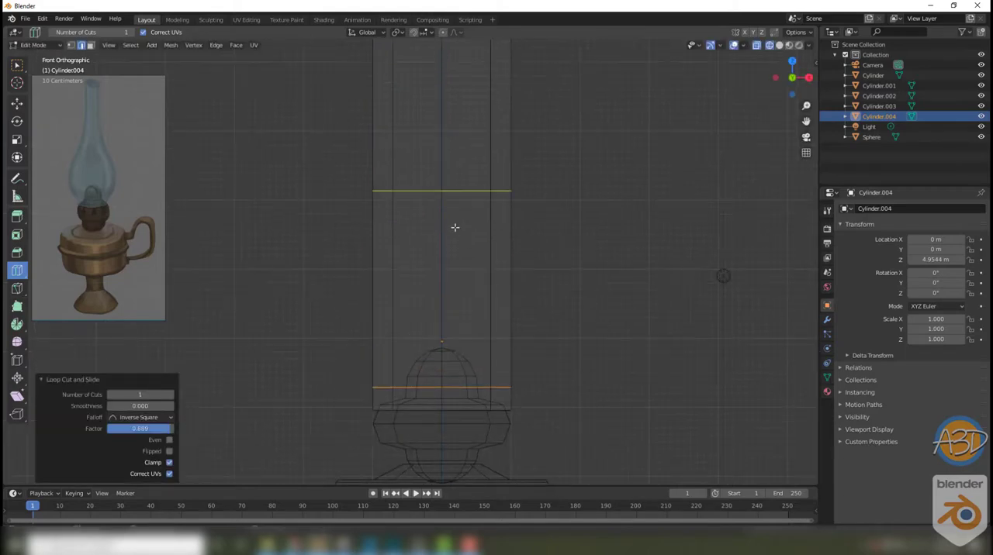
pyautogui.click(493, 267)
pyautogui.keyDown('shift'); pyautogui.moveTo(481, 232); pyautogui.dragTo(472, 289, button='middle'); pyautogui.keyUp('shift')
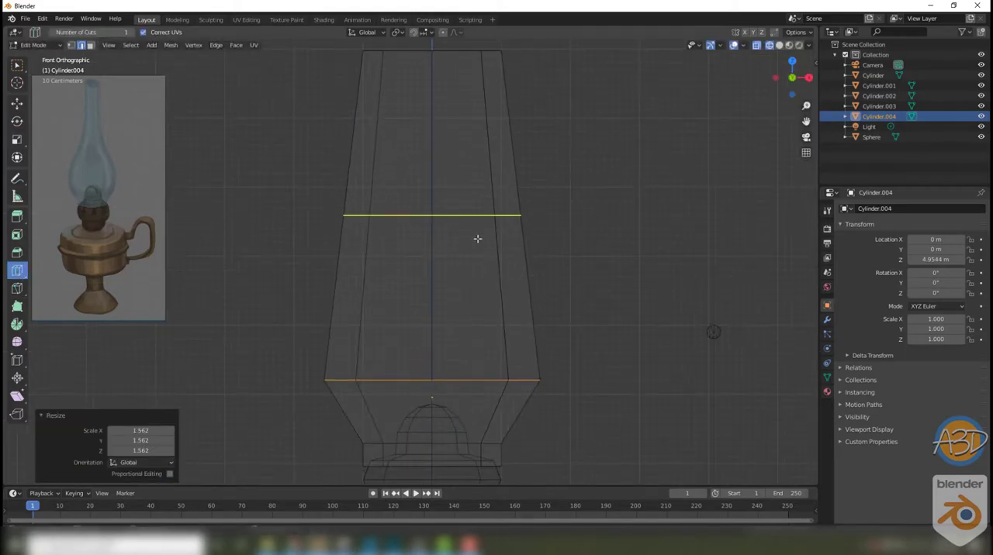
# Step: Add a loop cut above the bulge and scale this ring to 0.792
pyautogui.moveTo(431, 180); pyautogui.dragTo(434, 241)
pyautogui.click(456, 255)
pyautogui.keyDown('shift'); pyautogui.moveTo(456, 232); pyautogui.dragTo(462, 304, button='middle'); pyautogui.keyUp('shift')
pyautogui.hotkey('shift', 'z')
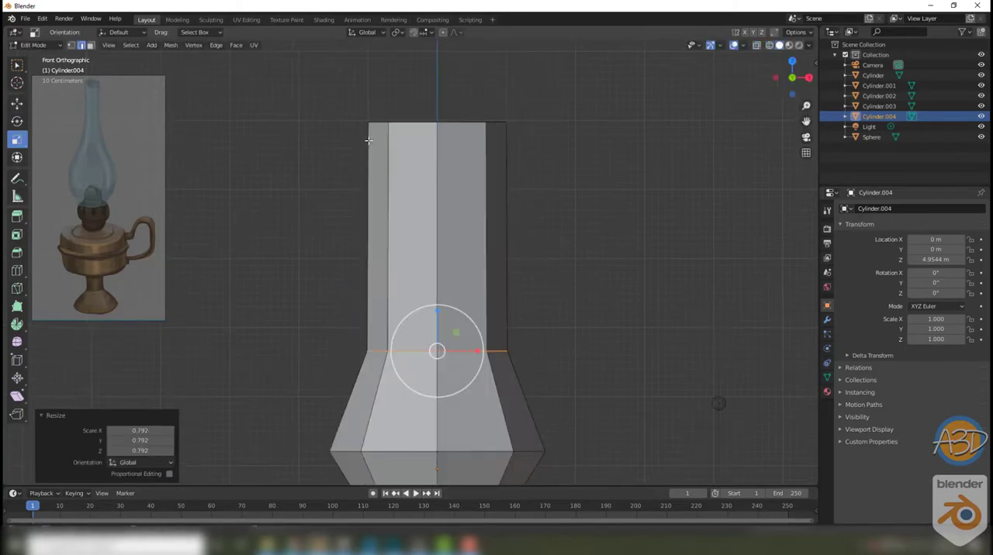
# Step: Select the vertices at the chimney's upper end and scale them down to narrow the opening
pyautogui.press('1')
pyautogui.hotkey('shift', 'z')
pyautogui.moveTo(338, 87); pyautogui.dragTo(535, 146)
pyautogui.click(459, 122)
pyautogui.keyDown('shift'); pyautogui.moveTo(583, 327); pyautogui.dragTo(559, 347, button='middle'); pyautogui.keyUp('shift')
pyautogui.moveTo(451, 131); pyautogui.dragTo(450, 91)
# Step: Add a narrowed ring partway up the chimney's neck and scale the ring below it to about 0.73
pyautogui.click(17, 103)
pyautogui.moveTo(416, 101); pyautogui.dragTo(408, 213)
pyautogui.keyDown('shift'); pyautogui.moveTo(481, 311); pyautogui.dragTo(487, 263, button='middle'); pyautogui.keyUp('shift')
pyautogui.moveTo(330, 271); pyautogui.dragTo(519, 313)
pyautogui.click(17, 139)
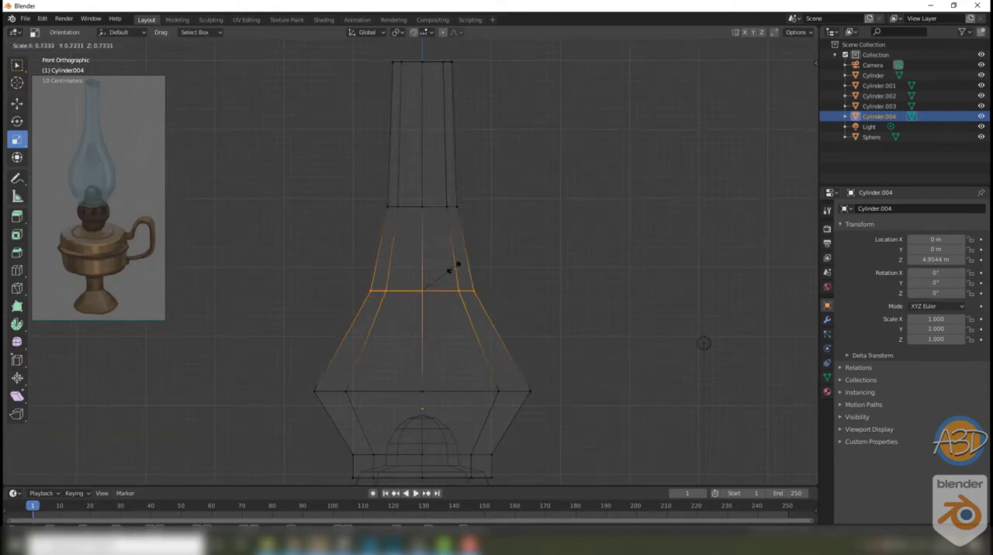
pyautogui.click(456, 267)
# Step: Add loop cuts above and below the chimney's widest ring, scaling them to about 1.04 and 1.090
pyautogui.keyDown('shift'); pyautogui.moveTo(468, 333); pyautogui.dragTo(474, 298, button='middle'); pyautogui.keyUp('shift')
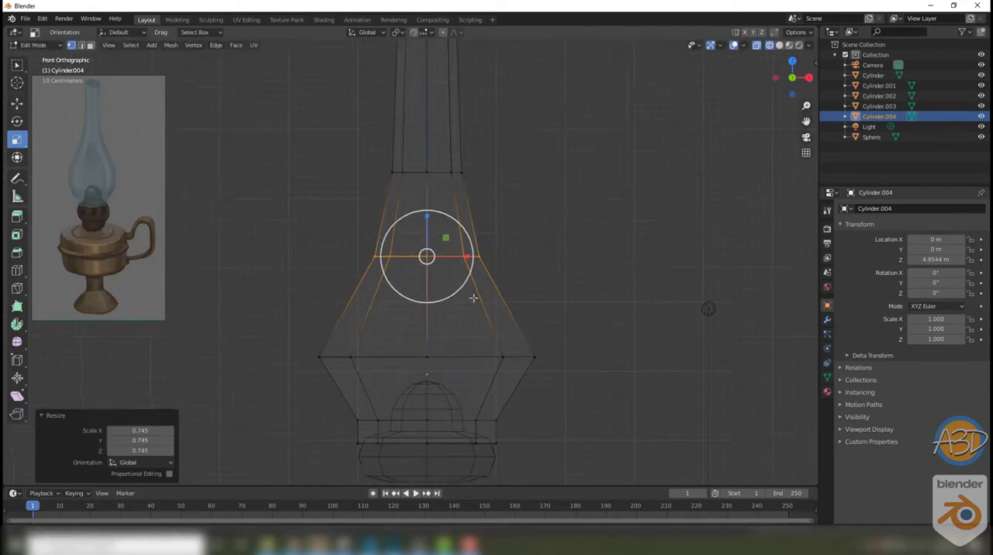
pyautogui.click(470, 256)
pyautogui.click(18, 270)
pyautogui.keyDown('shift'); pyautogui.moveTo(411, 407); pyautogui.dragTo(409, 382, button='middle'); pyautogui.keyUp('shift')
pyautogui.click(466, 319)
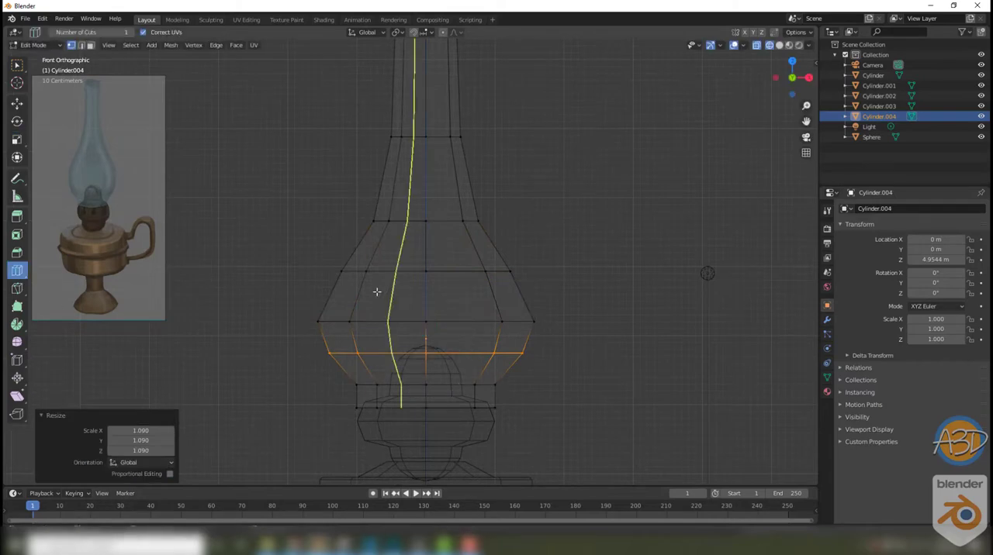
# Step: Add further loop cuts along the chimney's shoulder and neck, scaling the lower neck ring to 0.930
pyautogui.moveTo(451, 257); pyautogui.dragTo(466, 222)
pyautogui.click(17, 270)
pyautogui.keyDown('shift'); pyautogui.moveTo(391, 198); pyautogui.dragTo(374, 247, button='middle'); pyautogui.keyUp('shift')
pyautogui.moveTo(447, 204); pyautogui.dragTo(444, 206)
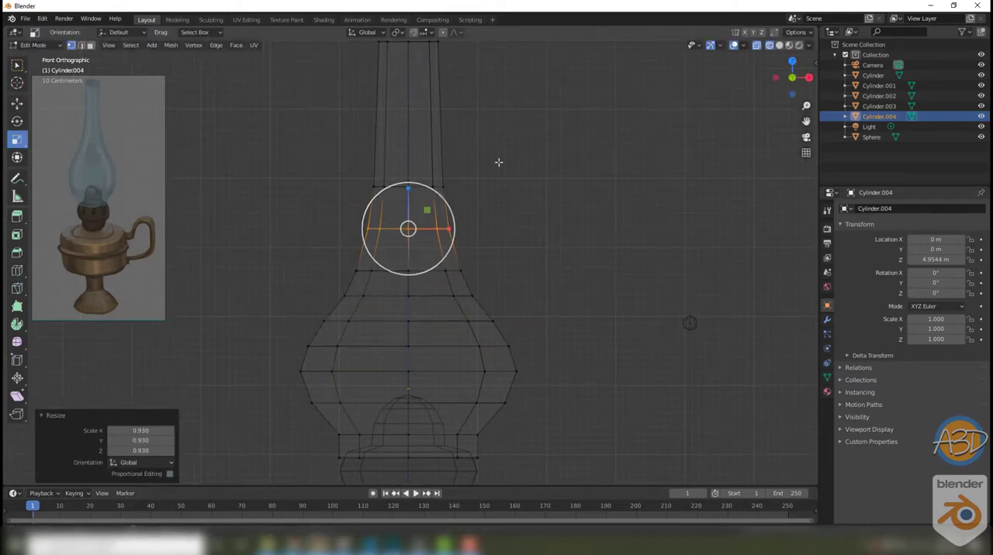
pyautogui.keyDown('shift'); pyautogui.moveTo(499, 162); pyautogui.dragTo(492, 260, button='middle'); pyautogui.keyUp('shift')
pyautogui.moveTo(431, 179); pyautogui.dragTo(431, 180)
pyautogui.click(505, 203)
pyautogui.moveTo(504, 203); pyautogui.dragTo(528, 248, button='middle')
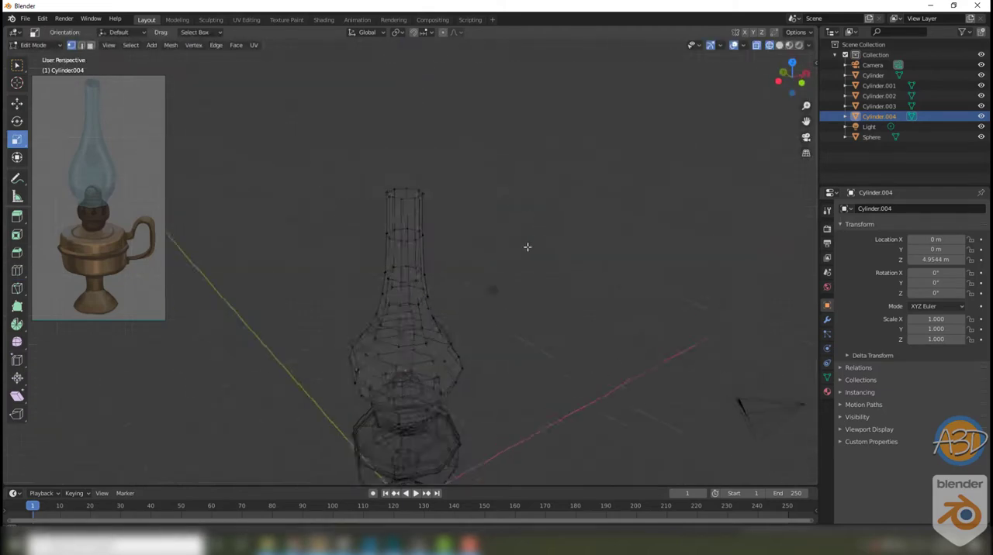
# Step: Return to solid shading and scale the chimney's top face to 17.339 along Z
pyautogui.hotkey('shift', 'z')
pyautogui.click(437, 163)
pyautogui.press('3')
pyautogui.click(434, 168)
pyautogui.moveTo(465, 172); pyautogui.dragTo(499, 182, button='middle')
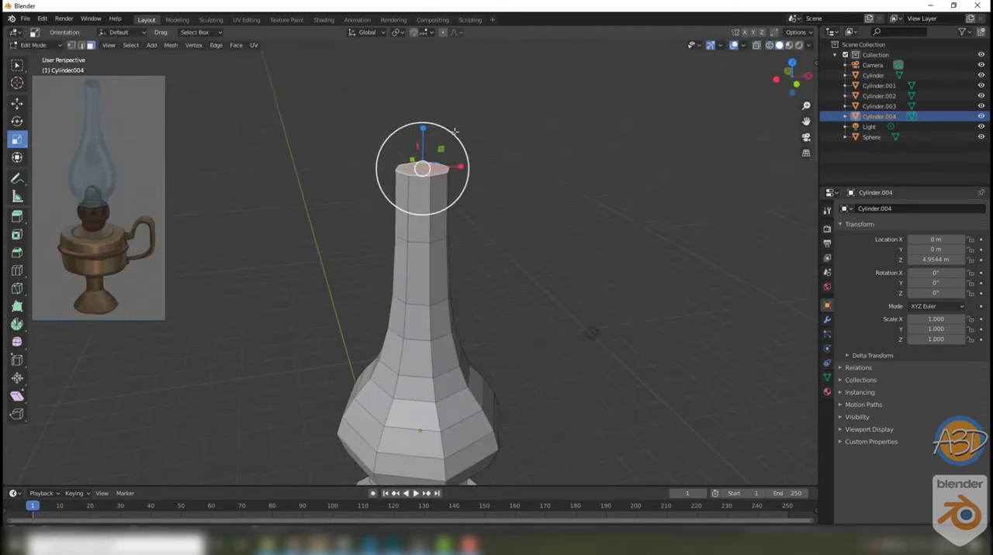
pyautogui.click(17, 140)
pyautogui.moveTo(398, 139); pyautogui.dragTo(426, 62)
pyautogui.moveTo(466, 388)
pyautogui.mouseDown(button='middle')
pyautogui.moveTo(488, 337)
pyautogui.moveTo(463, 372)
pyautogui.mouseUp(button='middle')
pyautogui.scroll(-3, 463, 312)
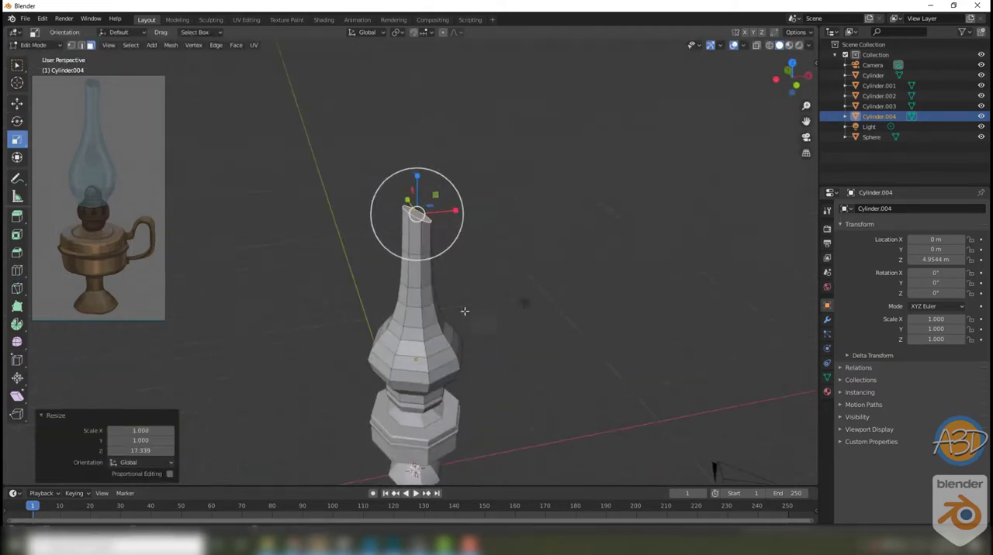
# Step: Delete the top face of the chimney to open its upper end
pyautogui.scroll(2, 473, 316)
pyautogui.press('x')
pyautogui.click(472, 320)
pyautogui.moveTo(472, 320); pyautogui.dragTo(435, 276, button='middle')
pyautogui.press('Tab')
pyautogui.scroll(-1, 473, 280)
# Step: Select the chimney's bottom edge loop and adjust its size where it meets the burner
pyautogui.scroll(5, 437, 297)
pyautogui.moveTo(415, 268); pyautogui.dragTo(414, 270)
pyautogui.scroll(2, 416, 270)
pyautogui.moveTo(434, 272); pyautogui.dragTo(554, 297, button='middle')
pyautogui.press('Tab')
pyautogui.click(437, 288)
pyautogui.press('Tab')
pyautogui.keyDown('alt'); pyautogui.click(438, 289); pyautogui.keyUp('alt')
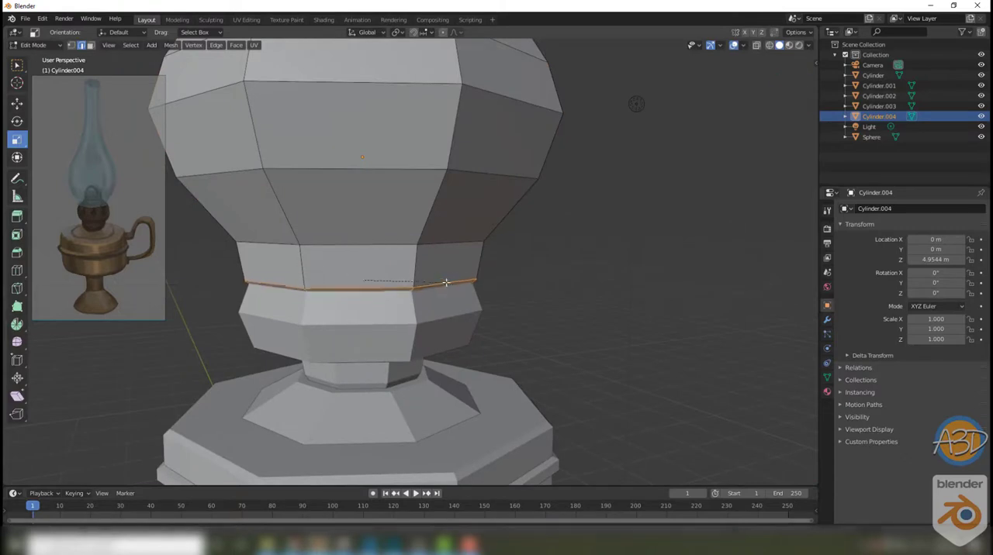
pyautogui.click(446, 282)
pyautogui.press('Tab')
# Step: Bevel the edge ring where the chimney's bulge meets its lower collar
pyautogui.scroll(-4, 520, 296)
pyautogui.click(520, 296)
pyautogui.moveTo(446, 282); pyautogui.dragTo(402, 299, button='middle')
pyautogui.scroll(2, 402, 298)
pyautogui.press('Tab')
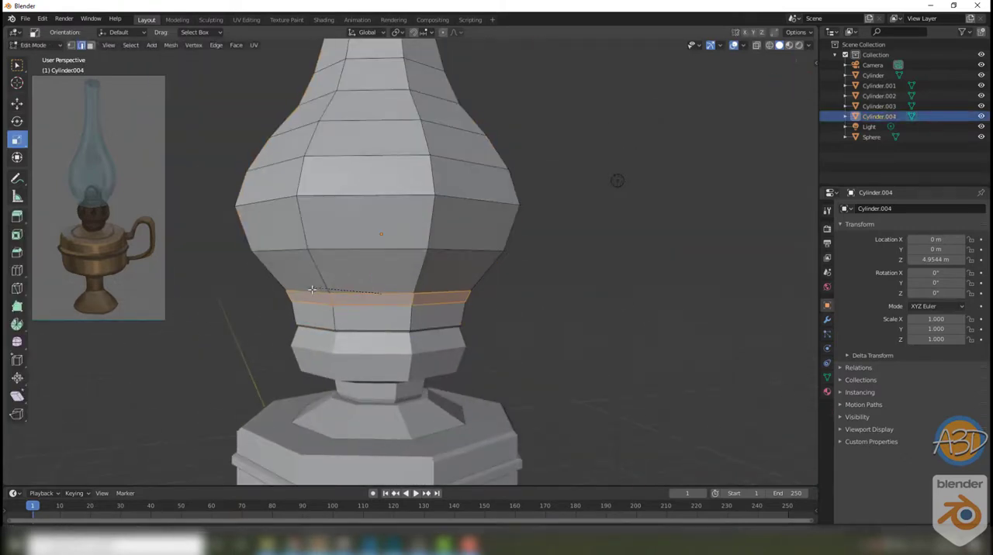
pyautogui.click(322, 291)
pyautogui.press('Tab')
# Step: Add a level 2 subdivision surface to the chimney
pyautogui.scroll(-4, 515, 312)
pyautogui.click(516, 312)
pyautogui.click(442, 303)
pyautogui.hotkey('ctrl', '2')
pyautogui.click(523, 350)
pyautogui.moveTo(523, 350); pyautogui.dragTo(442, 320, button='middle')
pyautogui.scroll(5, 442, 320)
# Step: Hide the chimney to expose the burner
pyautogui.click(428, 255)
pyautogui.press('h')
pyautogui.keyDown('shift'); pyautogui.moveTo(497, 292); pyautogui.dragTo(463, 260, button='middle'); pyautogui.keyUp('shift')
pyautogui.scroll(-2, 508, 224)
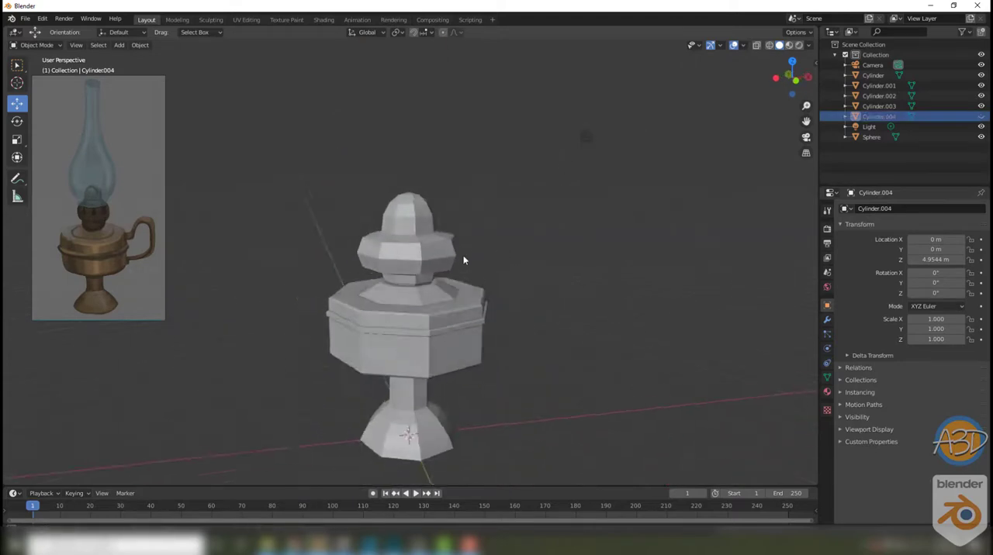
# Step: Select the burner and zoom the reference image in on the burner and tank for comparison
pyautogui.click(447, 259)
pyautogui.scroll(4, 446, 260)
pyautogui.scroll(4, 99, 213)
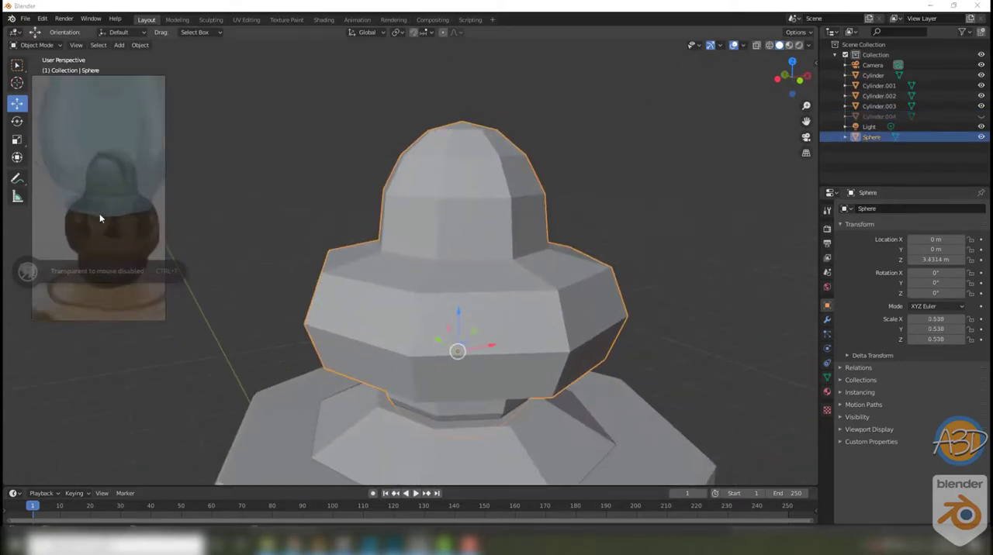
pyautogui.scroll(-2, 109, 221)
pyautogui.moveTo(116, 226); pyautogui.dragTo(117, 202, button='middle')
pyautogui.hotkey('ctrl', 't')
pyautogui.click(242, 332)
pyautogui.moveTo(242, 332); pyautogui.dragTo(256, 334, button='middle')
pyautogui.scroll(2, 403, 264)
pyautogui.click(417, 256)
pyautogui.moveTo(416, 257); pyautogui.dragTo(457, 353, button='middle')
pyautogui.press('Tab')
pyautogui.keyDown('alt'); pyautogui.click(423, 268); pyautogui.keyUp('alt')
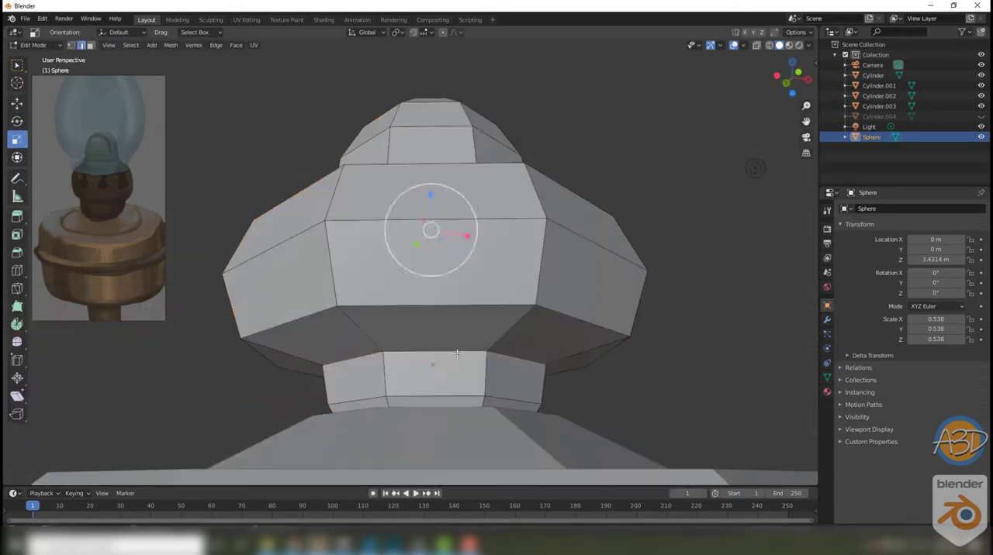
pyautogui.rightClick(400, 321)
pyautogui.press('Tab')
pyautogui.click(747, 351)
pyautogui.moveTo(747, 350); pyautogui.dragTo(702, 396, button='middle')
pyautogui.scroll(-4, 543, 310)
# Step: Isolate the sloped collar on top of the tank in local view
pyautogui.click(465, 286)
pyautogui.moveTo(465, 315); pyautogui.dragTo(444, 301, button='middle')
pyautogui.scroll(2, 444, 305)
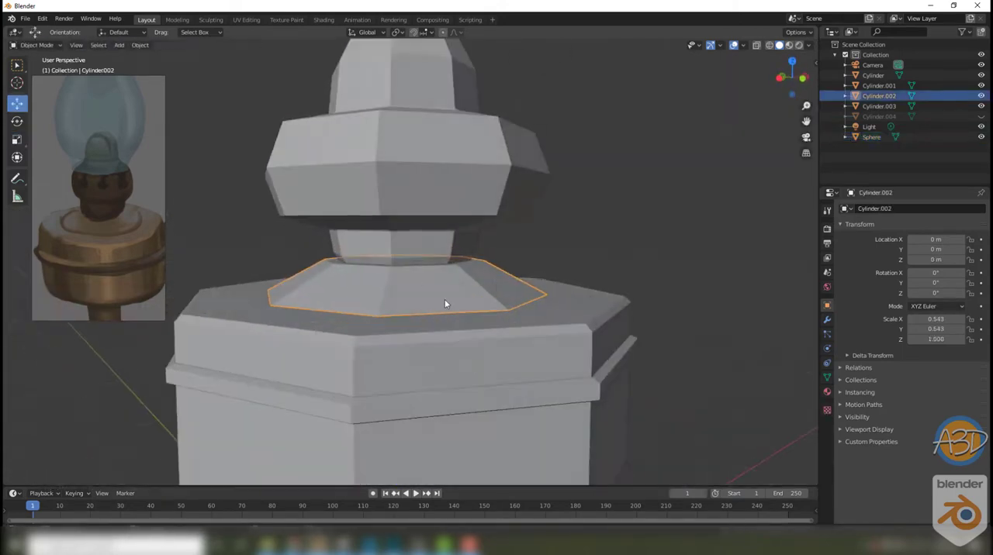
pyautogui.press('`')
pyautogui.click(502, 259)
pyautogui.moveTo(496, 273); pyautogui.dragTo(465, 232, button='middle')
# Step: Extrude the collar's bottom face by 0.20594 m
pyautogui.press('Tab')
pyautogui.press('3')
pyautogui.click(457, 259)
pyautogui.press('e')
pyautogui.click(464, 287)
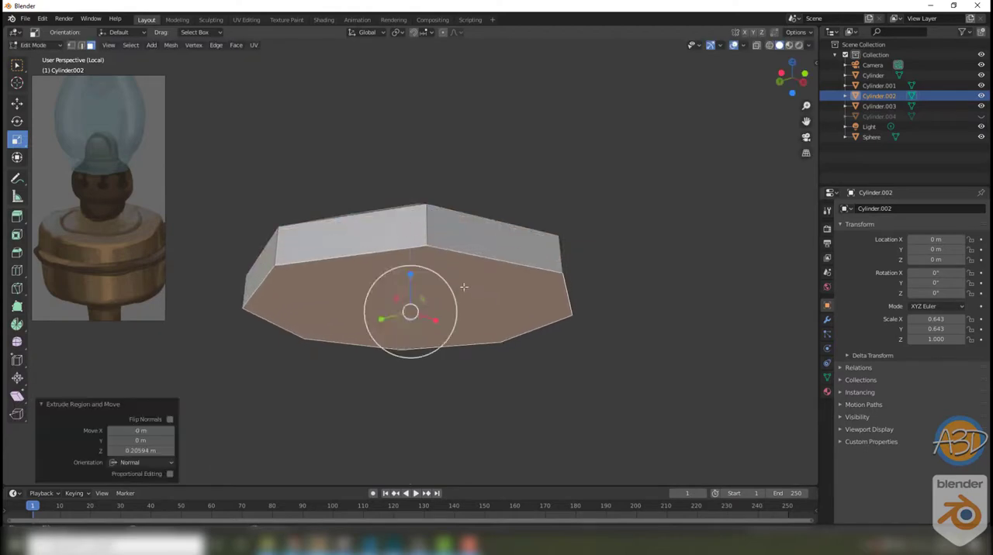
pyautogui.click(456, 230)
pyautogui.click(555, 187)
# Step: Finish editing the collar and bring the rest of the lamp back from local view
pyautogui.moveTo(554, 190); pyautogui.dragTo(558, 310, button='middle')
pyautogui.press('`')
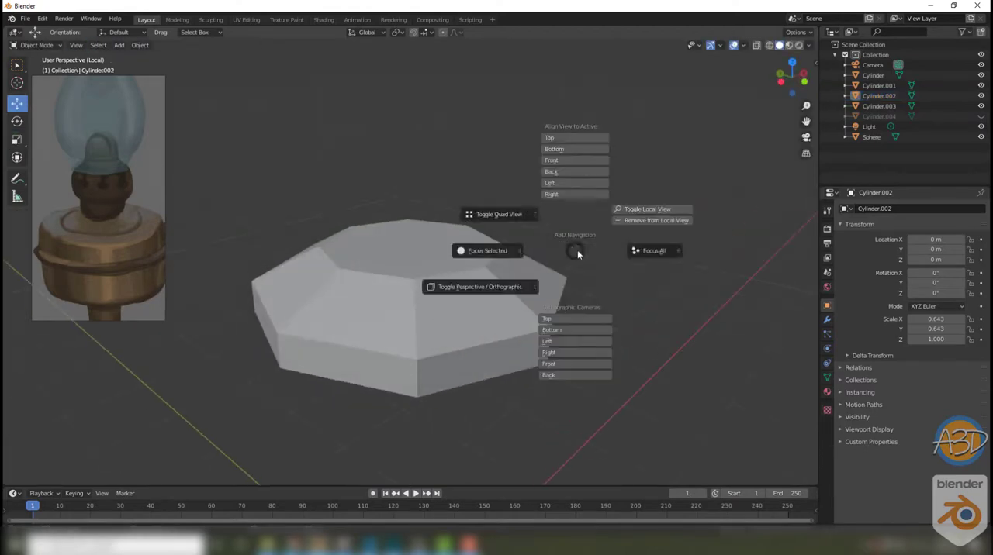
pyautogui.click(636, 210)
# Step: Isolate the tank in local view and inset its top face
pyautogui.scroll(2, 535, 289)
pyautogui.click(521, 290)
pyautogui.rightClick(521, 290)
pyautogui.moveTo(605, 279); pyautogui.dragTo(541, 257, button='middle')
pyautogui.rightClick(532, 280)
pyautogui.press('/')
pyautogui.press('Tab')
pyautogui.press('i')
pyautogui.click(444, 208)
# Step: Exit local view and scale the tank's inset top face to about 0.97 around the collar
pyautogui.press('`')
pyautogui.click(619, 217)
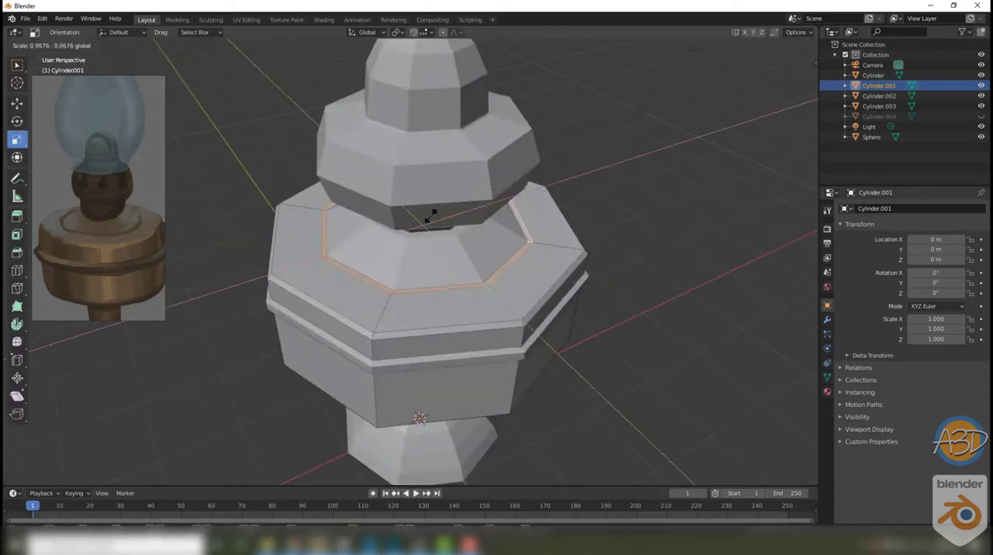
pyautogui.click(432, 217)
# Step: Extrude the tank's inset top face by -0.048298 m to recess it, and return to Object Mode
pyautogui.scroll(2, 425, 255)
pyautogui.press('e')
pyautogui.moveTo(405, 259); pyautogui.dragTo(412, 217, button='middle')
pyautogui.click(422, 266)
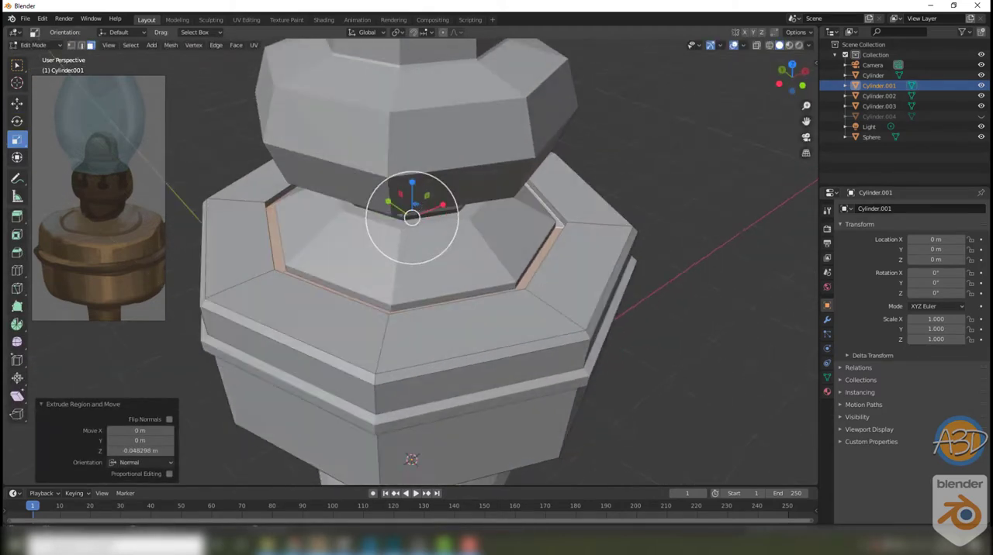
pyautogui.click(416, 208)
pyautogui.press('Tab')
pyautogui.scroll(-4, 543, 263)
pyautogui.click(594, 276)
pyautogui.moveTo(594, 277); pyautogui.dragTo(547, 314, button='middle')
pyautogui.scroll(2, 528, 271)
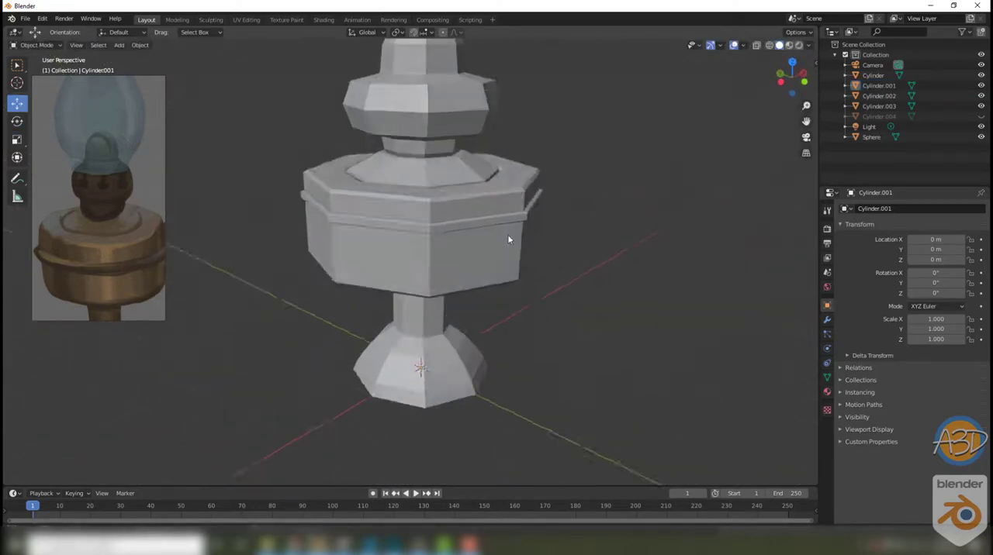
# Step: Add a Subdivision Surface modifier to the tank's rim band and another to the tank
pyautogui.click(509, 233)
pyautogui.scroll(4, 509, 233)
pyautogui.scroll(-2, 584, 245)
pyautogui.click(827, 319)
pyautogui.click(912, 208)
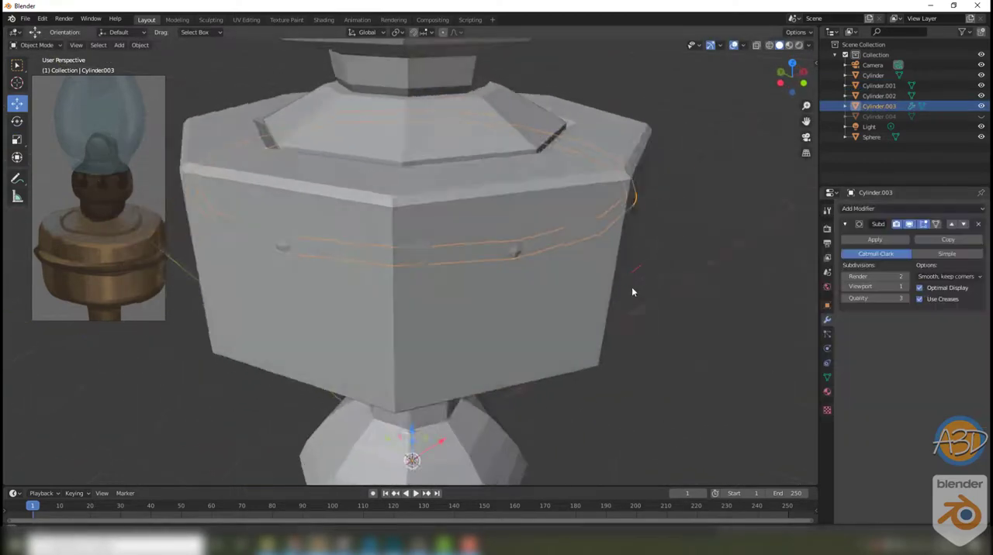
pyautogui.click(631, 287)
pyautogui.click(911, 208)
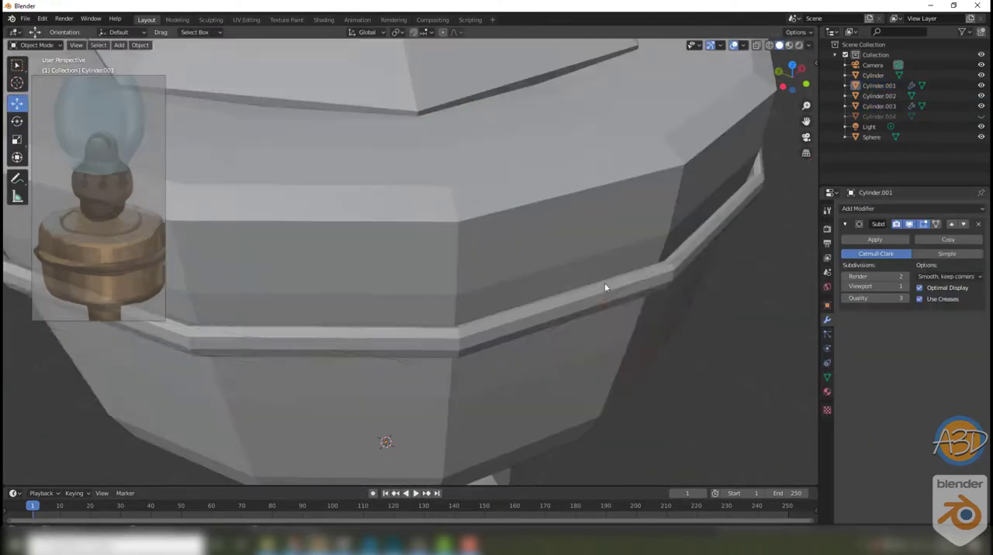
# Step: Crease the outer edge loops of the rim band around the tank
pyautogui.press('Tab')
pyautogui.keyDown('alt'); pyautogui.click(754, 196); pyautogui.keyUp('alt')
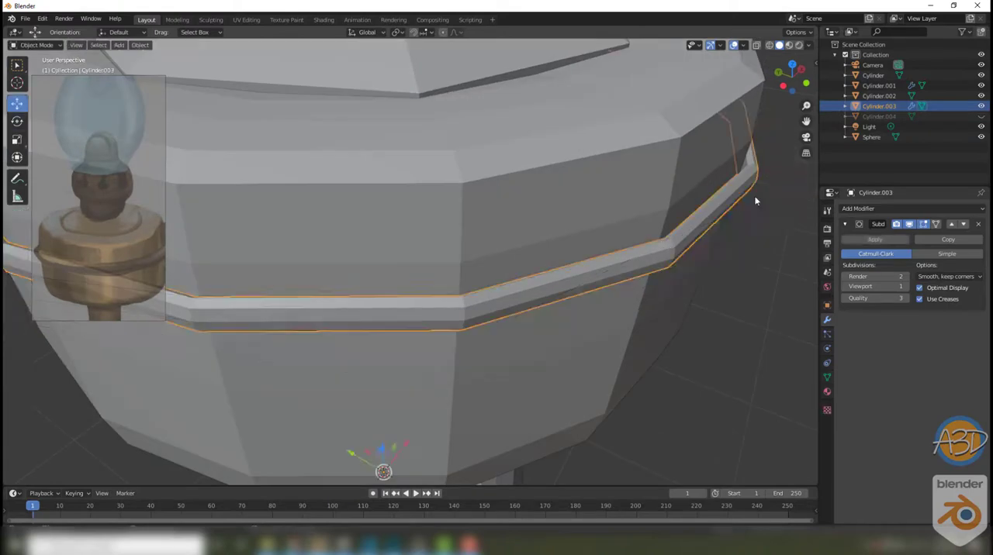
pyautogui.keyDown('alt'); pyautogui.keyDown('shift'); pyautogui.click(772, 170); pyautogui.keyUp('shift'); pyautogui.keyUp('alt')
pyautogui.rightClick(766, 180)
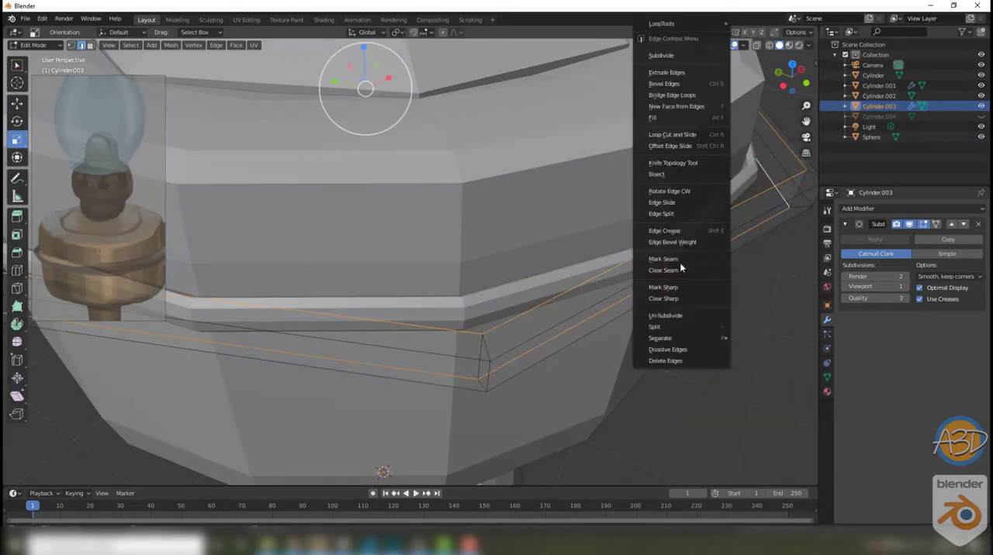
pyautogui.click(719, 367)
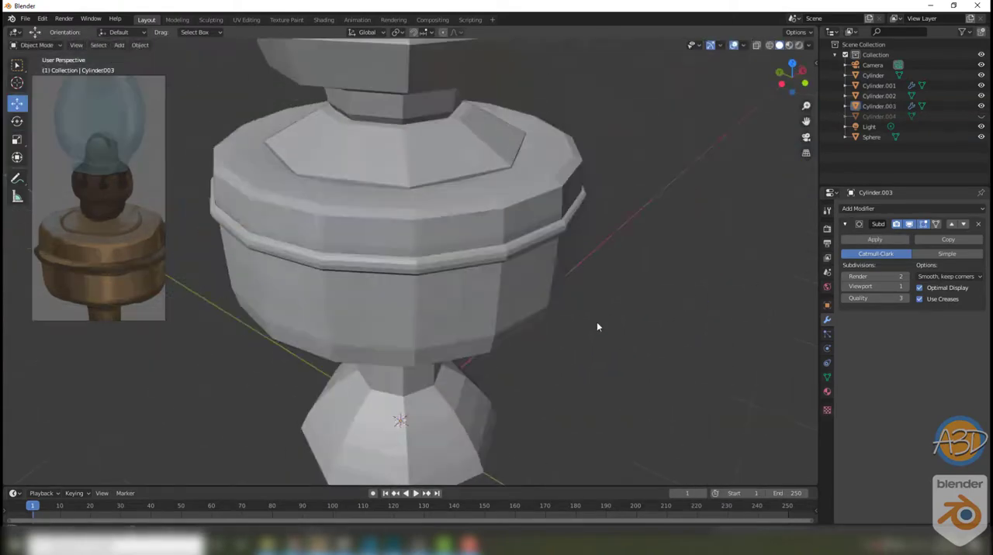
# Step: Set the rim band's render and viewport subdivision levels to 4, with quality 4
pyautogui.scroll(2, 596, 322)
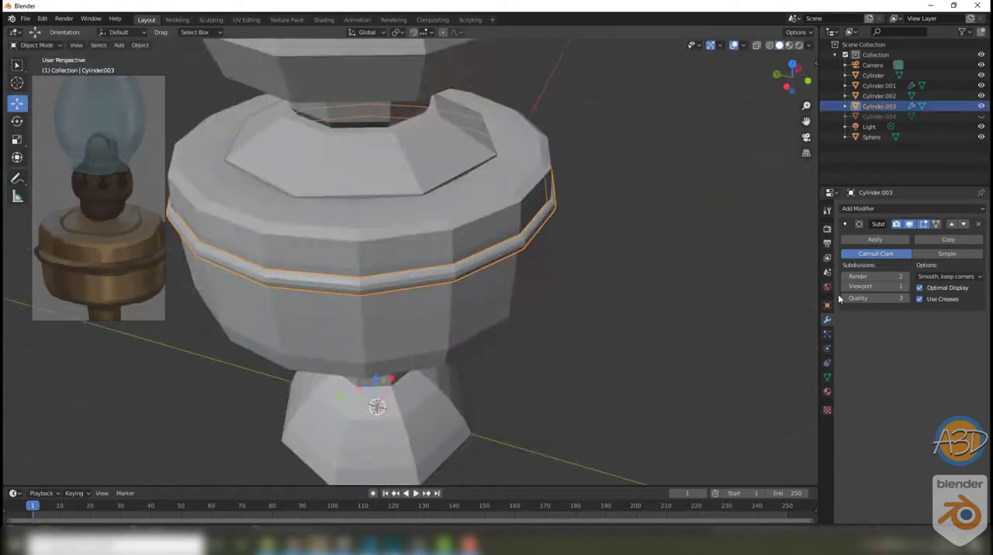
pyautogui.click(907, 277)
pyautogui.click(906, 287)
# Step: Scale the rim band's faces along Z to make the band taller
pyautogui.click(650, 289)
pyautogui.moveTo(650, 310); pyautogui.dragTo(518, 265, button='middle')
pyautogui.click(541, 280)
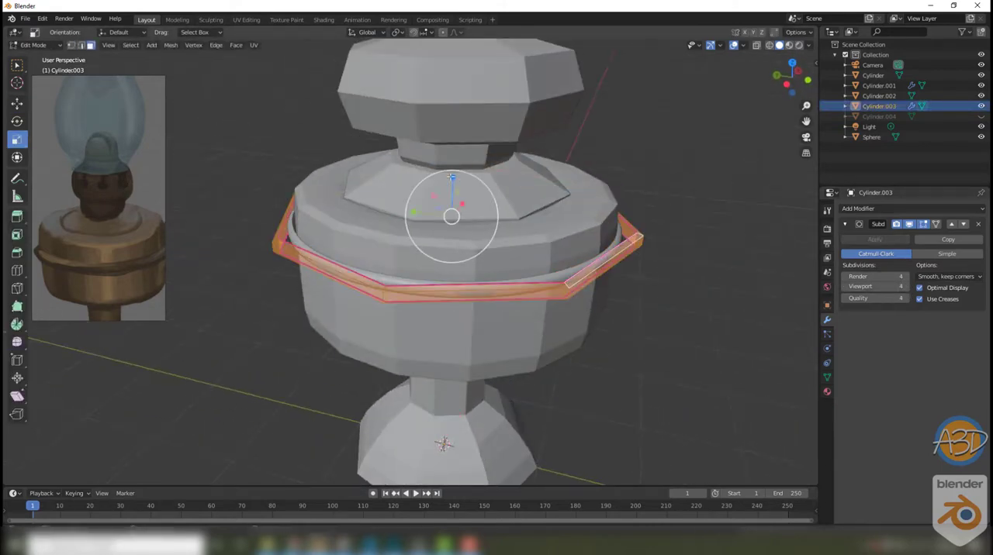
pyautogui.moveTo(452, 176); pyautogui.dragTo(447, 139)
pyautogui.moveTo(448, 139); pyautogui.dragTo(458, 116, button='middle')
pyautogui.press('Tab')
pyautogui.click(571, 248)
pyautogui.press('Tab')
pyautogui.moveTo(463, 195); pyautogui.dragTo(463, 193)
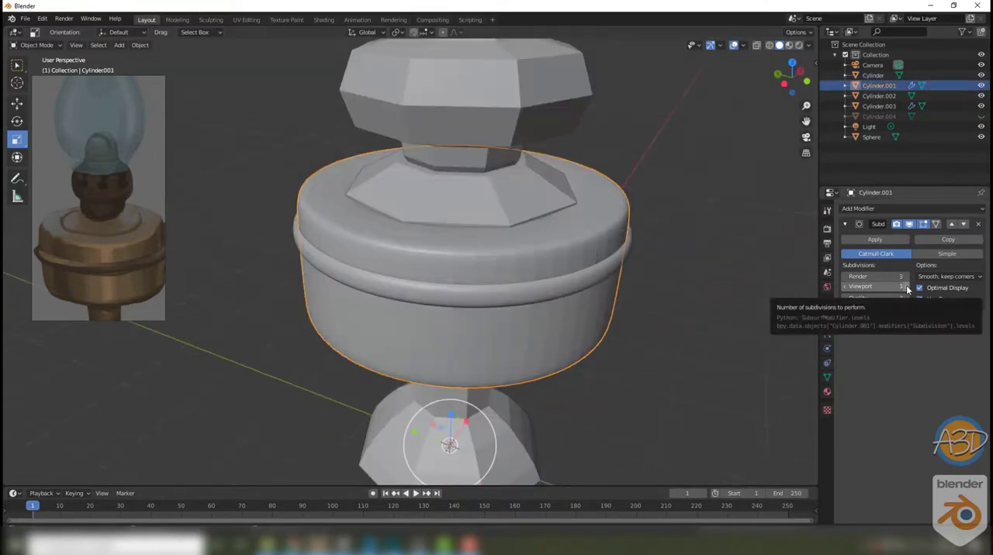
# Step: Set the tank's render and viewport subdivision levels to 3 and turn on auto smooth
pyautogui.press('q')
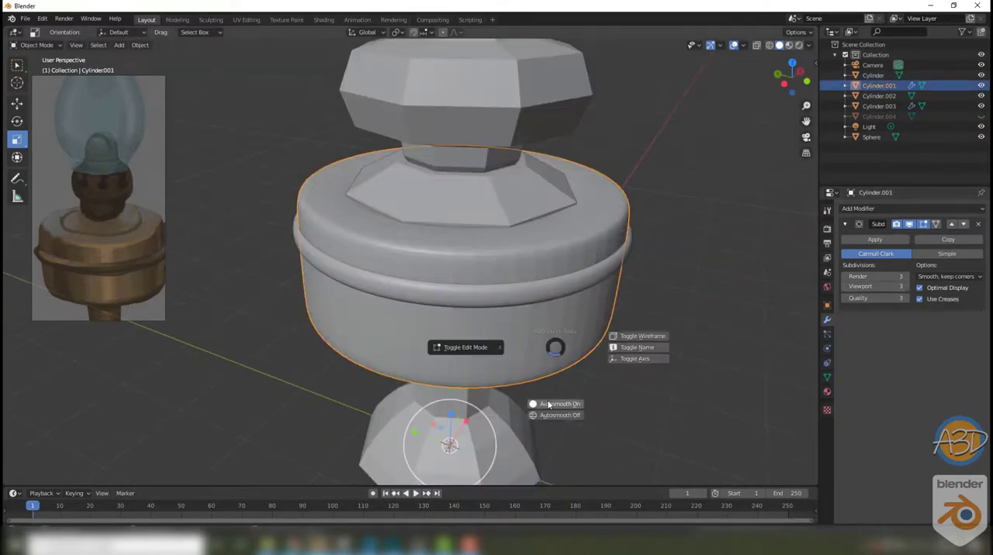
pyautogui.click(597, 344)
pyautogui.click(626, 342)
pyautogui.scroll(-4, 625, 342)
pyautogui.moveTo(625, 342); pyautogui.dragTo(532, 333, button='middle')
pyautogui.scroll(3, 530, 328)
# Step: Add a Subdivision Surface modifier to the lamp base with render and viewport levels of 3
pyautogui.click(469, 407)
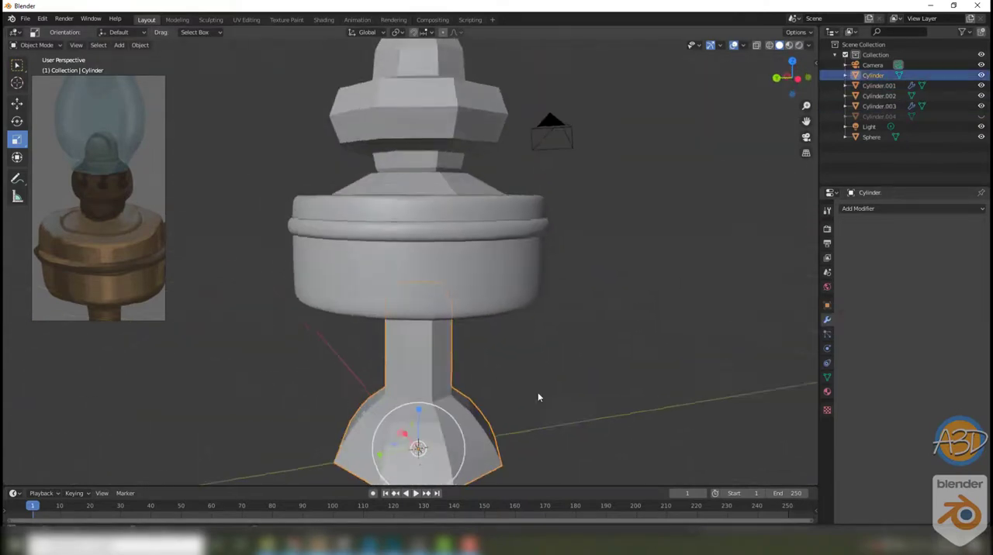
pyautogui.moveTo(538, 397); pyautogui.dragTo(549, 434, button='middle')
pyautogui.click(858, 209)
pyautogui.click(793, 378)
pyautogui.scroll(4, 543, 342)
pyautogui.moveTo(543, 326); pyautogui.dragTo(483, 249, button='middle')
# Step: Crease the top edge loop of the base's stem, using wireframe shading to reach it
pyautogui.press('Tab')
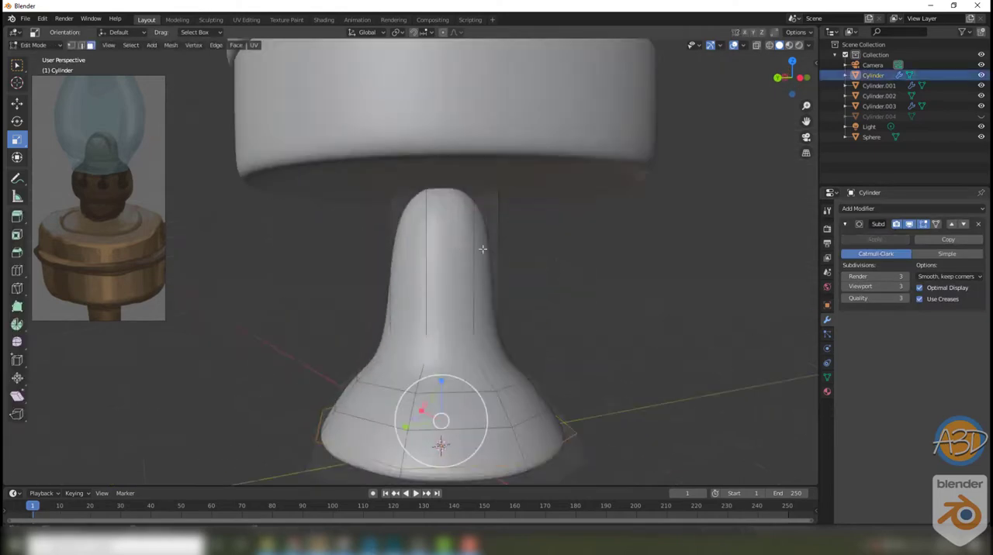
pyautogui.hotkey('shift', 'z')
pyautogui.moveTo(439, 216); pyautogui.dragTo(465, 256, button='middle')
pyautogui.press('2')
pyautogui.keyDown('alt'); pyautogui.click(486, 152); pyautogui.keyUp('alt')
pyautogui.press('q')
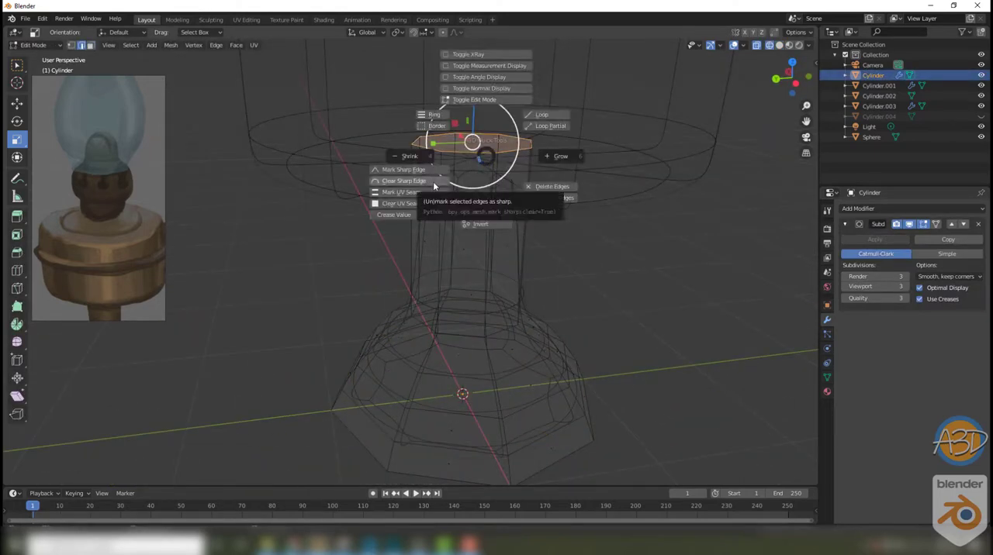
pyautogui.rightClick(578, 271)
pyautogui.click(577, 270)
pyautogui.click(734, 232)
pyautogui.press('Tab')
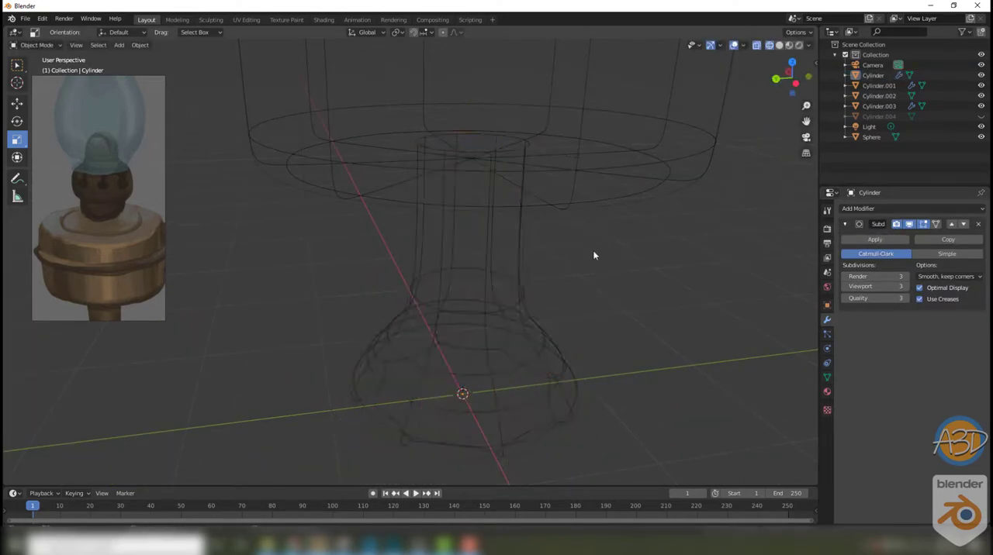
# Step: Restore solid shading and crease the edge loop where the stem meets the flared foot
pyautogui.moveTo(594, 255); pyautogui.dragTo(556, 324, button='middle')
pyautogui.hotkey('shift', 'z')
pyautogui.click(420, 306)
pyautogui.press('Tab')
pyautogui.rightClick(408, 307)
pyautogui.click(408, 306)
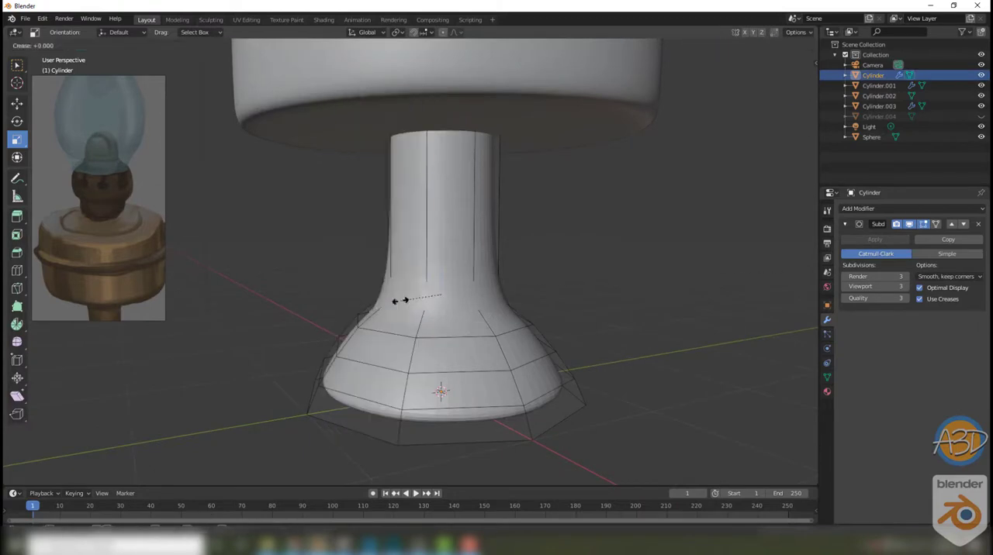
pyautogui.click(541, 287)
pyautogui.press('Tab')
pyautogui.click(543, 286)
# Step: Crease the boundary edge loop of the base's bottom face and return to Object Mode
pyautogui.scroll(-5, 531, 275)
pyautogui.press('Tab')
pyautogui.moveTo(512, 334); pyautogui.dragTo(483, 294, button='middle')
pyautogui.press('3')
pyautogui.click(468, 287)
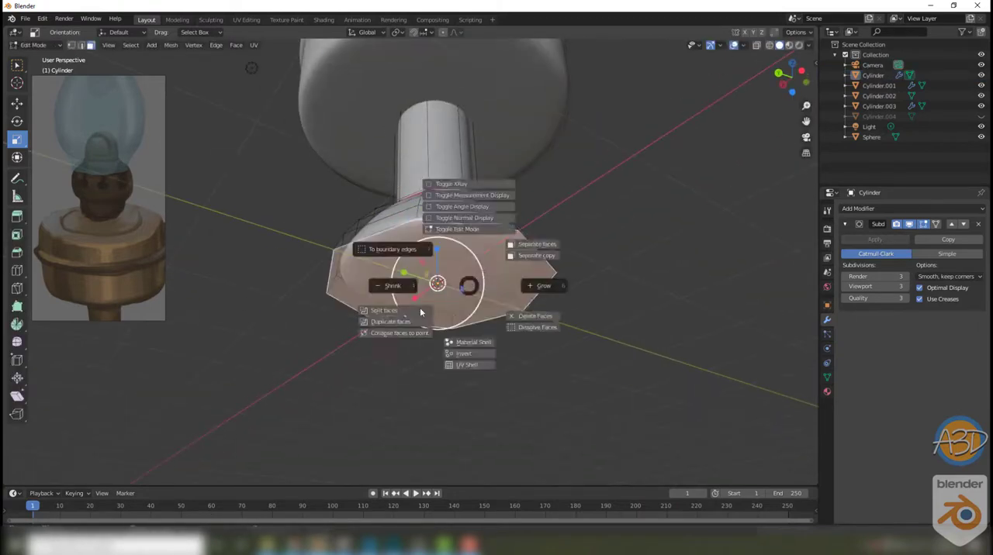
pyautogui.click(419, 310)
pyautogui.press('2')
pyautogui.doubleClick(429, 224)
pyautogui.rightClick(430, 227)
pyautogui.click(429, 226)
pyautogui.moveTo(638, 311); pyautogui.dragTo(642, 356, button='middle')
pyautogui.press('Tab')
pyautogui.click(640, 359)
pyautogui.scroll(-6, 590, 349)
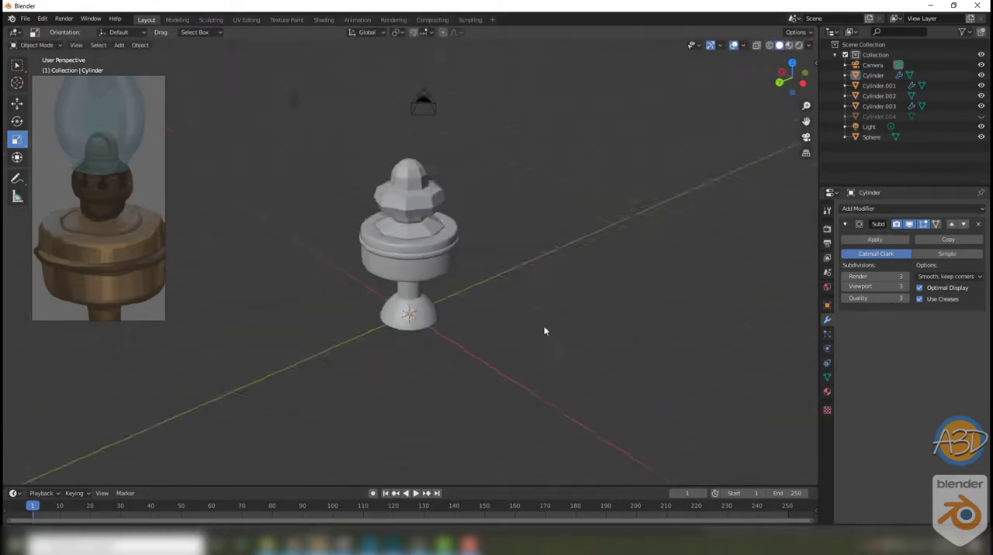
pyautogui.click(429, 335)
pyautogui.rightClick(430, 334)
pyautogui.click(432, 385)
pyautogui.click(500, 366)
pyautogui.click(544, 320)
# Step: Add single-cut edge loops around the stem of the base
pyautogui.scroll(-5, 535, 334)
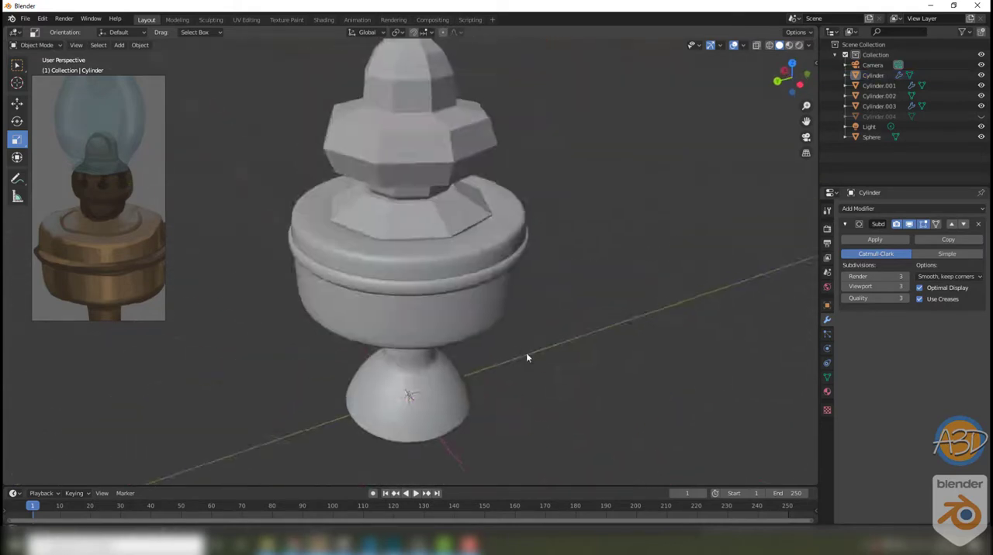
pyautogui.press('Tab')
pyautogui.click(416, 309)
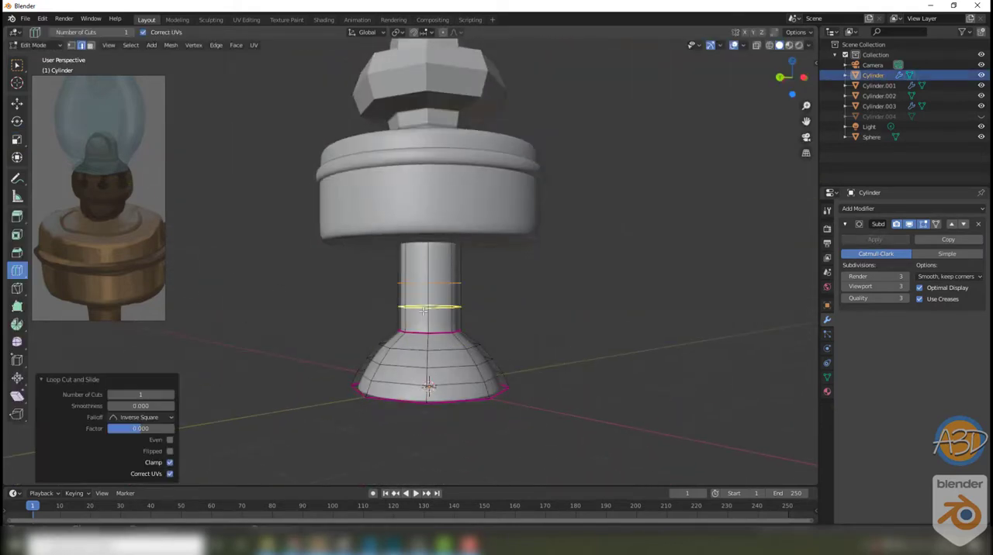
pyautogui.press('Tab')
# Step: Add a Subdivision Surface modifier to the collar with render and viewport levels of 4
pyautogui.scroll(5, 622, 336)
pyautogui.click(489, 266)
pyautogui.click(857, 209)
pyautogui.click(793, 378)
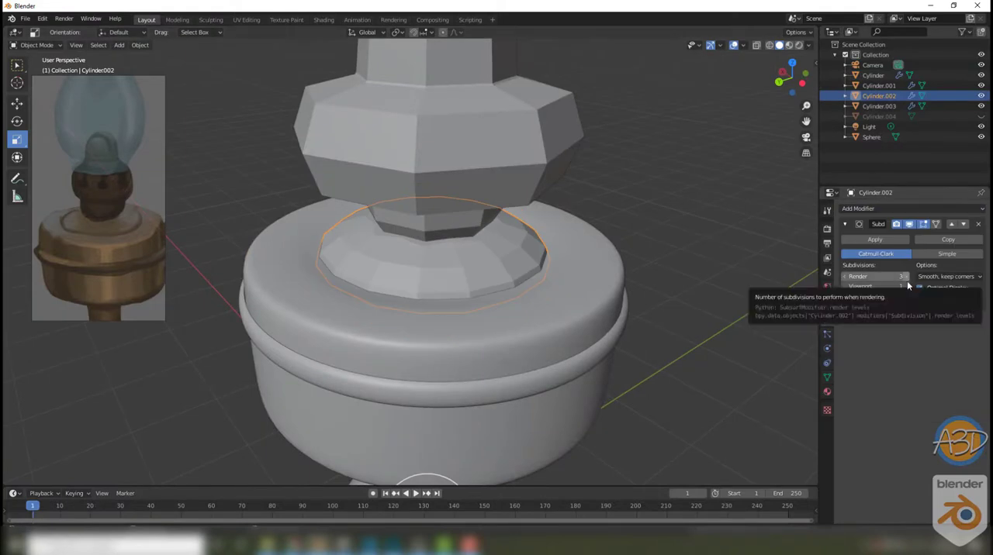
pyautogui.scroll(-5, 566, 264)
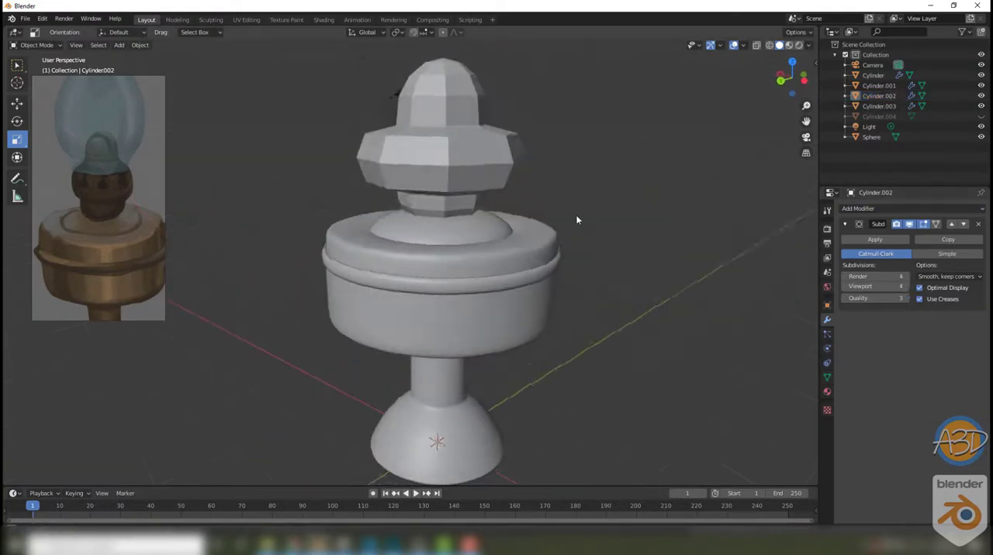
# Step: Add a Subdivision Surface modifier to the burner with render and viewport levels of 3
pyautogui.scroll(4, 543, 225)
pyautogui.click(510, 229)
pyautogui.click(858, 209)
pyautogui.click(729, 381)
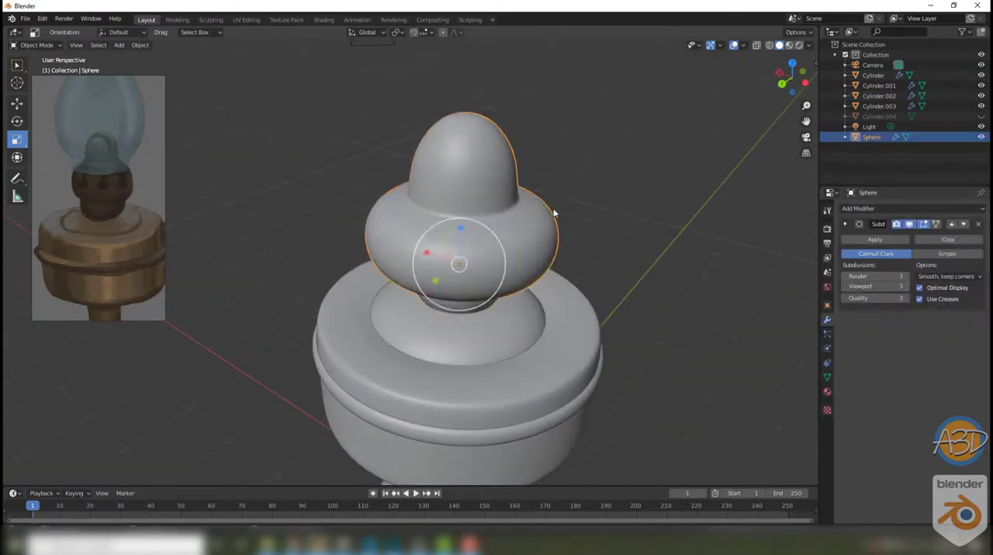
# Step: Crease the burner's edge loops where the dome and the neck meet the round body
pyautogui.press('Tab')
pyautogui.keyDown('alt'); pyautogui.click(462, 243); pyautogui.keyUp('alt')
pyautogui.moveTo(462, 294); pyautogui.dragTo(404, 240, button='middle')
pyautogui.scroll(3, 462, 233)
pyautogui.keyDown('alt'); pyautogui.keyDown('shift'); pyautogui.click(462, 147); pyautogui.keyUp('shift'); pyautogui.keyUp('alt')
pyautogui.rightClick(398, 232)
pyautogui.click(387, 230)
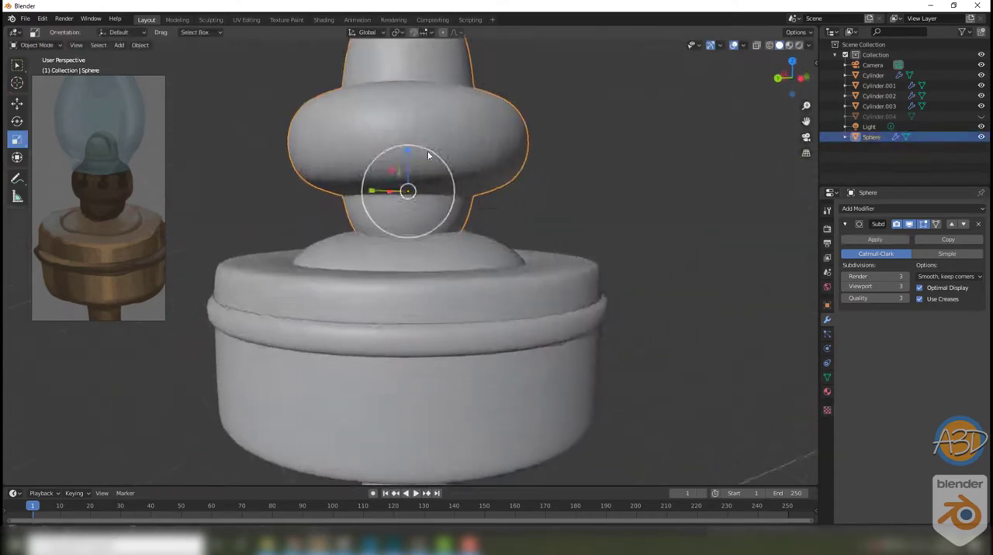
# Step: Crease the bottom edge loop of the burner's neck in wireframe view, then restore solid shading
pyautogui.click(391, 219)
pyautogui.hotkey('shift', 'z')
pyautogui.keyDown('alt'); pyautogui.click(401, 227); pyautogui.keyUp('alt')
pyautogui.rightClick(396, 230)
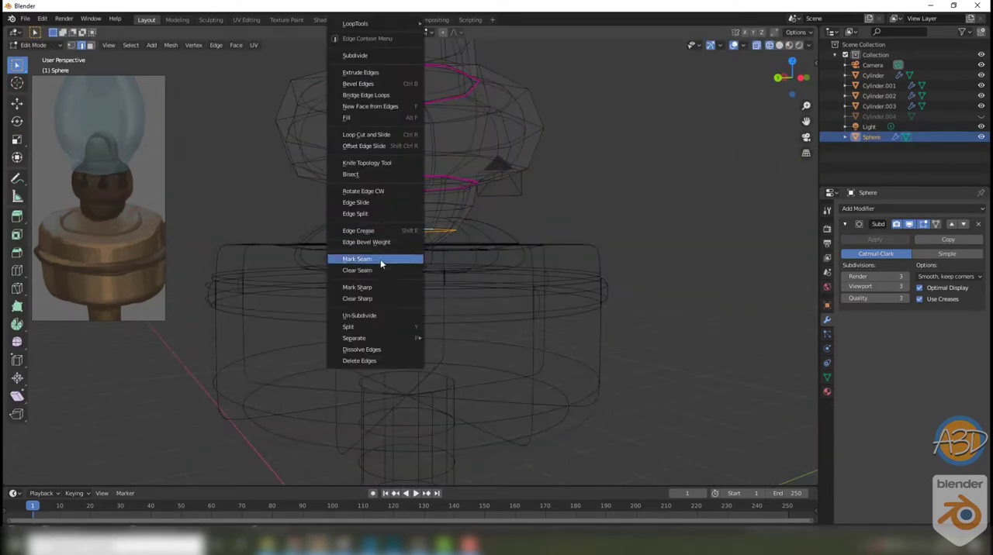
pyautogui.click(380, 259)
pyautogui.press('Tab')
pyautogui.click(677, 159)
pyautogui.hotkey('shift', 'z')
pyautogui.moveTo(676, 140); pyautogui.dragTo(667, 232, button='middle')
pyautogui.scroll(-4, 468, 170)
pyautogui.scroll(2, 519, 171)
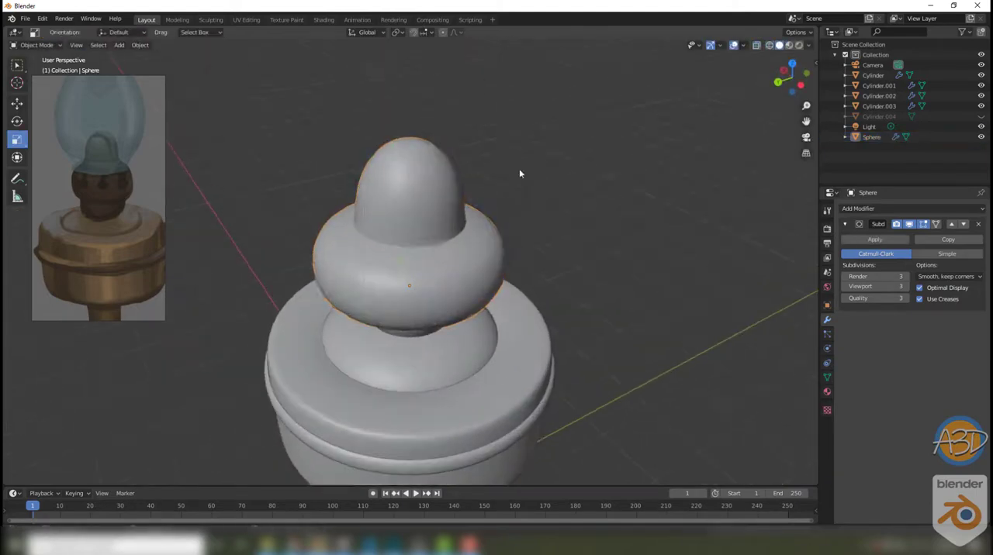
pyautogui.scroll(-4, 465, 233)
# Step: Remove the Subdivision Surface modifier from the burner
pyautogui.click(408, 260)
pyautogui.hotkey('ctrl', 'Tab')
pyautogui.click(552, 244)
pyautogui.moveTo(553, 271); pyautogui.dragTo(553, 245, button='middle')
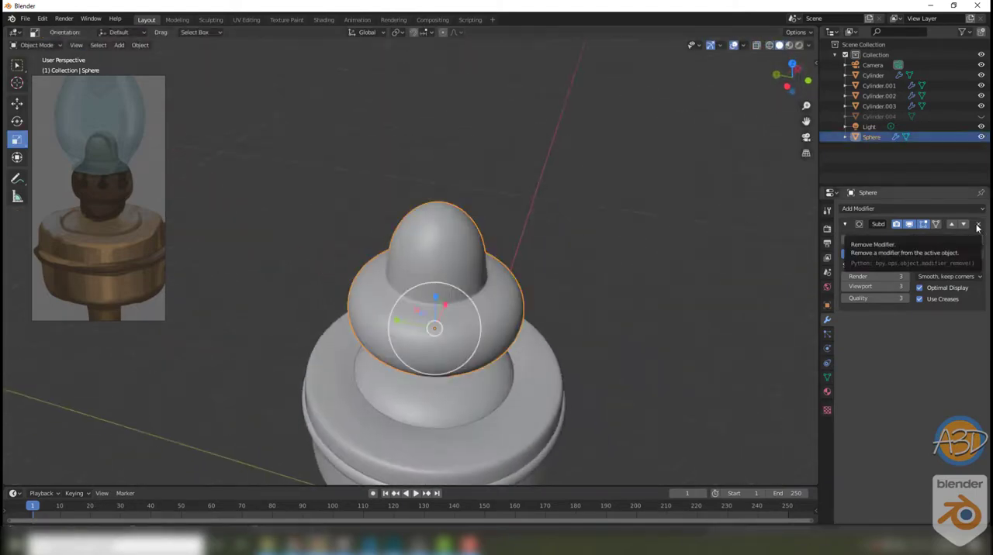
pyautogui.click(977, 226)
pyautogui.click(657, 245)
# Step: Dissolve the edges that converge at the top of the burner's dome
pyautogui.press('Tab')
pyautogui.moveTo(536, 202); pyautogui.dragTo(525, 248, button='middle')
pyautogui.scroll(2, 429, 277)
pyautogui.click(429, 278)
pyautogui.keyDown('shift'); pyautogui.moveTo(426, 396); pyautogui.dragTo(435, 262, button='middle'); pyautogui.keyUp('shift')
pyautogui.keyDown('shift'); pyautogui.moveTo(481, 284); pyautogui.dragTo(482, 365, button='middle'); pyautogui.keyUp('shift')
pyautogui.scroll(2, 483, 365)
pyautogui.keyDown('shift'); pyautogui.click(482, 374); pyautogui.keyUp('shift')
pyautogui.moveTo(454, 248); pyautogui.dragTo(383, 248, button='middle')
pyautogui.press('x')
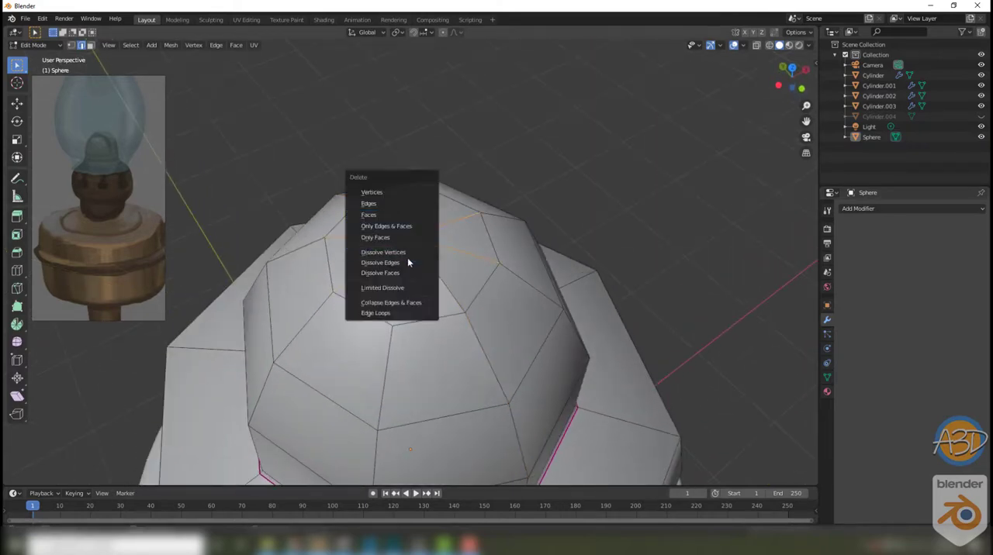
pyautogui.click(407, 258)
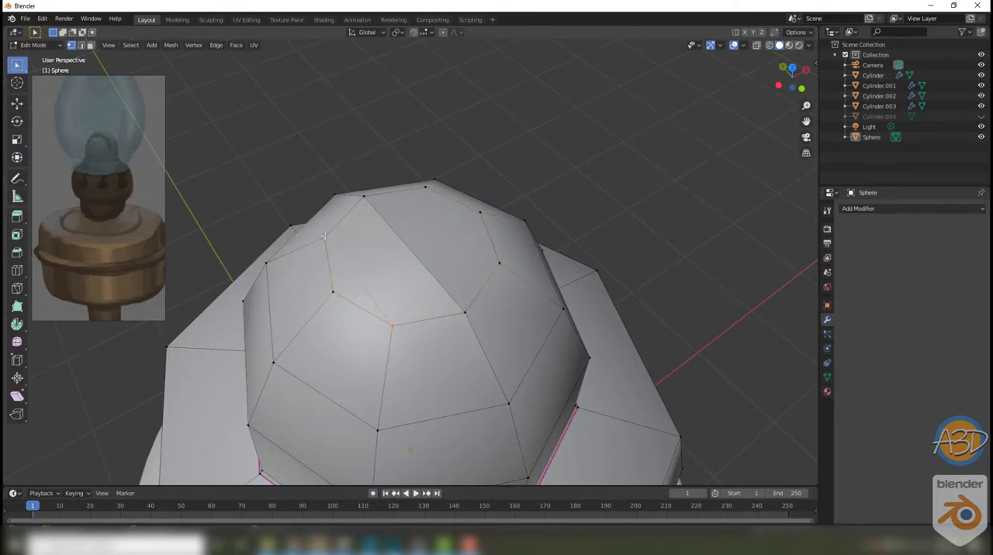
# Step: Connect opposite vertices across the top of the burner's dome with parallel edges
pyautogui.moveTo(521, 404); pyautogui.dragTo(428, 349, button='middle')
pyautogui.rightClick(457, 322)
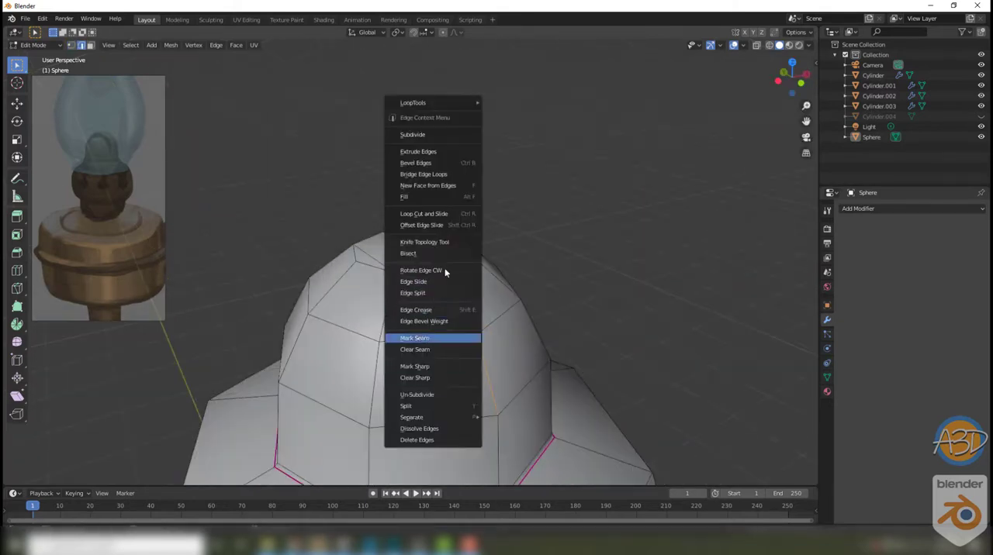
pyautogui.click(458, 338)
pyautogui.moveTo(543, 199); pyautogui.dragTo(380, 269, button='middle')
pyautogui.scroll(-3, 380, 269)
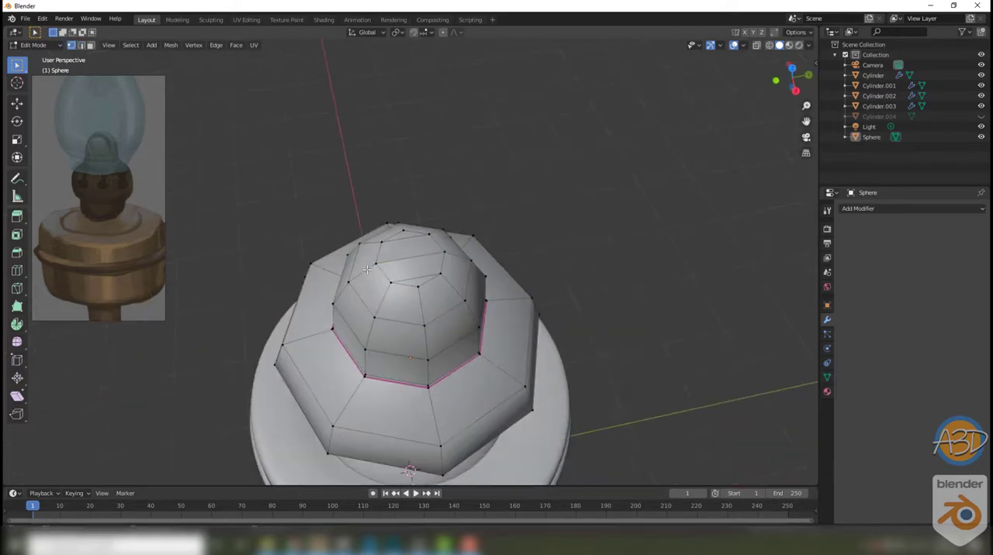
# Step: Select the burner's whole mesh, merge its overlapping vertices by distance, and resume editing it
pyautogui.press('a')
pyautogui.rightClick(359, 448)
pyautogui.moveTo(359, 479)
pyautogui.click(427, 463)
pyautogui.press('Tab')
pyautogui.moveTo(338, 330); pyautogui.dragTo(324, 248, button='middle')
pyautogui.click(426, 311)
pyautogui.press('Tab')
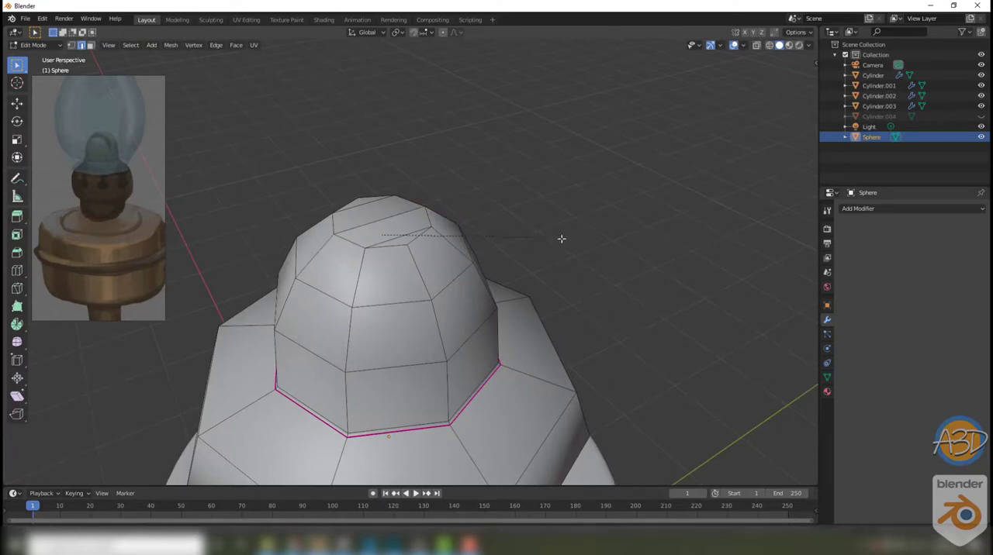
# Step: Delete a long stray face stretching across the inside of the burner's dome, using wireframe view
pyautogui.moveTo(562, 239); pyautogui.dragTo(601, 196, button='middle')
pyautogui.keyDown('alt'); pyautogui.click(449, 268); pyautogui.keyUp('alt')
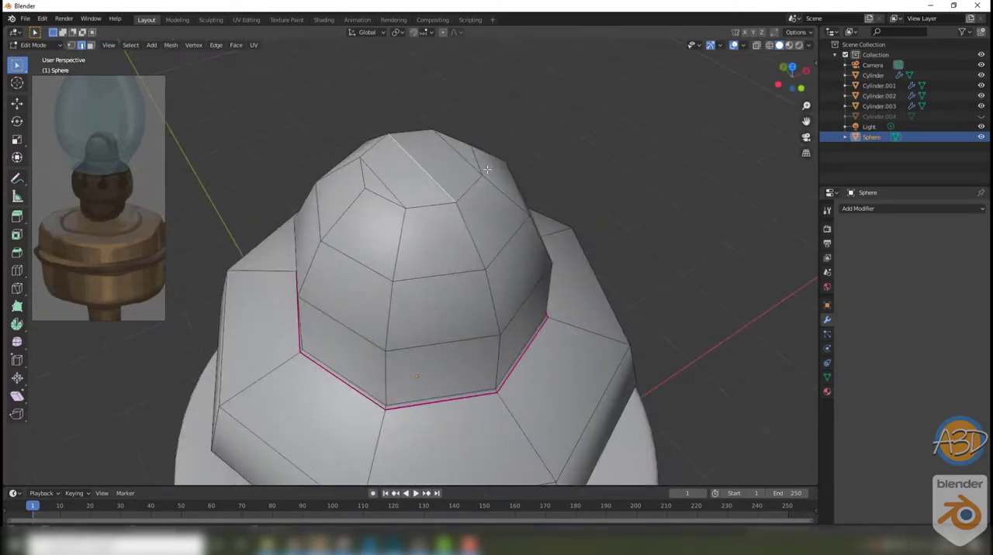
pyautogui.click(510, 170)
pyautogui.hotkey('shift', 'z')
pyautogui.moveTo(551, 133); pyautogui.dragTo(496, 109, button='middle')
pyautogui.scroll(5, 474, 257)
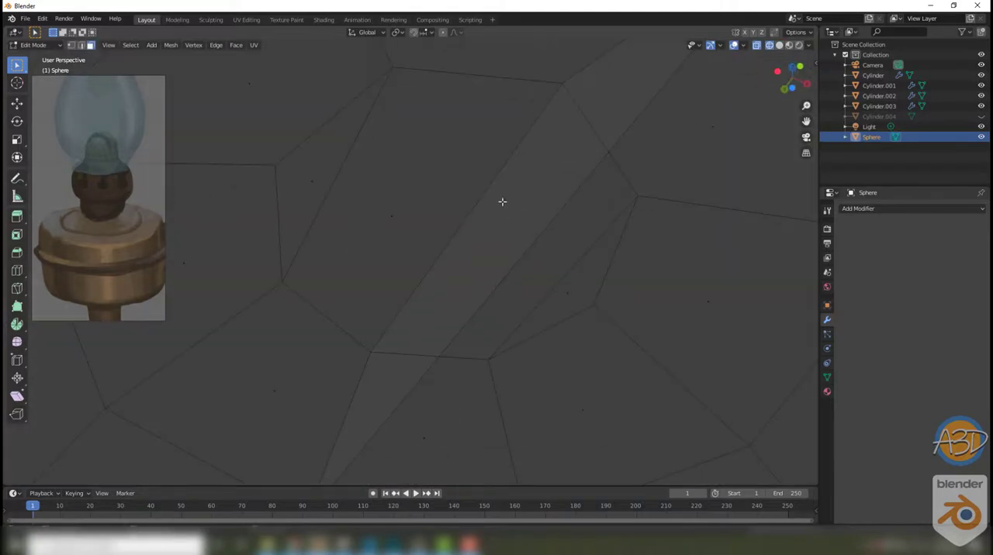
pyautogui.click(454, 285)
pyautogui.press('x')
pyautogui.click(456, 233)
# Step: Delete the other stray face inside the burner's dome and restore solid shading
pyautogui.moveTo(458, 234); pyautogui.dragTo(503, 279, button='middle')
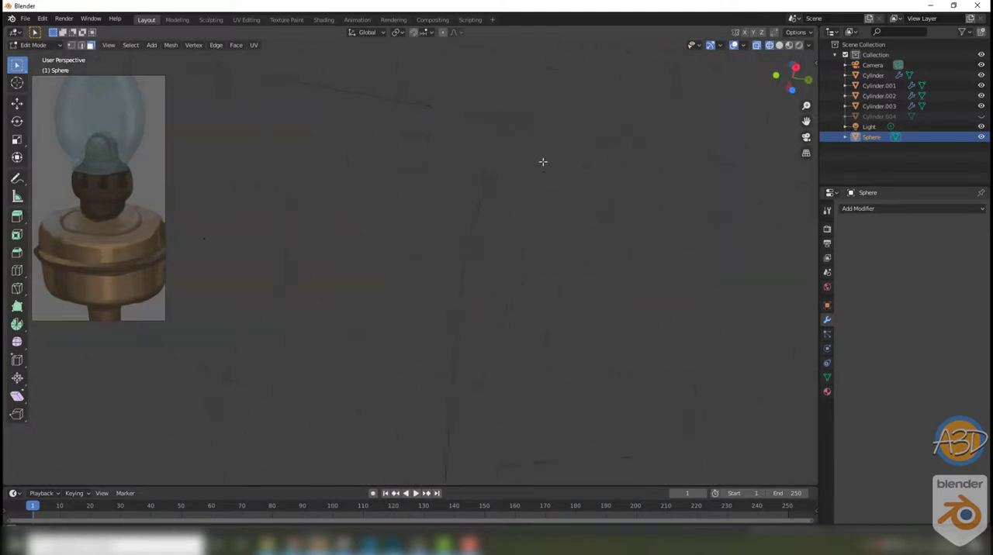
pyautogui.click(505, 113)
pyautogui.press('x')
pyautogui.click(509, 91)
pyautogui.scroll(-5, 543, 136)
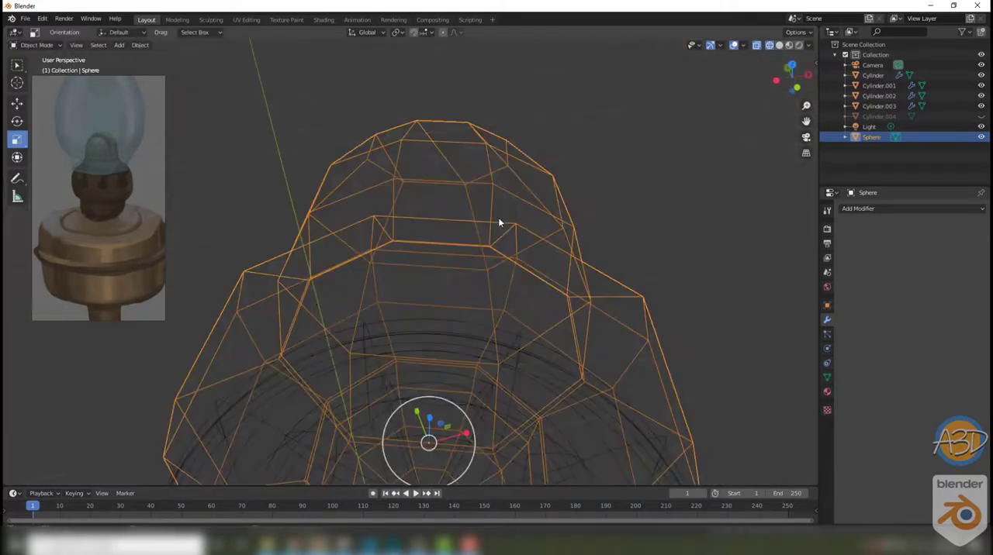
pyautogui.hotkey('shift', 'z')
# Step: Bevel the edges running over the middle of the burner's dome into a narrow strip of faces
pyautogui.press('2')
pyautogui.click(477, 230)
pyautogui.keyDown('shift'); pyautogui.click(493, 318); pyautogui.keyUp('shift')
pyautogui.keyDown('shift'); pyautogui.click(446, 155); pyautogui.keyUp('shift')
pyautogui.moveTo(445, 155); pyautogui.dragTo(682, 166, button='middle')
pyautogui.keyDown('shift'); pyautogui.click(286, 250); pyautogui.keyUp('shift')
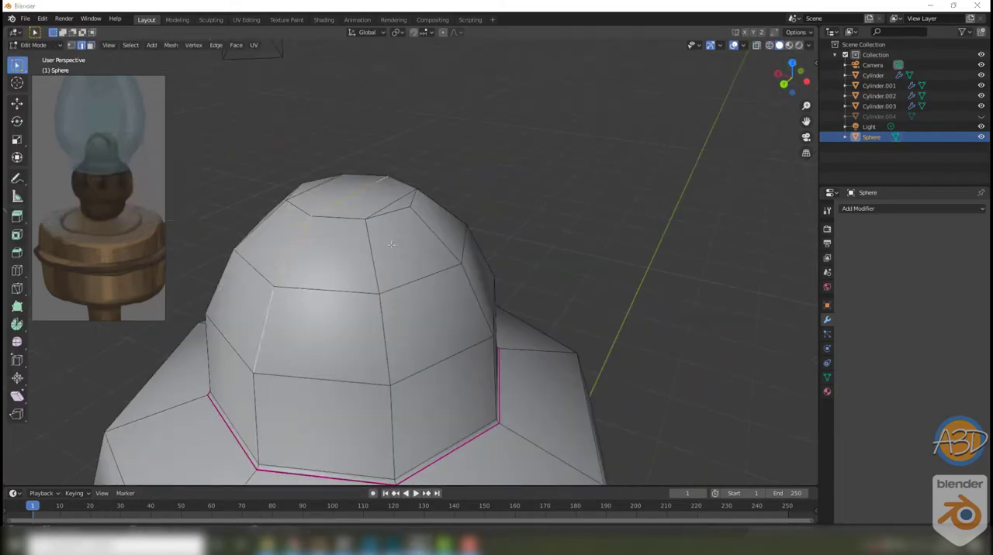
pyautogui.moveTo(264, 263); pyautogui.dragTo(424, 233, button='middle')
pyautogui.hotkey('ctrl', 'b')
pyautogui.click(458, 219)
# Step: Inset the narrow strip of faces running over the burner's dome
pyautogui.moveTo(497, 233); pyautogui.dragTo(458, 250, button='middle')
pyautogui.rightClick(456, 250)
pyautogui.press('3')
pyautogui.rightClick(466, 240)
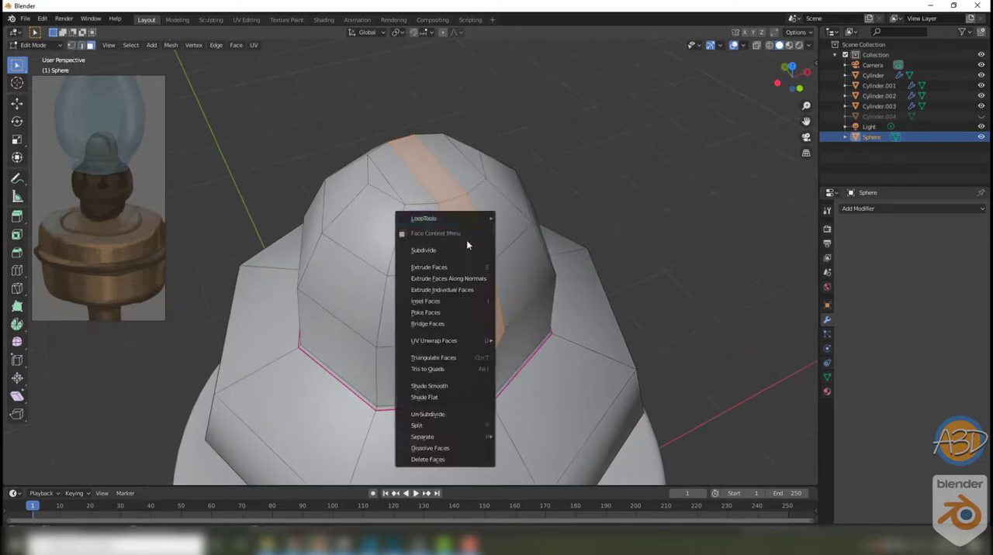
pyautogui.click(466, 303)
pyautogui.click(472, 293)
# Step: Extrude the inset strip of faces and flatten it by scaling to 0 along Z
pyautogui.rightClick(469, 272)
pyautogui.click(453, 239)
pyautogui.click(496, 287)
pyautogui.moveTo(499, 290); pyautogui.dragTo(458, 303, button='middle')
pyautogui.hotkey('shift', 'space')
pyautogui.press('s')
pyautogui.write('0')
pyautogui.press('Return')
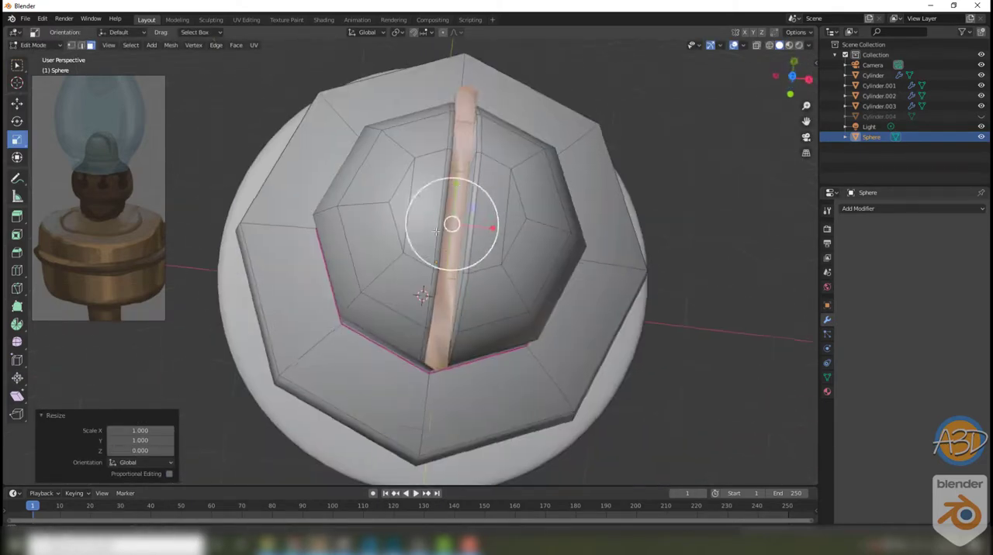
# Step: Lower the flattened strip vertically into the dome to deepen the slot
pyautogui.moveTo(492, 228); pyautogui.dragTo(453, 193)
pyautogui.moveTo(453, 232); pyautogui.dragTo(388, 148, button='middle')
pyautogui.click(17, 103)
pyautogui.moveTo(465, 215); pyautogui.dragTo(464, 240)
pyautogui.moveTo(380, 256); pyautogui.dragTo(406, 312, button='middle')
# Step: Try smoothing the slotted burner with a Subdivision Surface modifier, and undo the addition
pyautogui.press('Tab')
pyautogui.scroll(-5, 497, 287)
pyautogui.click(512, 299)
pyautogui.scroll(3, 434, 314)
pyautogui.click(459, 317)
pyautogui.click(872, 208)
pyautogui.click(814, 379)
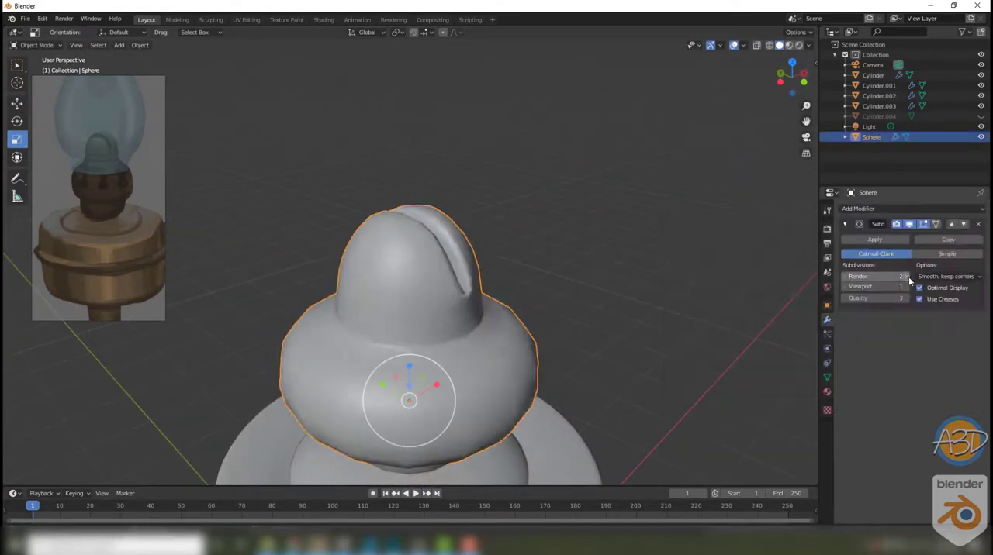
pyautogui.scroll(-3, 524, 316)
pyautogui.hotkey('ctrl', 'z')
pyautogui.scroll(5, 542, 314)
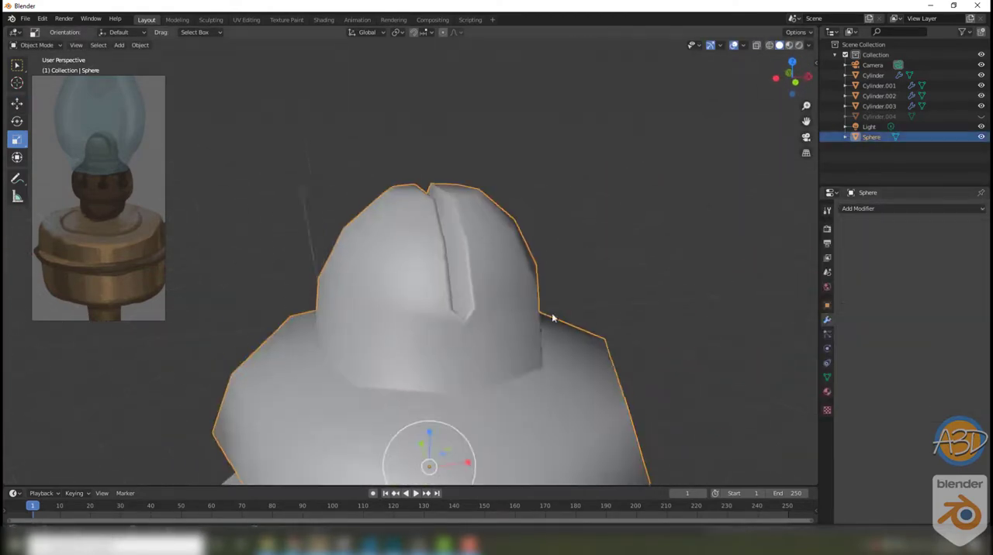
# Step: Add a single loop cut across the dome's lower band and connect its end vertex to the slot's lower end
pyautogui.press('Tab')
pyautogui.moveTo(552, 345); pyautogui.dragTo(577, 290, button='middle')
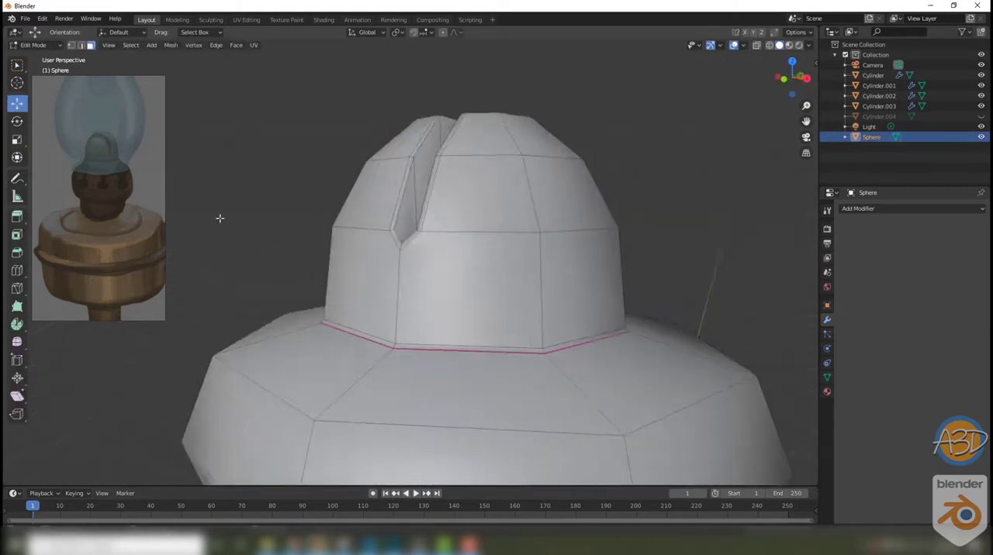
pyautogui.click(503, 249)
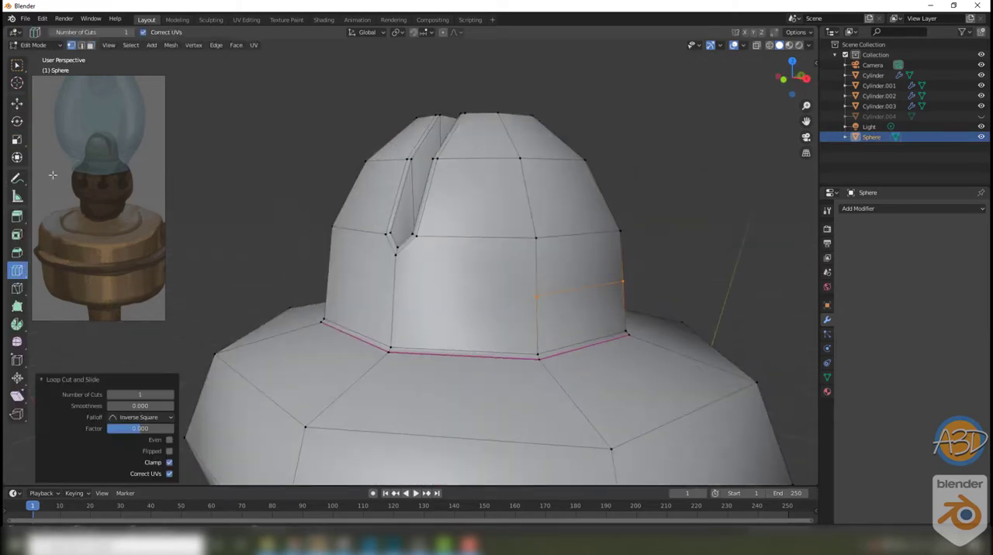
pyautogui.click(17, 65)
pyautogui.click(536, 296)
pyautogui.keyDown('shift'); pyautogui.click(396, 255); pyautogui.keyUp('shift')
pyautogui.press('j')
pyautogui.moveTo(475, 308); pyautogui.dragTo(651, 299, button='middle')
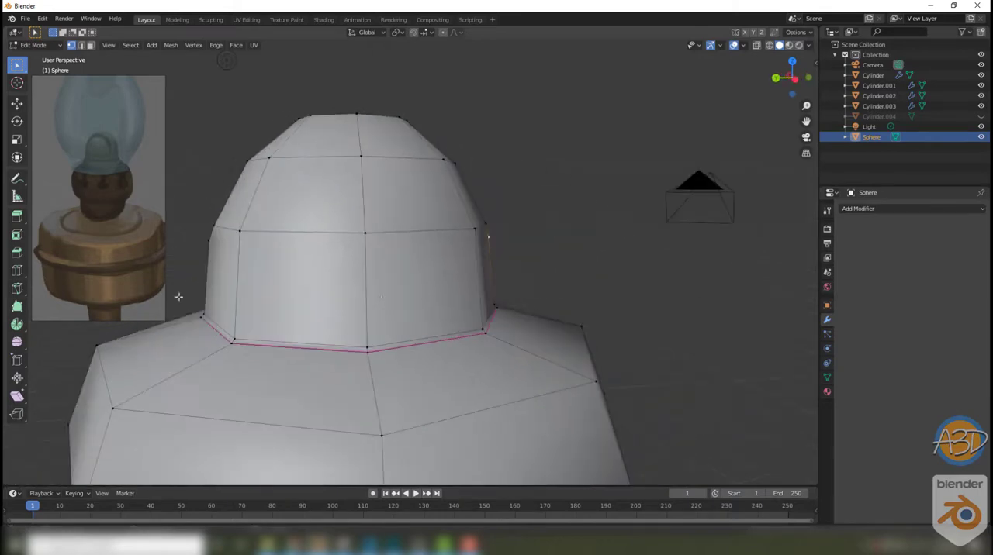
# Step: Add a matching loop cut on the opposite side of the lower band and connect its ends to both slot ends
pyautogui.click(17, 271)
pyautogui.click(295, 257)
pyautogui.click(17, 65)
pyautogui.click(392, 293)
pyautogui.keyDown('shift'); pyautogui.click(511, 251); pyautogui.keyUp('shift')
pyautogui.press('j')
pyautogui.moveTo(512, 267); pyautogui.dragTo(687, 289, button='middle')
pyautogui.click(522, 306)
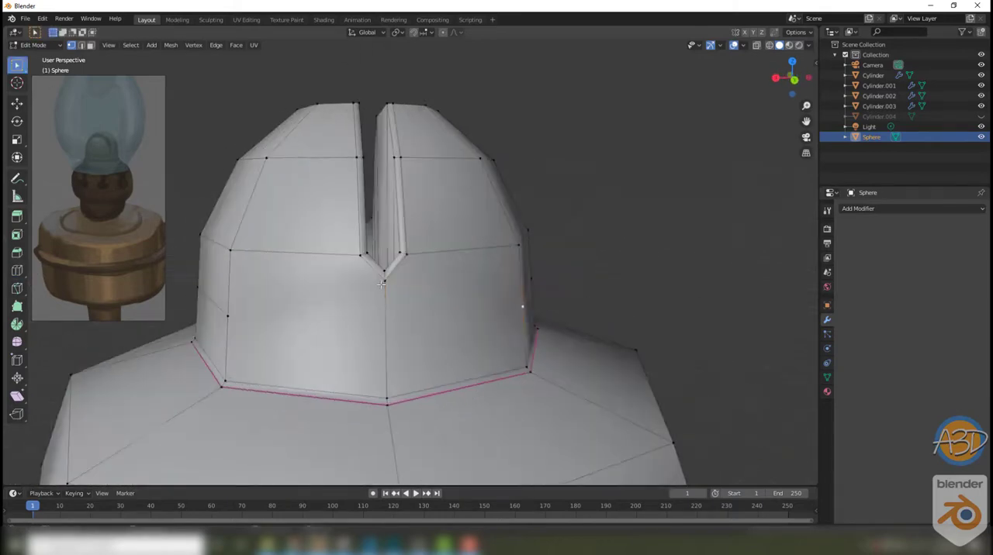
pyautogui.keyDown('shift'); pyautogui.click(384, 278); pyautogui.keyUp('shift')
pyautogui.press('j')
# Step: Add a Subdivision Surface modifier to the burner with render and viewport levels of 3
pyautogui.press('Tab')
pyautogui.click(706, 243)
pyautogui.scroll(-6, 682, 252)
pyautogui.click(458, 325)
pyautogui.click(908, 210)
pyautogui.click(783, 370)
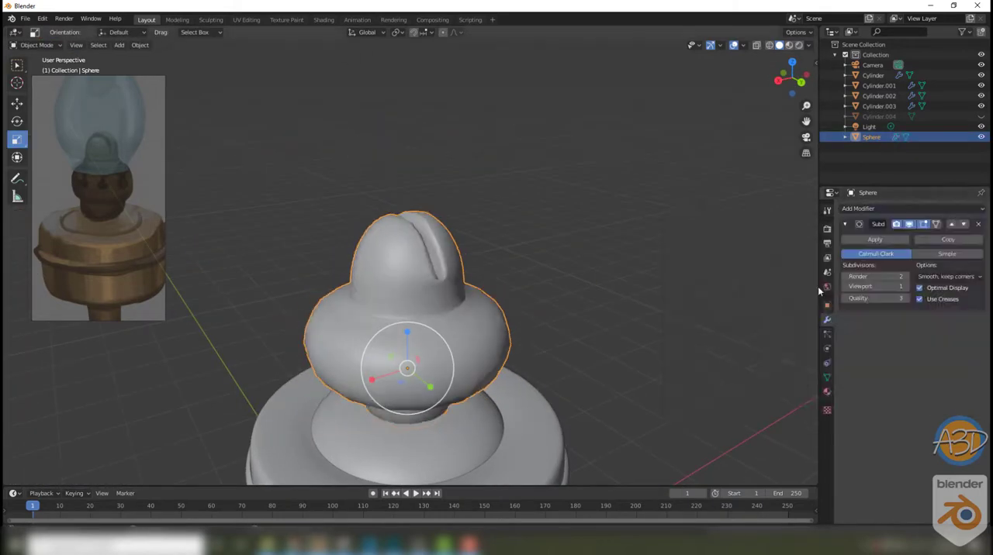
pyautogui.click(909, 288)
# Step: Select the vertices at both lower ends of the slot and move them down about 0.0049 m along Z
pyautogui.moveTo(699, 260); pyautogui.dragTo(427, 292, button='middle')
pyautogui.scroll(5, 436, 278)
pyautogui.press('Tab')
pyautogui.scroll(3, 427, 291)
pyautogui.click(410, 340)
pyautogui.scroll(-4, 410, 334)
pyautogui.keyDown('shift'); pyautogui.click(388, 263); pyautogui.keyUp('shift')
pyautogui.moveTo(388, 264); pyautogui.dragTo(516, 248, button='middle')
pyautogui.click(17, 103)
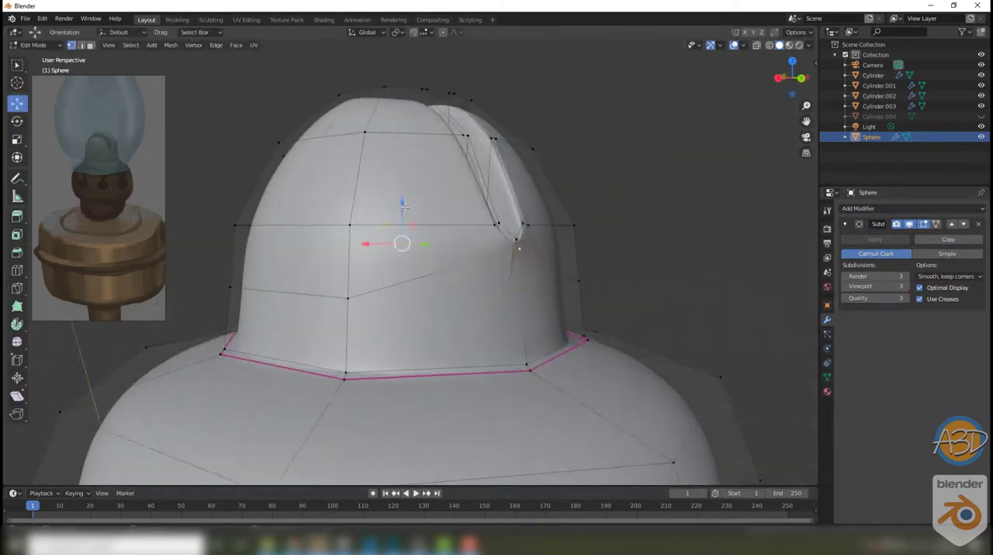
pyautogui.moveTo(401, 205); pyautogui.dragTo(401, 229)
pyautogui.moveTo(401, 229); pyautogui.dragTo(523, 256, button='middle')
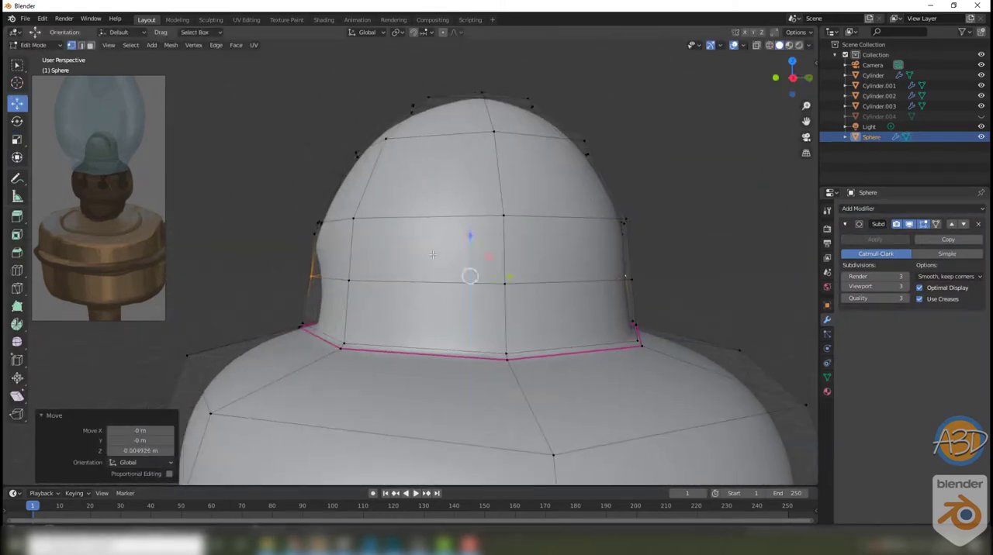
# Step: Scale the vertices at the slot's lower ends inward to about 0.832 along Y, and leave mesh editing
pyautogui.moveTo(433, 255); pyautogui.dragTo(764, 271, button='middle')
pyautogui.click(434, 277)
pyautogui.moveTo(496, 264); pyautogui.dragTo(349, 291, button='middle')
pyautogui.keyDown('shift'); pyautogui.click(529, 318); pyautogui.keyUp('shift')
pyautogui.click(17, 139)
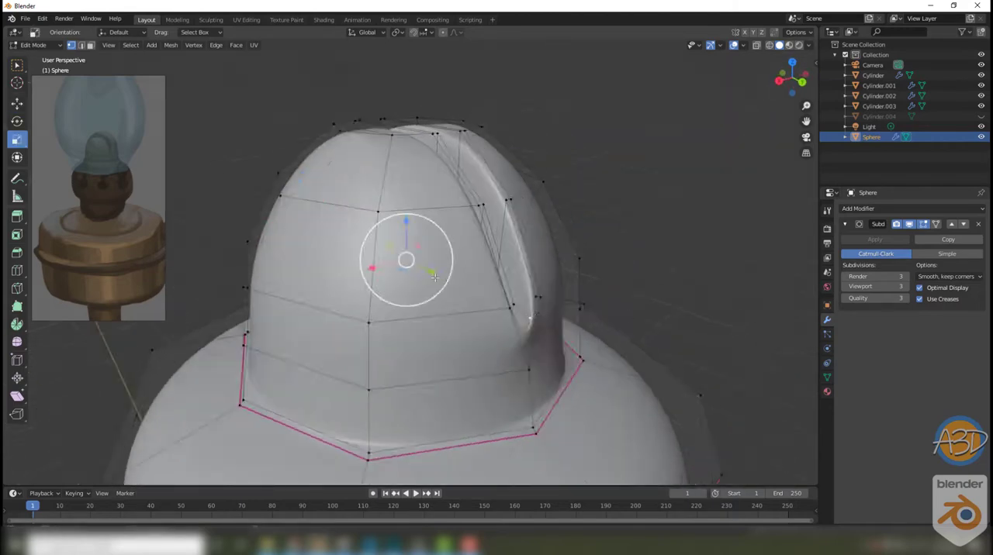
pyautogui.moveTo(434, 277); pyautogui.dragTo(430, 273)
pyautogui.moveTo(430, 273); pyautogui.dragTo(306, 242, button='middle')
pyautogui.moveTo(312, 236); pyautogui.dragTo(317, 236)
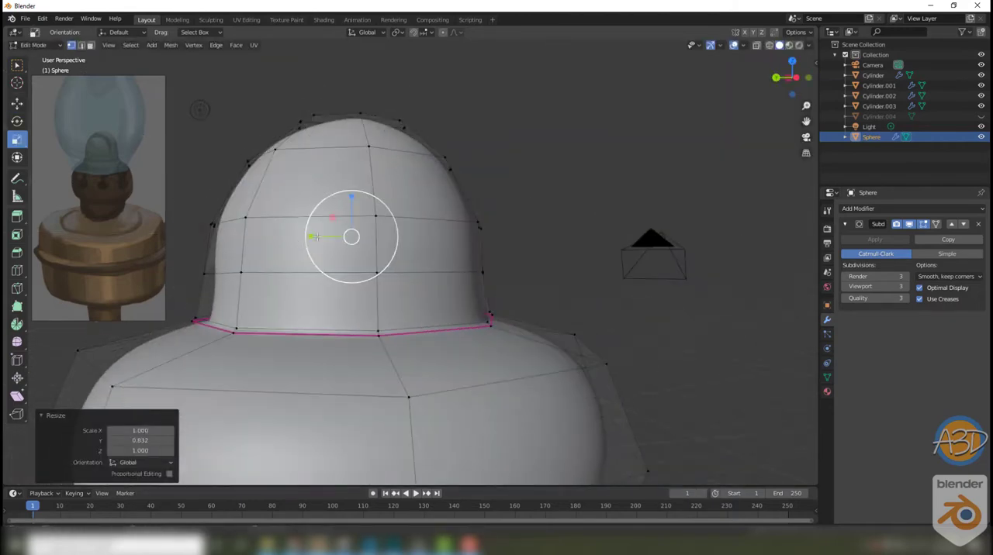
pyautogui.moveTo(512, 248); pyautogui.dragTo(578, 273, button='middle')
pyautogui.click(306, 226)
pyautogui.scroll(-5, 587, 277)
pyautogui.press('Tab')
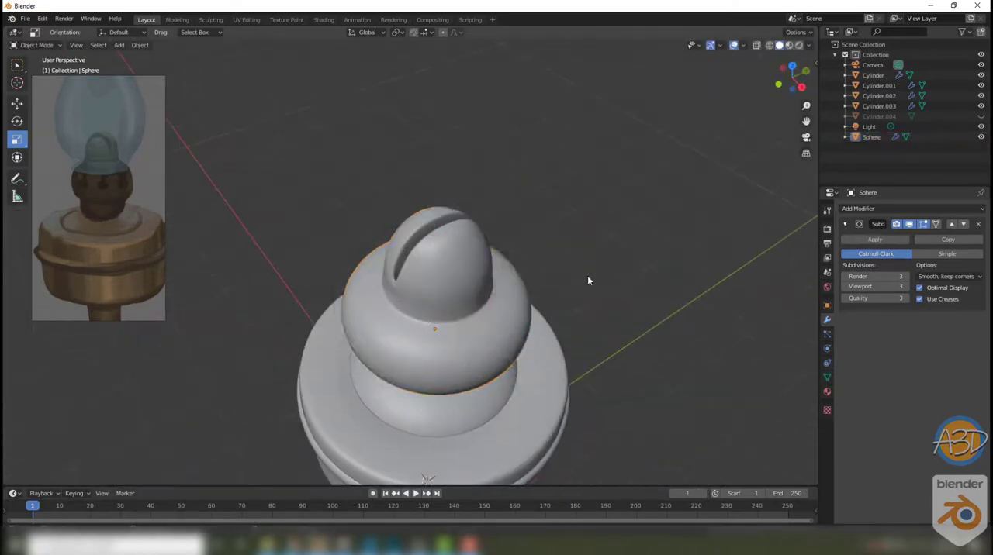
# Step: Remove the Subdivision Surface modifier from the slotted burner
pyautogui.press('Tab')
pyautogui.moveTo(459, 273); pyautogui.dragTo(519, 260, button='middle')
pyautogui.press('Tab')
pyautogui.click(980, 224)
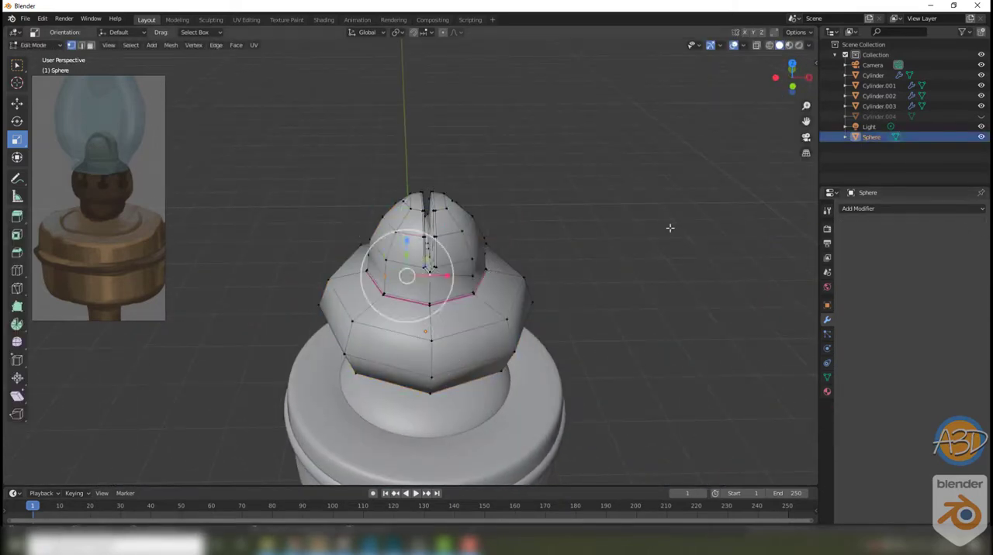
pyautogui.moveTo(671, 228); pyautogui.dragTo(574, 256, button='middle')
pyautogui.press('Tab')
# Step: Select the inner wall faces along the dome's slot and delete them
pyautogui.scroll(6, 463, 264)
pyautogui.press('Tab')
pyautogui.press('3')
pyautogui.click(436, 248)
pyautogui.keyDown('shift'); pyautogui.click(439, 299); pyautogui.keyUp('shift')
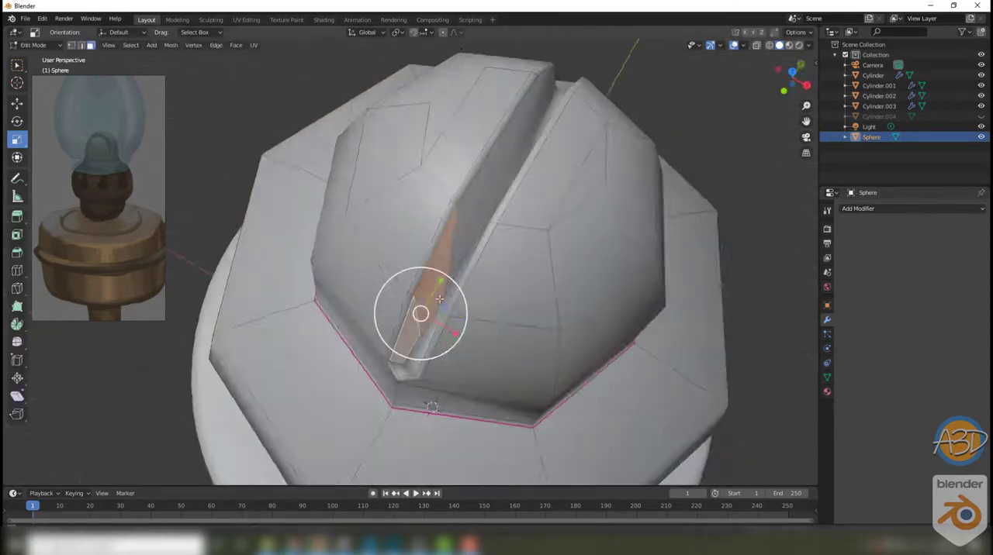
pyautogui.moveTo(439, 299); pyautogui.dragTo(367, 295, button='middle')
pyautogui.keyDown('shift'); pyautogui.click(490, 256); pyautogui.keyUp('shift')
pyautogui.keyDown('shift'); pyautogui.click(264, 290); pyautogui.keyUp('shift')
pyautogui.press('x')
pyautogui.click(410, 319)
# Step: Delete the remaining inner faces of the slot so it opens into the hollow dome, keeping its thin rim
pyautogui.click(367, 295)
pyautogui.press('a')
pyautogui.click(427, 295)
pyautogui.press('x')
pyautogui.moveTo(425, 358); pyautogui.dragTo(409, 278, button='middle')
pyautogui.click(427, 319)
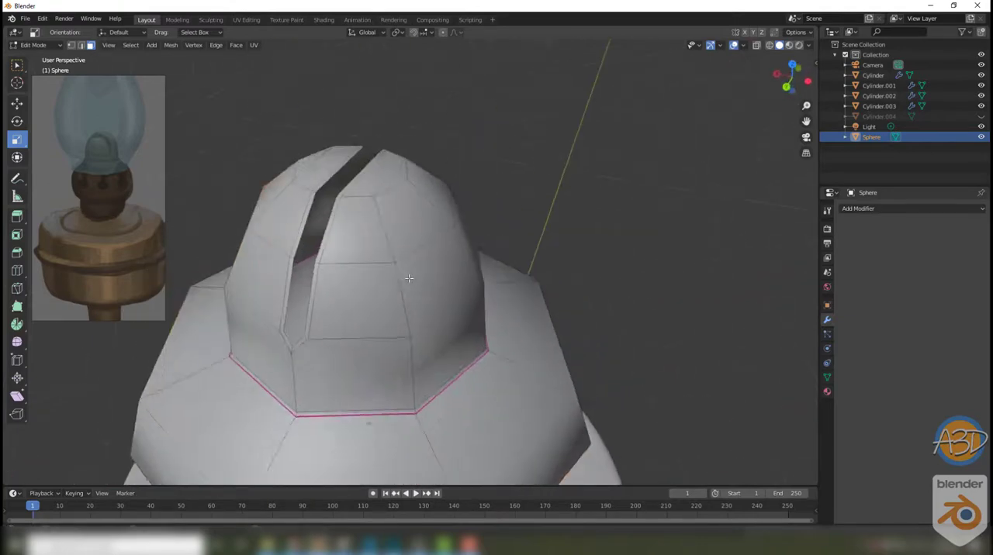
# Step: Try a Subdivision Surface modifier on the burner with its open slot
pyautogui.press('Tab')
pyautogui.click(857, 208)
pyautogui.click(731, 399)
pyautogui.moveTo(616, 266); pyautogui.dragTo(549, 276, button='middle')
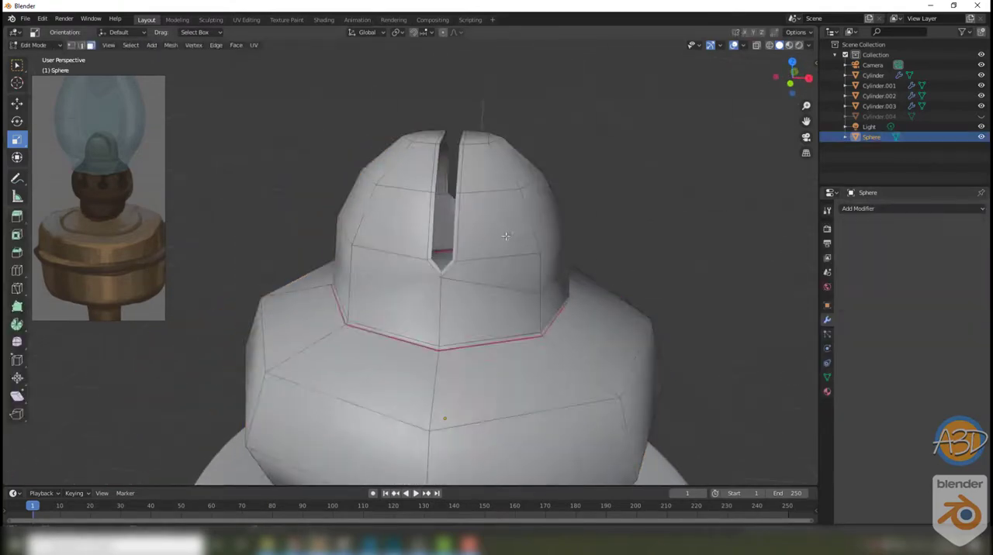
# Step: Dissolve the horizontal edge loop around the dome's lower band, including its connections to the slot ends
pyautogui.keyDown('alt'); pyautogui.click(506, 238); pyautogui.keyUp('alt')
pyautogui.moveTo(506, 238); pyautogui.dragTo(523, 200, button='middle')
pyautogui.press('2')
pyautogui.keyDown('alt'); pyautogui.click(568, 276); pyautogui.keyUp('alt')
pyautogui.moveTo(568, 276); pyautogui.dragTo(467, 249, button='middle')
pyautogui.rightClick(449, 281)
pyautogui.click(452, 511)
pyautogui.press('Tab')
pyautogui.press('Tab')
# Step: Select the thin rim faces around the slot, and give the burner a Subdivision Surface modifier with viewport level 2
pyautogui.press('3')
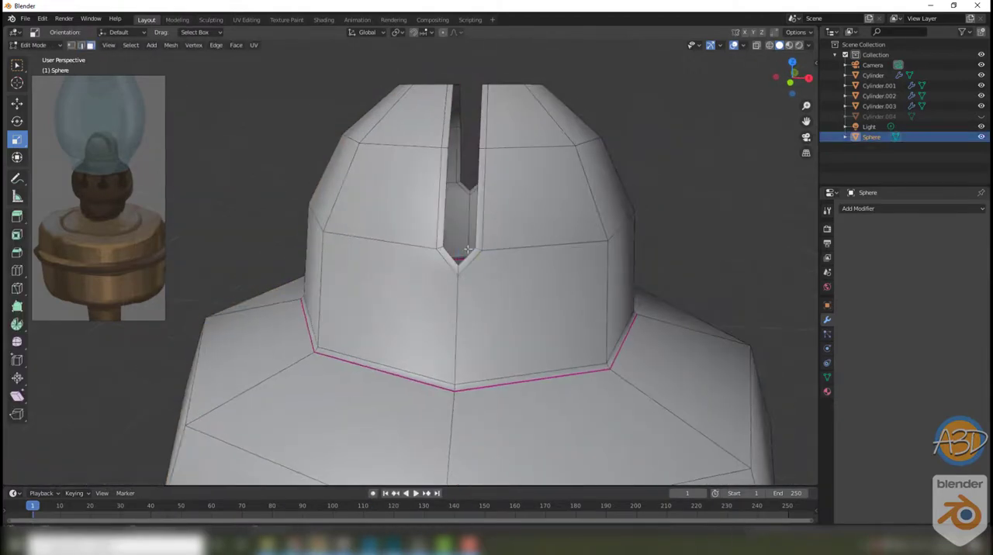
pyautogui.moveTo(483, 169); pyautogui.dragTo(494, 201, button='middle')
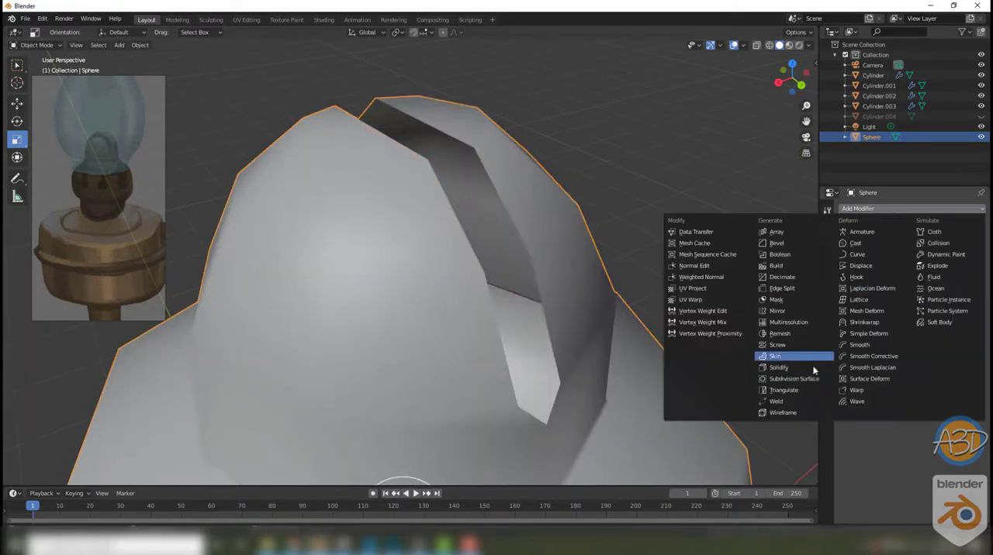
pyautogui.click(809, 354)
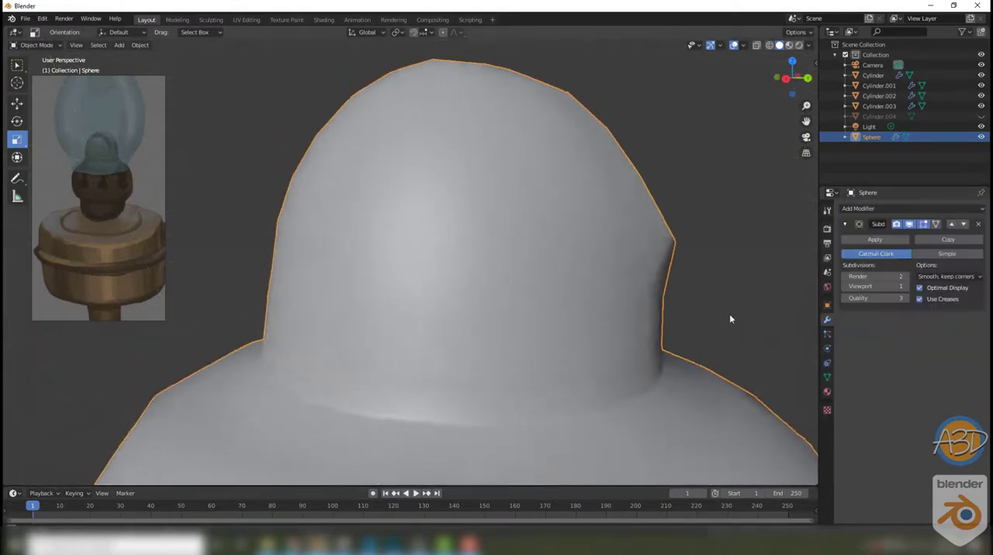
pyautogui.moveTo(729, 314); pyautogui.dragTo(570, 264, button='middle')
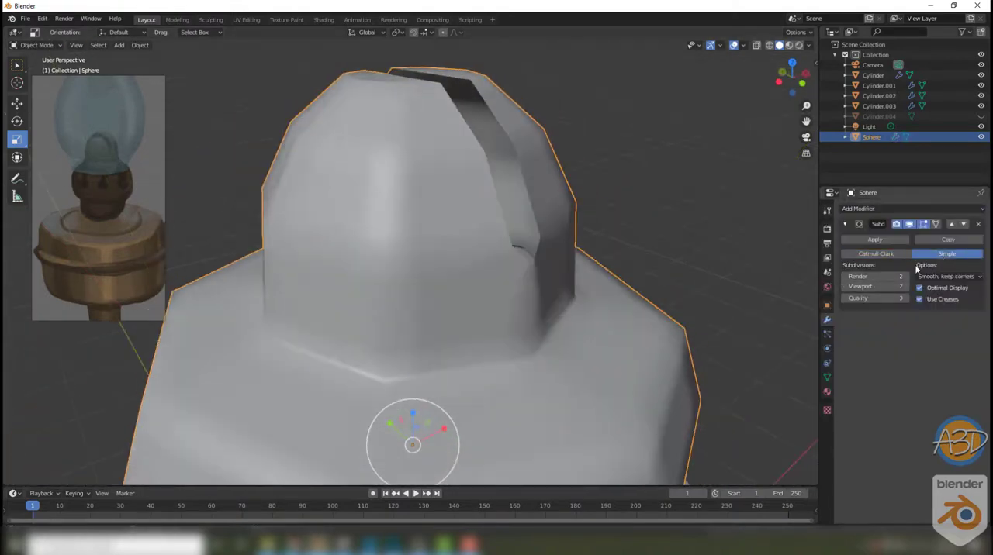
# Step: Set the burner's subdivision type to Catmull-Clark with the "Smooth, keep corners" option, and inspect the dome
pyautogui.click(875, 254)
pyautogui.click(946, 276)
pyautogui.click(948, 304)
pyautogui.scroll(-8, 614, 311)
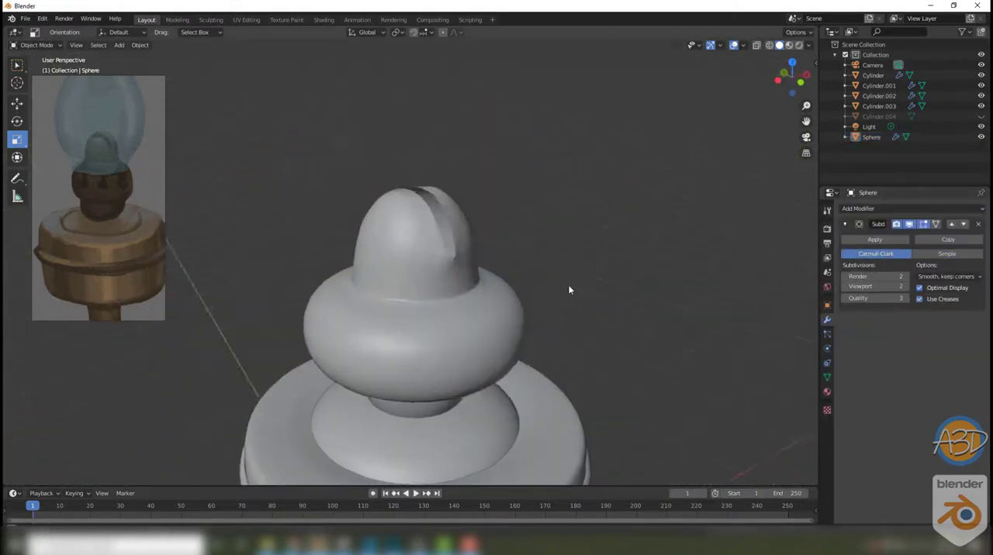
pyautogui.moveTo(614, 311); pyautogui.dragTo(532, 308, button='middle')
pyautogui.scroll(5, 547, 311)
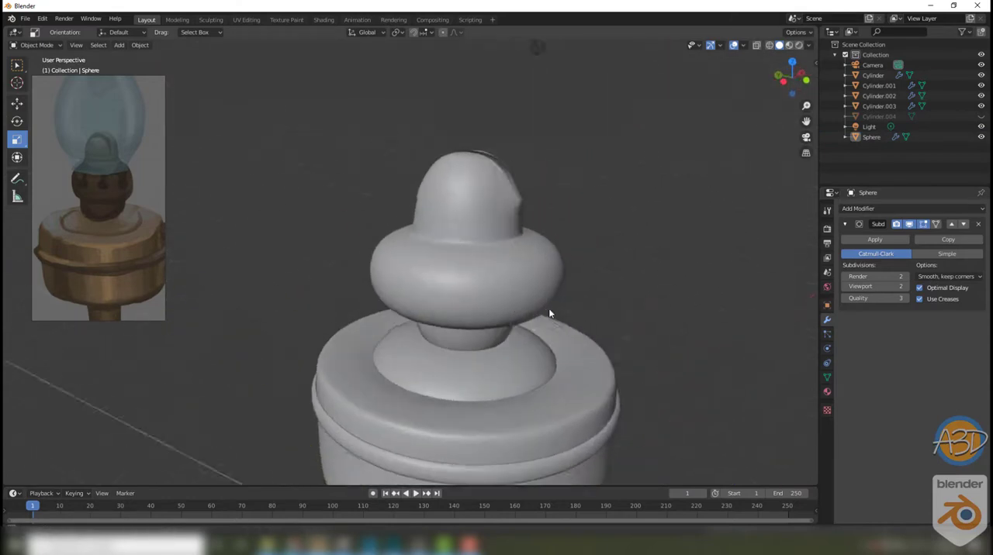
# Step: Inspect the burner's mesh in front wireframe view and check the smoothed slotted dome in solid view
pyautogui.scroll(-5, 543, 318)
pyautogui.scroll(5, 462, 253)
pyautogui.click(491, 265)
pyautogui.press('Tab')
pyautogui.moveTo(492, 266)
pyautogui.mouseDown(button='middle')
pyautogui.moveTo(527, 264)
pyautogui.moveTo(472, 252)
pyautogui.mouseUp(button='middle')
pyautogui.click(527, 264)
pyautogui.hotkey('shift', 'z')
pyautogui.press('`')
pyautogui.click(466, 365)
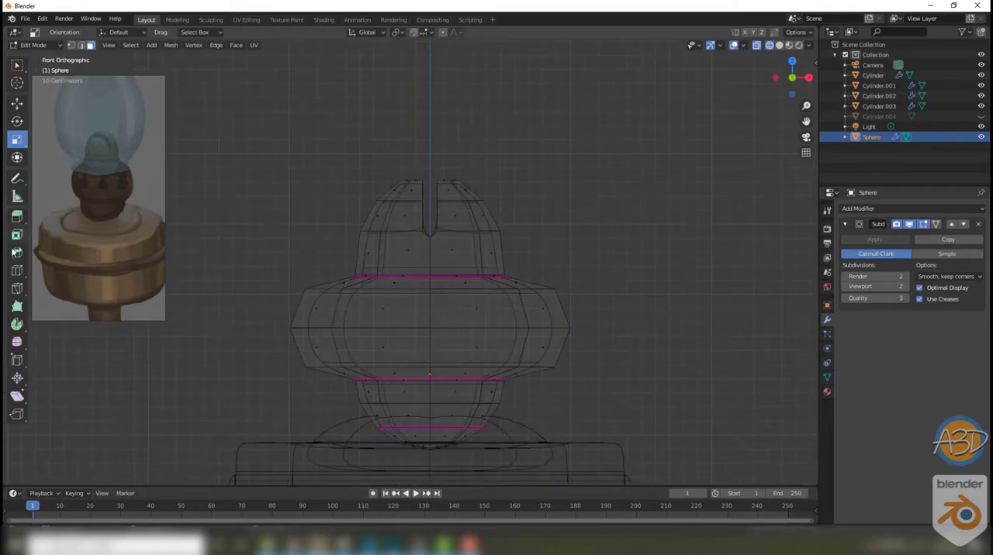
pyautogui.moveTo(564, 247)
pyautogui.mouseDown(button='middle')
pyautogui.moveTo(556, 231)
pyautogui.moveTo(576, 243)
pyautogui.mouseUp(button='middle')
pyautogui.press('Tab')
pyautogui.hotkey('shift', 'z')
pyautogui.scroll(-3, 545, 188)
pyautogui.moveTo(545, 187); pyautogui.dragTo(530, 160, button='middle')
pyautogui.press('super+h')
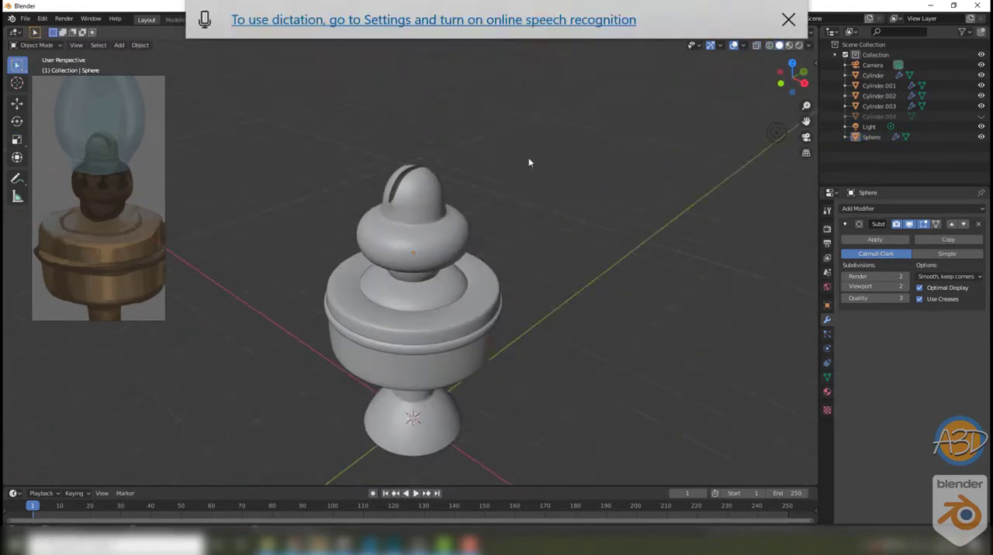
# Step: Reveal the hidden glass chimney and give it a Subdivision Surface modifier with level 3
pyautogui.click(874, 118)
pyautogui.hotkey('alt', 'h')
pyautogui.scroll(-4, 744, 240)
pyautogui.moveTo(745, 245)
pyautogui.mouseDown(button='middle')
pyautogui.moveTo(527, 218)
pyautogui.moveTo(560, 186)
pyautogui.mouseUp(button='middle')
pyautogui.click(855, 211)
pyautogui.click(795, 378)
pyautogui.click(906, 287)
pyautogui.click(906, 287)
pyautogui.click(586, 235)
pyautogui.scroll(3, 526, 217)
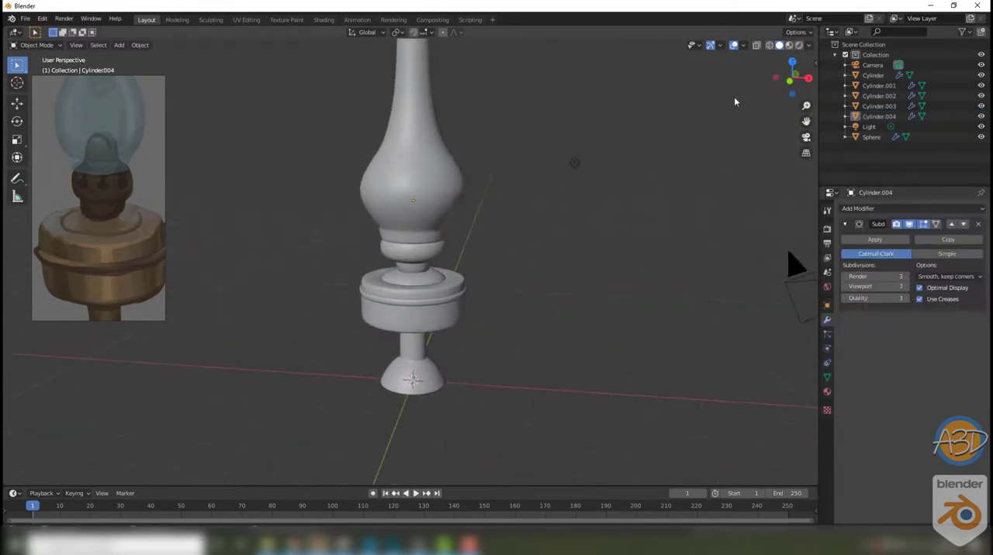
# Step: Switch the solid viewport shading to a glossier studio lighting preset
pyautogui.click(789, 46)
pyautogui.click(779, 46)
pyautogui.click(808, 46)
pyautogui.click(800, 121)
pyautogui.click(800, 95)
pyautogui.click(800, 120)
pyautogui.click(773, 156)
# Step: Add a single loop cut to the fuel reservoir's body
pyautogui.moveTo(612, 155)
pyautogui.mouseDown(button='middle')
pyautogui.moveTo(509, 174)
pyautogui.moveTo(525, 206)
pyautogui.moveTo(539, 204)
pyautogui.mouseUp(button='middle')
pyautogui.scroll(6, 524, 208)
pyautogui.click(481, 225)
pyautogui.press('Tab')
pyautogui.click(20, 273)
pyautogui.click(515, 226)
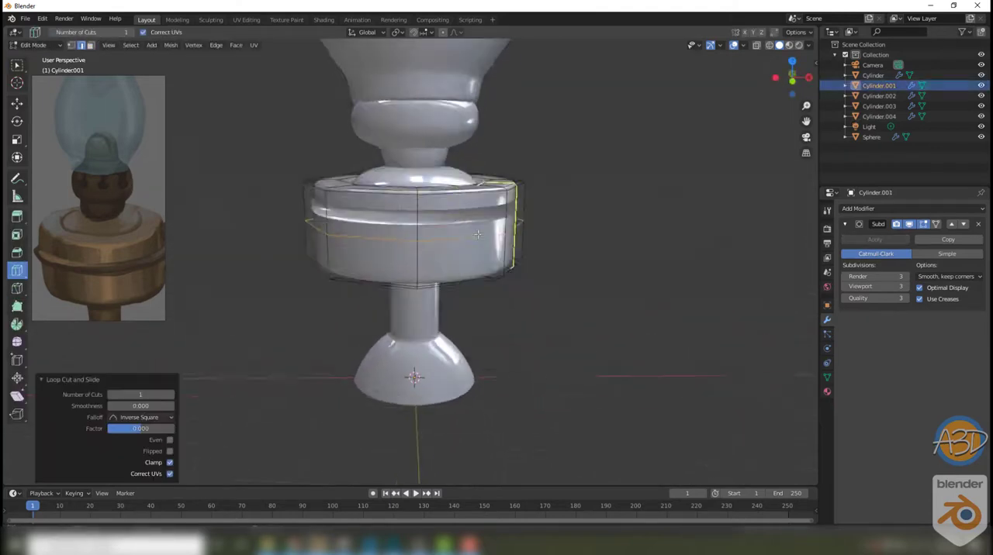
pyautogui.click(17, 140)
pyautogui.moveTo(464, 183); pyautogui.dragTo(470, 180)
pyautogui.press('Tab')
pyautogui.moveTo(594, 209); pyautogui.dragTo(560, 192, button='middle')
# Step: Scale the thin band that runs around the fuel reservoir
pyautogui.click(506, 210)
pyautogui.moveTo(506, 210); pyautogui.dragTo(479, 239, button='middle')
pyautogui.click(17, 140)
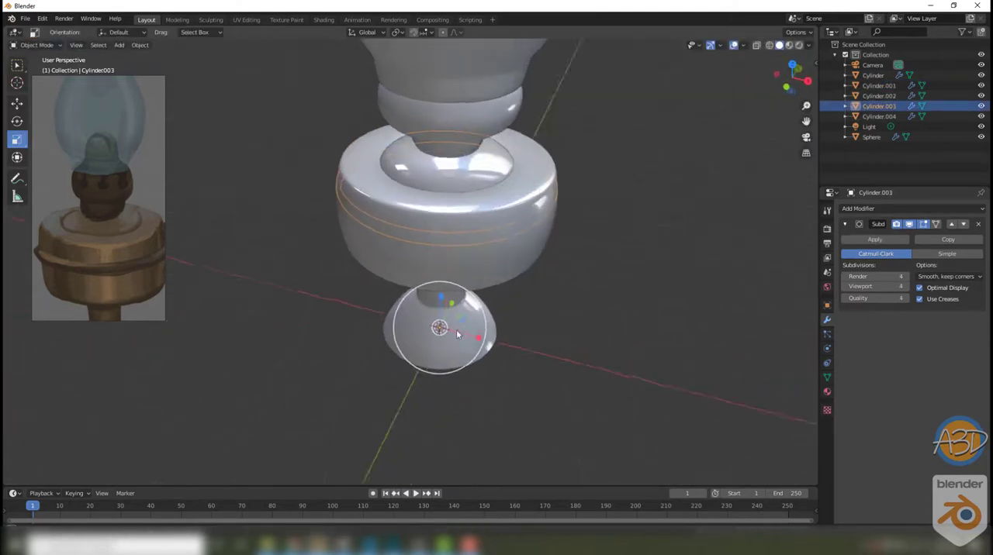
pyautogui.moveTo(460, 334); pyautogui.dragTo(462, 319, button='middle')
pyautogui.moveTo(472, 325); pyautogui.dragTo(473, 324)
# Step: Adjust the band's mesh so it protrudes slightly beyond the reservoir's side
pyautogui.click(594, 302)
pyautogui.moveTo(594, 303); pyautogui.dragTo(596, 261, button='middle')
pyautogui.scroll(5, 574, 217)
pyautogui.click(480, 158)
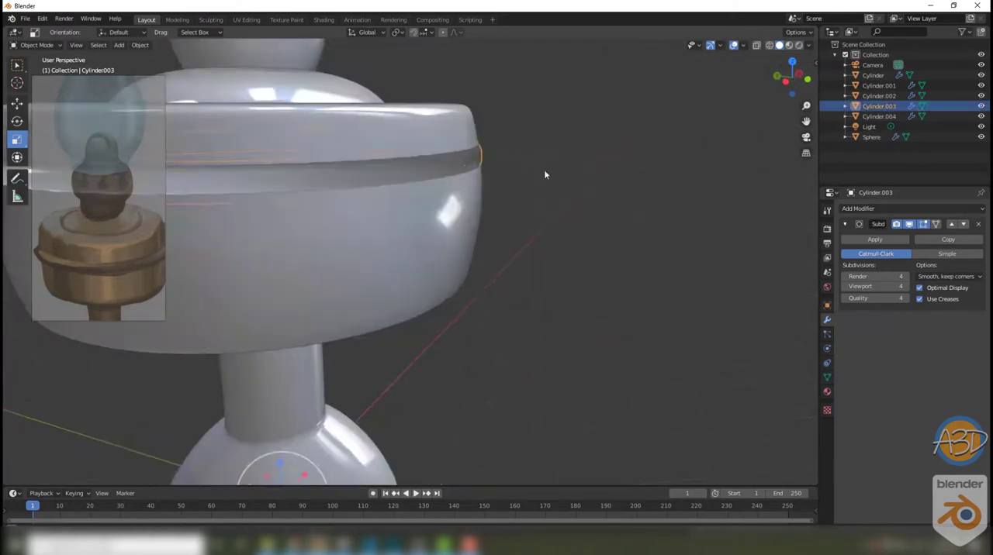
pyautogui.press('Tab')
pyautogui.moveTo(543, 169); pyautogui.dragTo(535, 204, button='middle')
pyautogui.moveTo(636, 210); pyautogui.dragTo(551, 287, button='middle')
pyautogui.scroll(-3, 604, 223)
pyautogui.press('Tab')
pyautogui.click(551, 286)
# Step: Inspect the whole lamp and shift the reference image to show the handle
pyautogui.scroll(-5, 550, 286)
pyautogui.moveTo(492, 277); pyautogui.dragTo(486, 389, button='middle')
pyautogui.scroll(-4, 108, 217)
pyautogui.scroll(4, 111, 217)
pyautogui.moveTo(612, 319); pyautogui.dragTo(572, 306, button='middle')
pyautogui.press('`')
pyautogui.click(557, 409)
pyautogui.press('Tab')
pyautogui.hotkey('ctrl', 't')
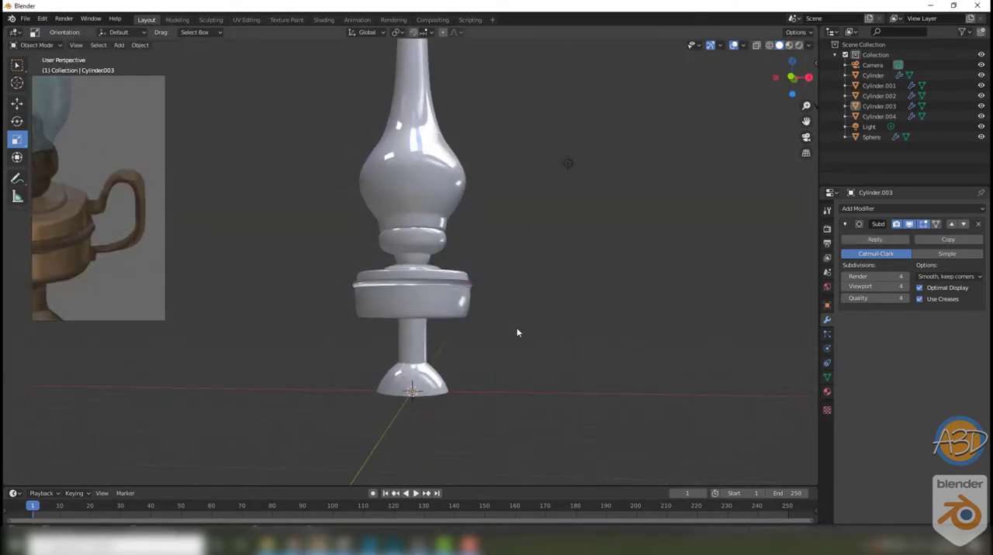
# Step: Add a Bezier curve in front view and draw the handle's rough outline beside the reservoir with the Draw tool
pyautogui.press('KP_1')
pyautogui.scroll(3, 482, 290)
pyautogui.hotkey('shift', 'a')
pyautogui.moveTo(501, 280)
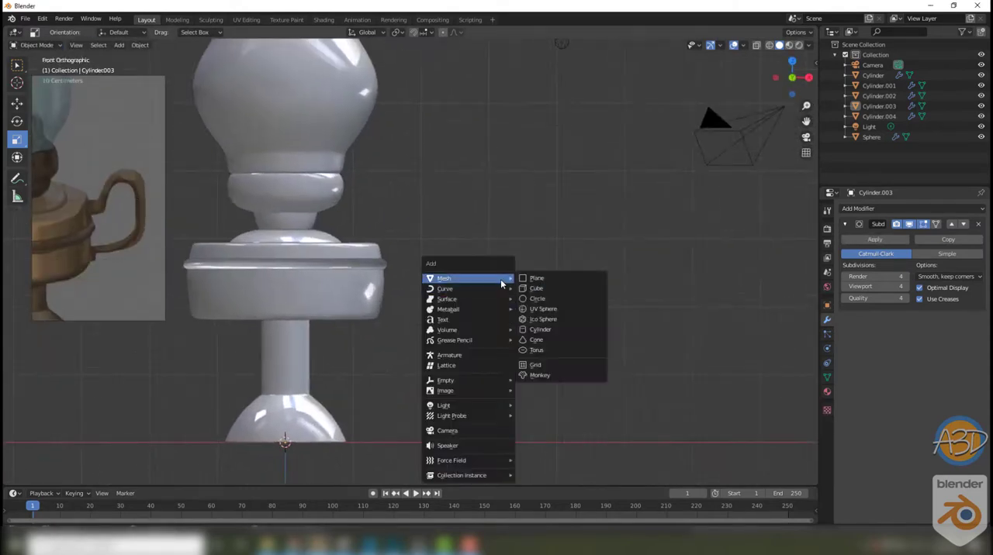
pyautogui.click(536, 291)
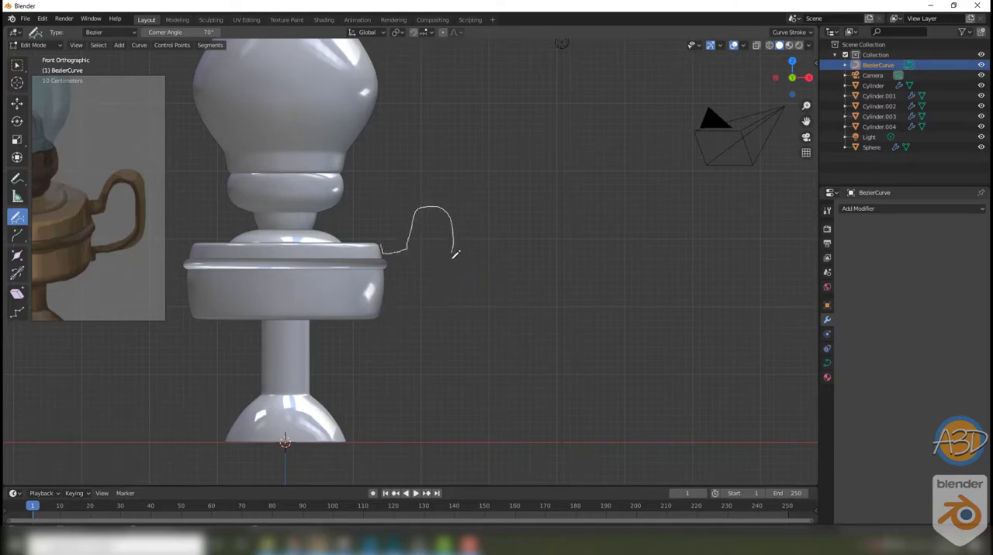
# Step: Select all control points of the handle curve and set their handle type to Vector
pyautogui.click(17, 65)
pyautogui.scroll(3, 434, 256)
pyautogui.keyDown('shift'); pyautogui.moveTo(435, 256); pyautogui.dragTo(519, 300, button='middle'); pyautogui.keyUp('shift')
pyautogui.moveTo(647, 172); pyautogui.dragTo(397, 439)
pyautogui.rightClick(512, 293)
pyautogui.moveTo(514, 294)
pyautogui.click(554, 301)
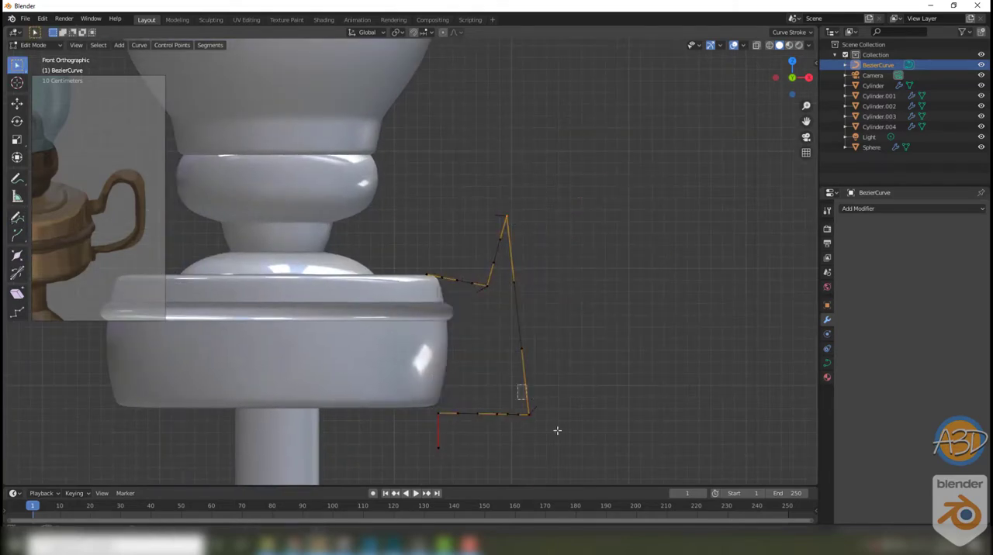
# Step: Subdivide the handle curve's outer side and move the new point up and outward to form the top arch
pyautogui.keyDown('shift'); pyautogui.moveTo(518, 385); pyautogui.dragTo(557, 430); pyautogui.keyUp('shift')
pyautogui.rightClick(540, 298)
pyautogui.click(524, 204)
pyautogui.moveTo(540, 294); pyautogui.dragTo(598, 181)
# Step: Set all the handle curve's points to Automatic handles and nudge the arch's inner point up toward the lamp
pyautogui.moveTo(707, 175); pyautogui.dragTo(388, 454)
pyautogui.rightClick(531, 288)
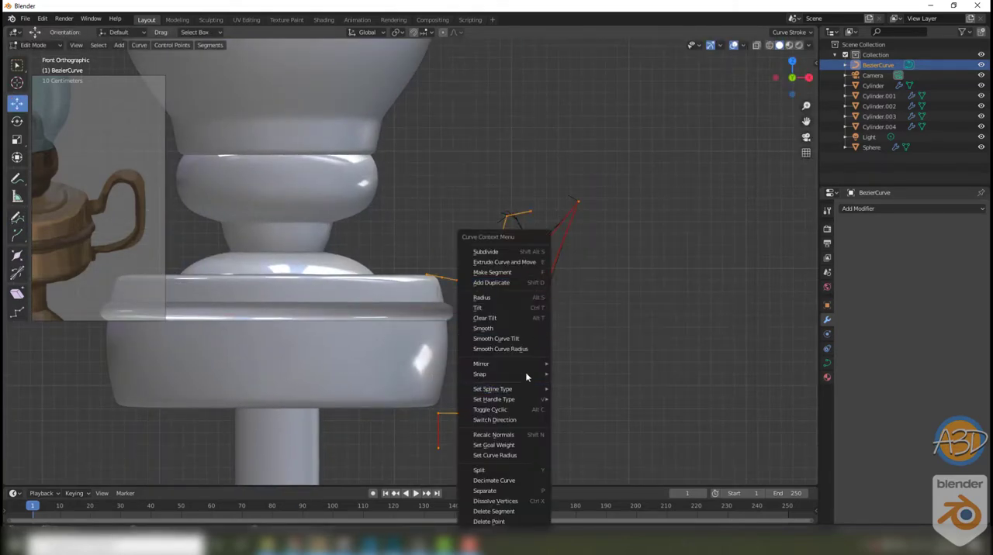
pyautogui.moveTo(525, 403)
pyautogui.click(564, 401)
pyautogui.rightClick(532, 326)
pyautogui.click(506, 214)
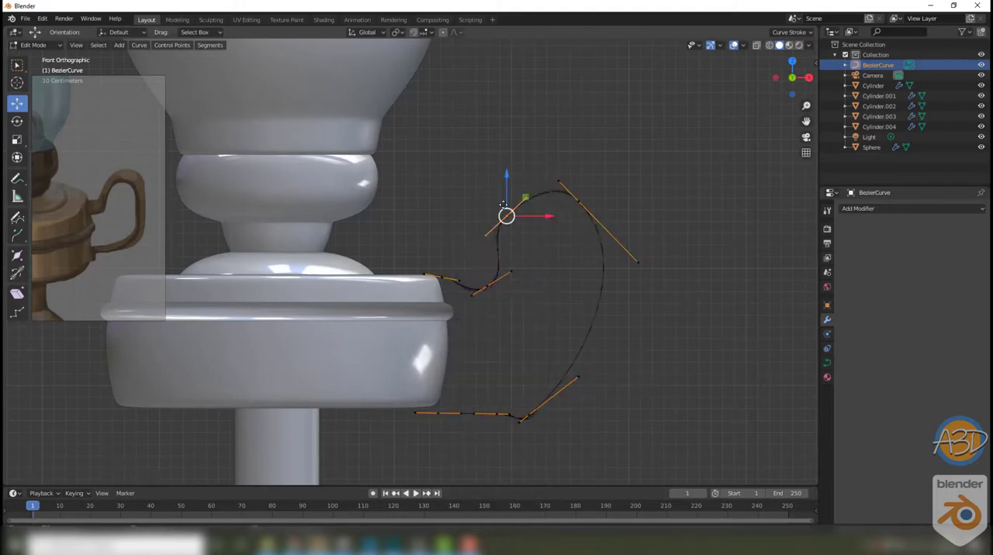
pyautogui.moveTo(506, 215); pyautogui.dragTo(498, 205)
# Step: Set the handle type of the inner corner point below the arch to Vector
pyautogui.click(486, 286)
pyautogui.rightClick(484, 288)
pyautogui.scroll(3, 533, 302)
pyautogui.rightClick(533, 303)
pyautogui.moveTo(535, 303)
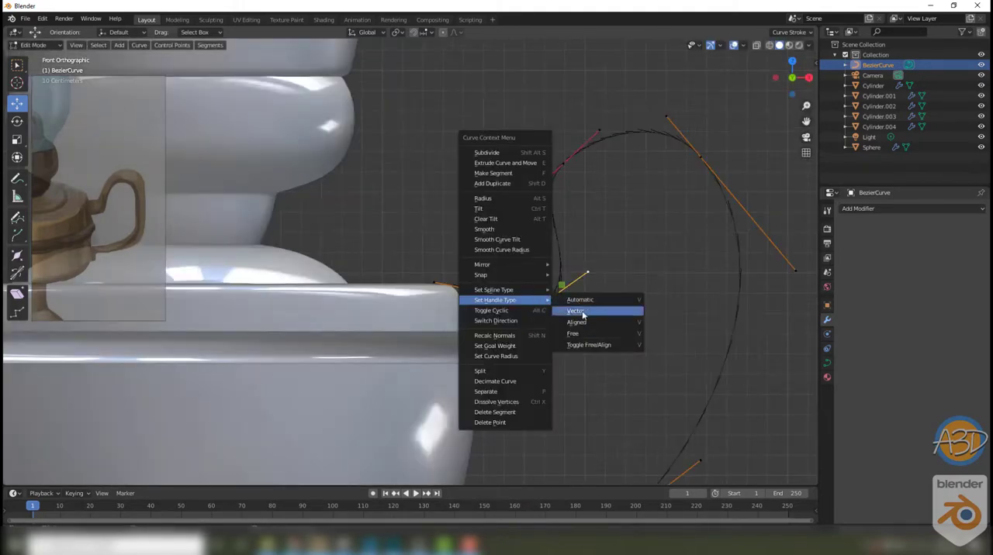
pyautogui.click(582, 313)
# Step: Move the curve's upper start point onto the reservoir's edge and reposition the inner corner point and its handles
pyautogui.moveTo(541, 304); pyautogui.dragTo(527, 300)
pyautogui.moveTo(459, 321); pyautogui.dragTo(447, 277)
pyautogui.moveTo(469, 304)
pyautogui.mouseDown()
pyautogui.moveTo(485, 325)
pyautogui.moveTo(464, 301)
pyautogui.mouseUp()
pyautogui.moveTo(505, 276); pyautogui.dragTo(534, 315)
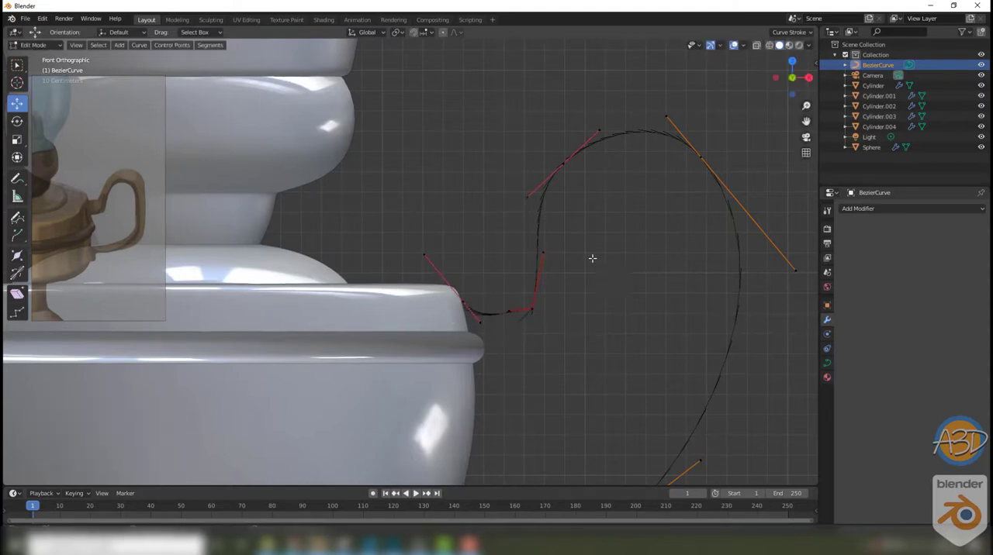
# Step: Reposition the inner and outer points of the handle's top arch, and pull the outer point's lower handle steeply downward
pyautogui.scroll(-2, 591, 258)
pyautogui.moveTo(524, 156); pyautogui.dragTo(555, 185)
pyautogui.moveTo(558, 151); pyautogui.dragTo(567, 149)
pyautogui.moveTo(595, 162); pyautogui.dragTo(632, 209)
pyautogui.moveTo(629, 171); pyautogui.dragTo(645, 177)
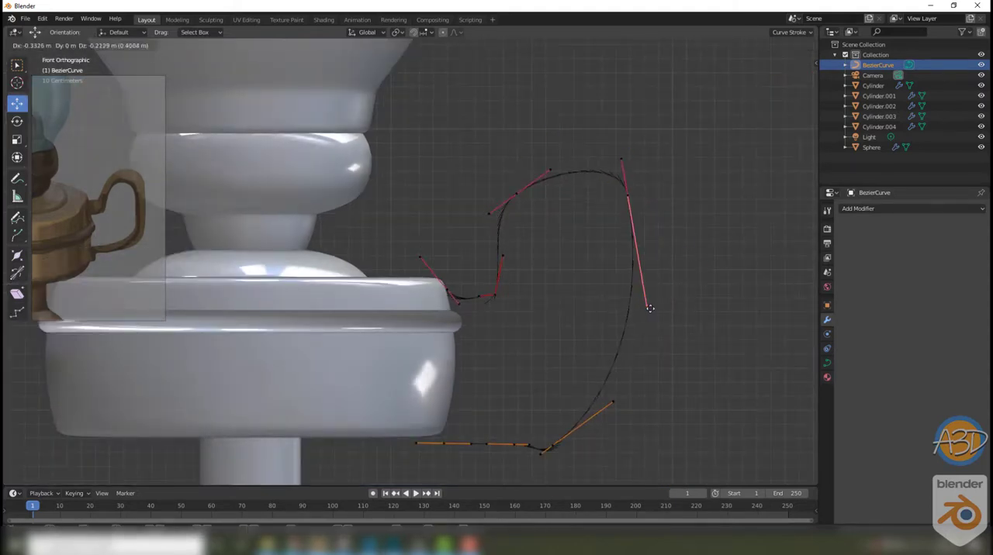
pyautogui.moveTo(650, 309); pyautogui.dragTo(649, 306)
# Step: Refine the arch's inner point and its handles, and level the curve segment leading to the inner corner
pyautogui.moveTo(508, 177); pyautogui.dragTo(529, 206)
pyautogui.moveTo(518, 195); pyautogui.dragTo(526, 203)
pyautogui.moveTo(542, 193); pyautogui.dragTo(578, 160)
pyautogui.moveTo(494, 296); pyautogui.dragTo(467, 305)
# Step: Raise the curve's bottom points and pull the lower outer bend farther from the lamp
pyautogui.moveTo(552, 446); pyautogui.dragTo(634, 359)
pyautogui.moveTo(522, 437); pyautogui.dragTo(447, 417)
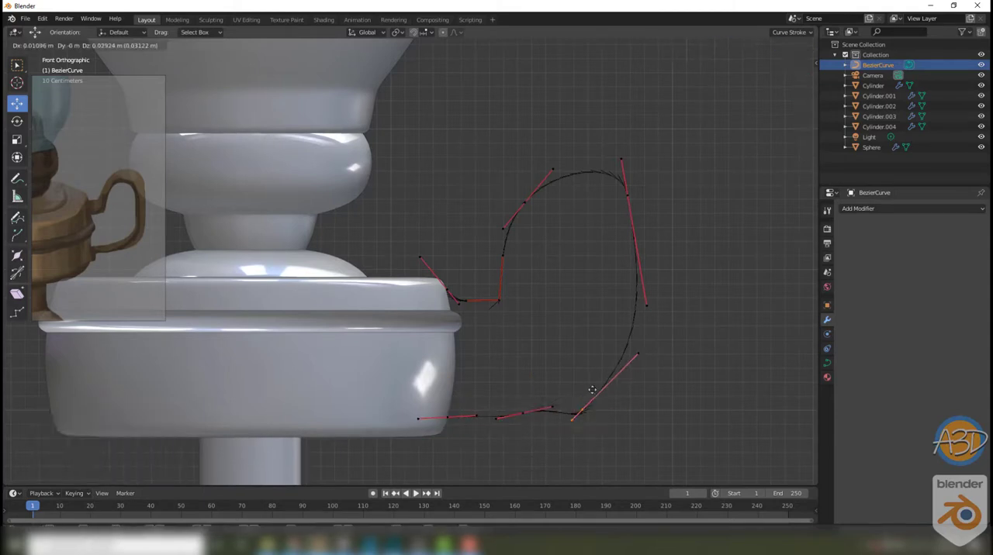
pyautogui.moveTo(592, 389); pyautogui.dragTo(654, 308)
pyautogui.moveTo(588, 376); pyautogui.dragTo(629, 341)
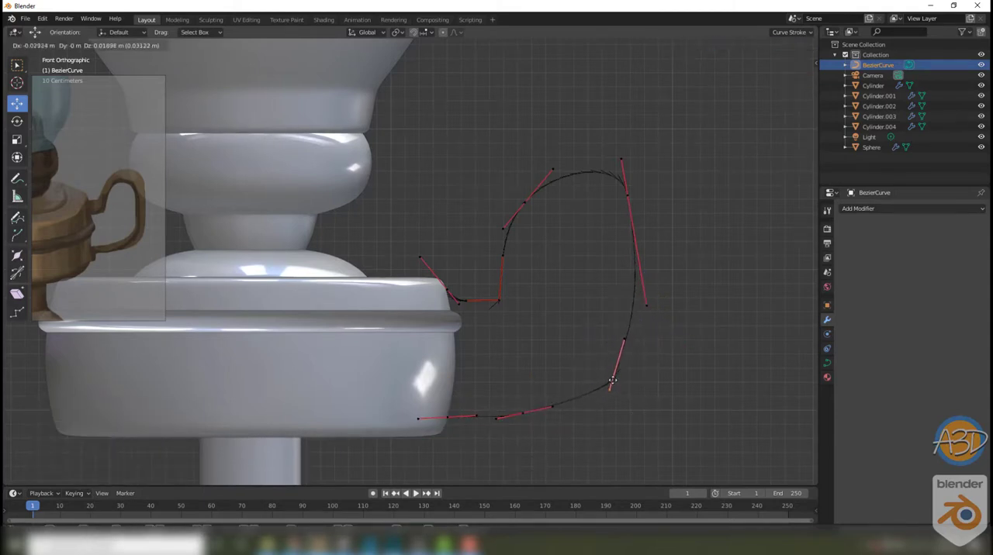
# Step: Straighten the curve's bottom run and outer side, and round the lower bend between them
pyautogui.moveTo(447, 417); pyautogui.dragTo(536, 406)
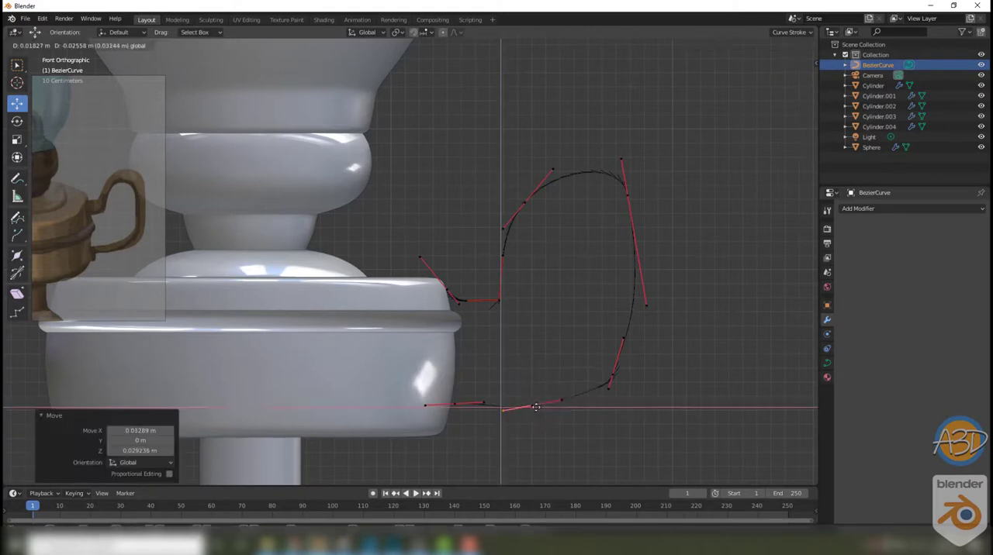
pyautogui.moveTo(597, 396); pyautogui.dragTo(601, 393)
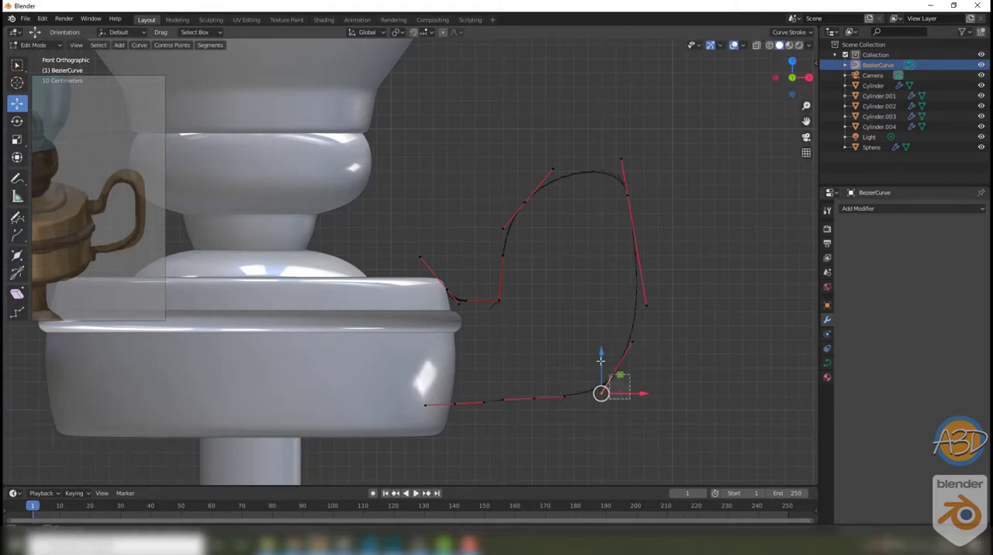
pyautogui.moveTo(645, 305); pyautogui.dragTo(629, 307)
pyautogui.moveTo(626, 344); pyautogui.dragTo(627, 343)
# Step: Extrude a new point from the curve's lower end down along the reservoir's wall
pyautogui.click(455, 407)
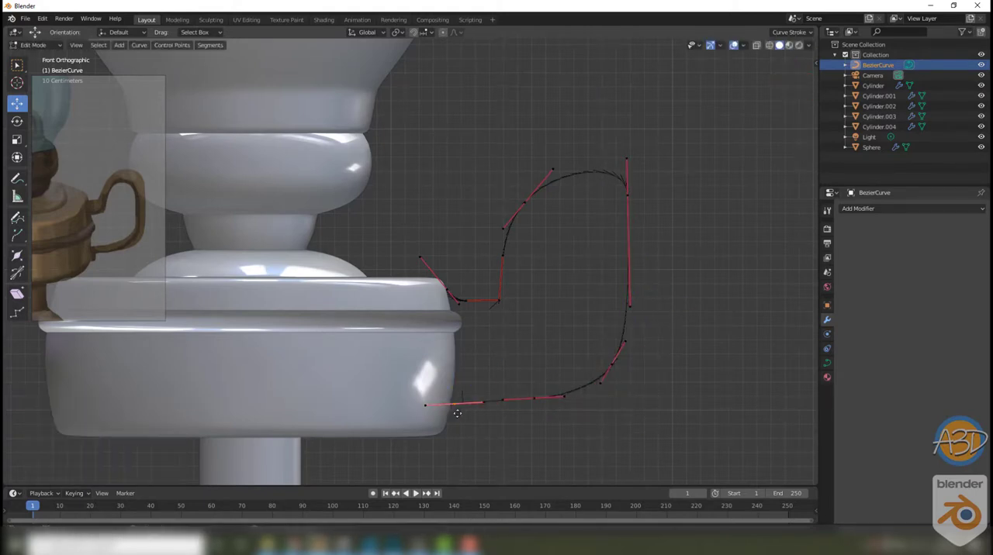
pyautogui.press('e')
pyautogui.click(448, 434)
pyautogui.moveTo(448, 435); pyautogui.dragTo(448, 445)
# Step: Set the points of the extruded lower end segment to Automatic handles
pyautogui.rightClick(450, 422)
pyautogui.click(501, 411)
pyautogui.rightClick(452, 423)
pyautogui.moveTo(462, 400)
pyautogui.click(501, 401)
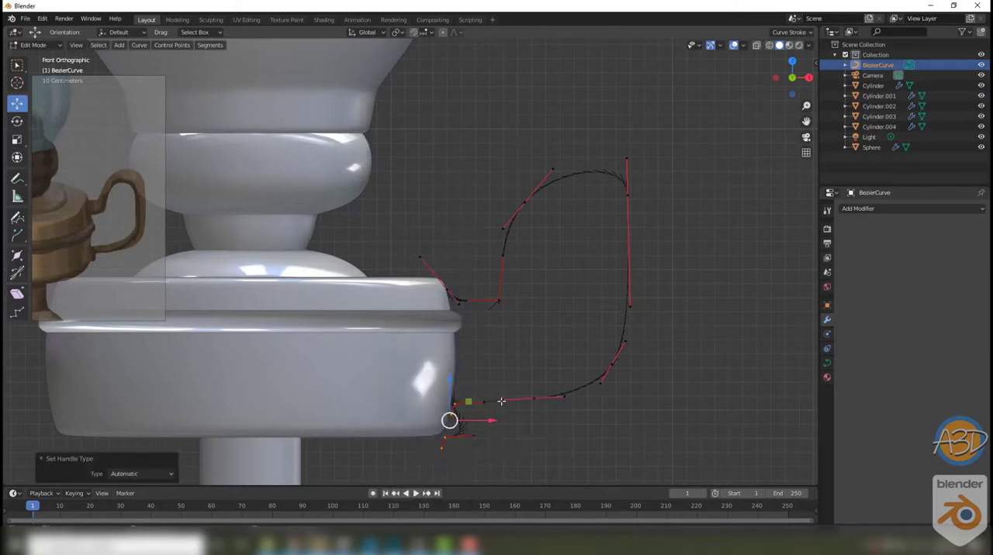
pyautogui.rightClick(456, 421)
pyautogui.click(503, 400)
# Step: Set the handle type of the point where the lower arm meets the reservoir to Vector
pyautogui.click(443, 451)
pyautogui.scroll(3, 470, 454)
pyautogui.keyDown('shift'); pyautogui.moveTo(472, 465); pyautogui.dragTo(462, 321, button='middle'); pyautogui.keyUp('shift')
pyautogui.click(472, 340)
pyautogui.rightClick(473, 336)
pyautogui.click(522, 334)
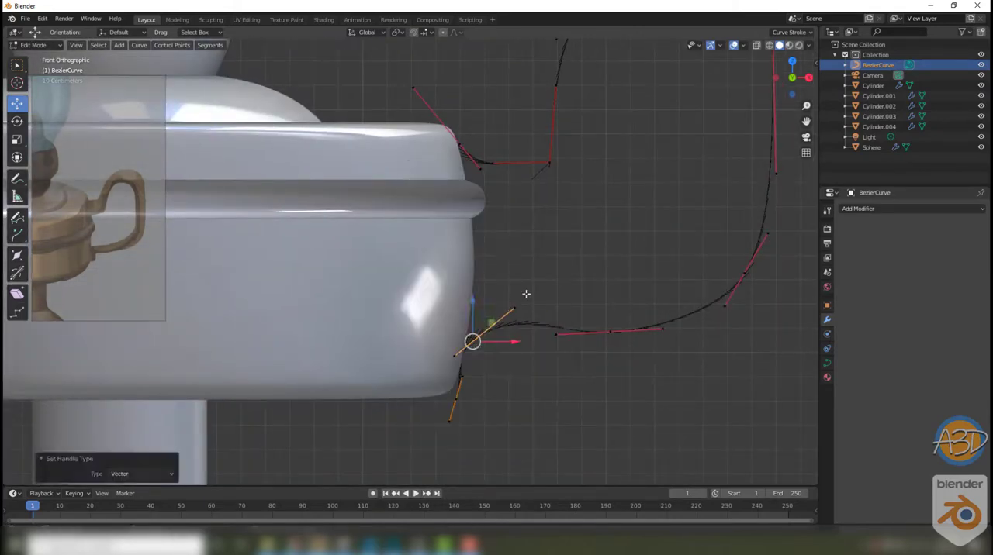
pyautogui.rightClick(490, 330)
pyautogui.click(537, 318)
# Step: Position the lower junction point, its handles and the end point so the curve follows the reservoir's wall
pyautogui.click(512, 319)
pyautogui.moveTo(465, 333); pyautogui.dragTo(466, 334)
pyautogui.moveTo(518, 338); pyautogui.dragTo(533, 334)
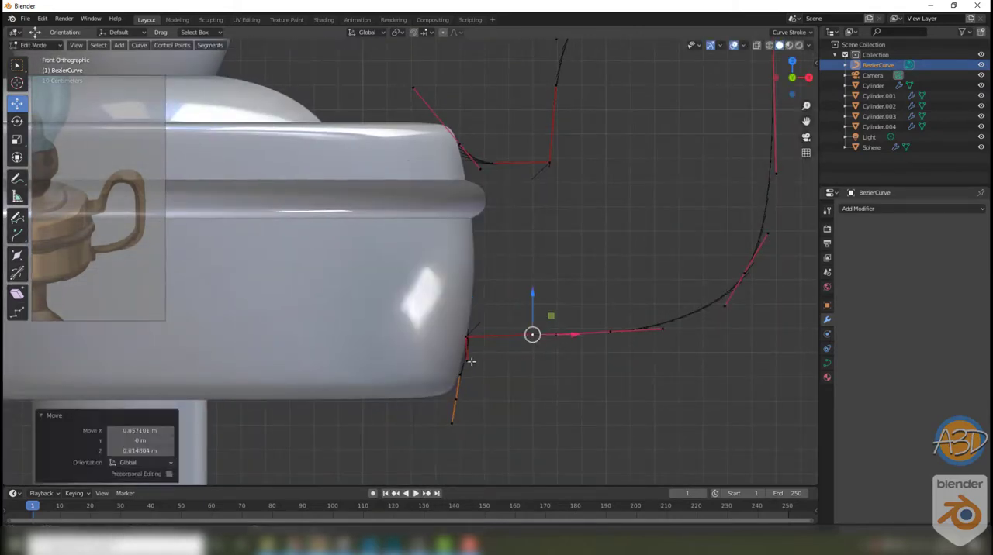
pyautogui.click(468, 362)
pyautogui.click(456, 400)
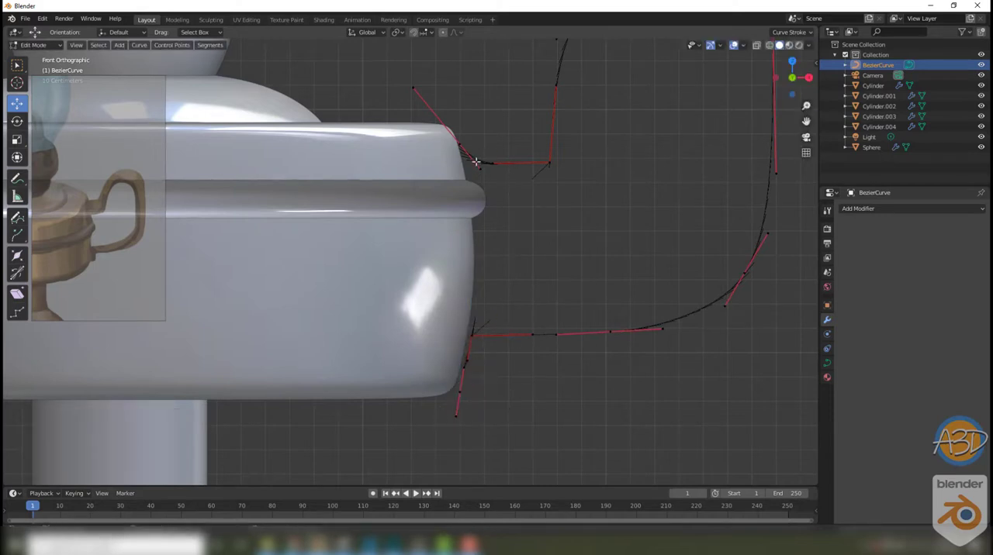
pyautogui.moveTo(470, 174); pyautogui.dragTo(471, 176)
pyautogui.press('Tab')
# Step: Inspect the finished handle curve in perspective and hide the lamp's foot
pyautogui.scroll(-4, 497, 201)
pyautogui.moveTo(504, 194); pyautogui.dragTo(554, 203, button='middle')
pyautogui.click(827, 305)
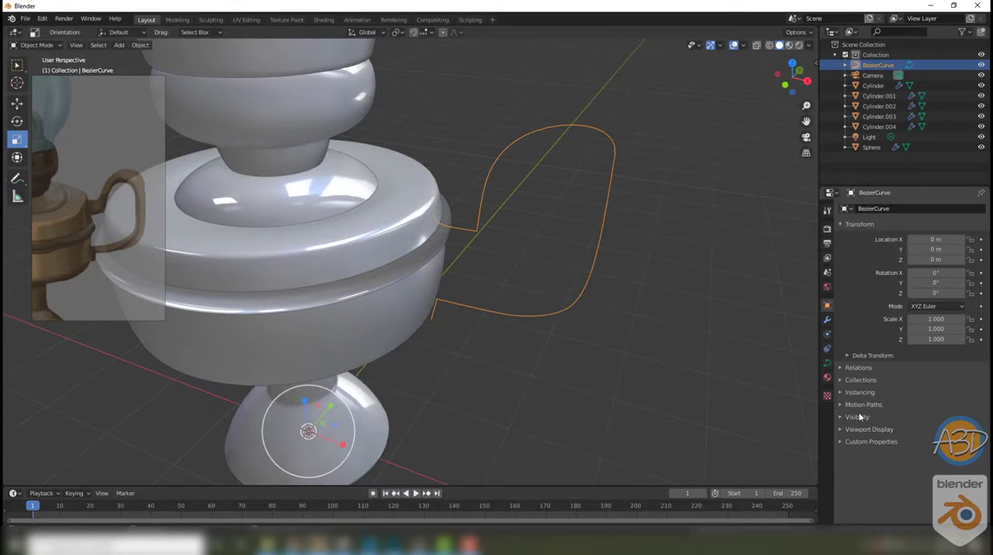
pyautogui.moveTo(545, 314); pyautogui.dragTo(599, 262, button='middle')
pyautogui.click(599, 262)
pyautogui.click(303, 350)
pyautogui.press('h')
# Step: Add a Bezier circle at the world origin
pyautogui.click(119, 45)
pyautogui.moveTo(161, 62)
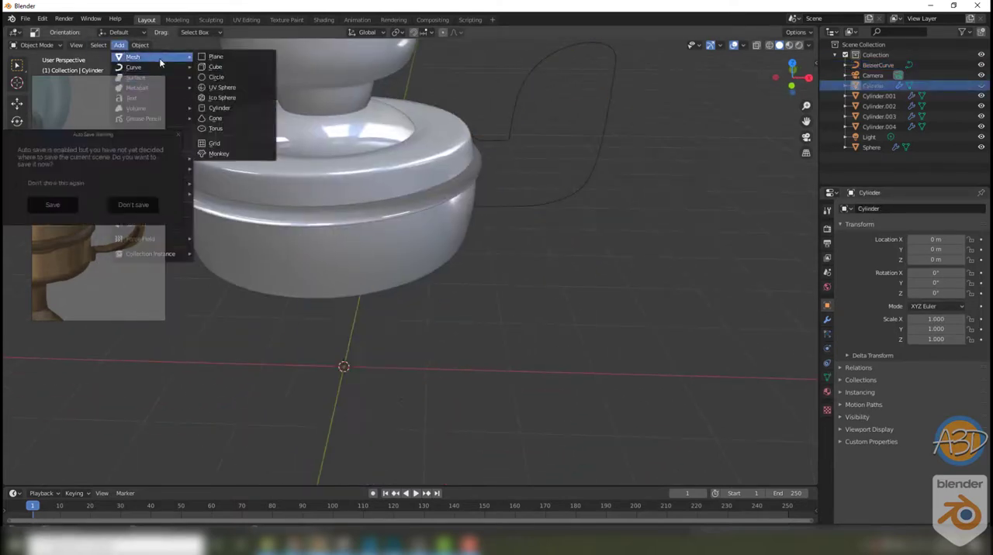
pyautogui.click(226, 79)
# Step: Edit the Bezier circle and set the handle type of all its points to Vector, giving a four-cornered profile
pyautogui.moveTo(359, 374); pyautogui.dragTo(388, 403, button='middle')
pyautogui.press('Tab')
pyautogui.rightClick(428, 389)
pyautogui.moveTo(446, 395)
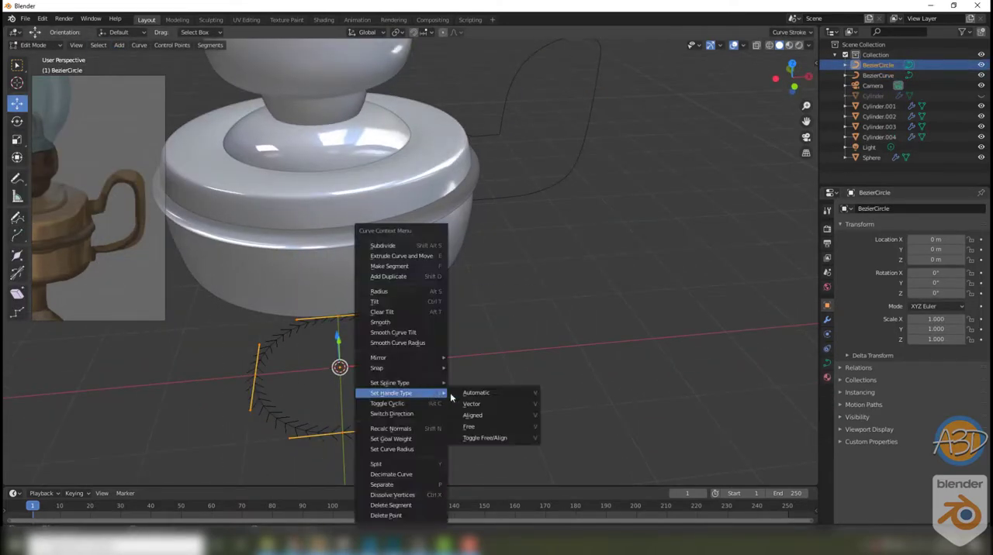
pyautogui.click(470, 405)
pyautogui.moveTo(469, 404); pyautogui.dragTo(401, 371, button='middle')
pyautogui.moveTo(248, 306); pyautogui.dragTo(458, 443)
pyautogui.press('e')
pyautogui.click(398, 381)
pyautogui.hotkey('ctrl', 'z')
# Step: Rotate the four-cornered profile square to the axes and scale it by 0.663 along Y
pyautogui.click(17, 121)
pyautogui.moveTo(369, 387); pyautogui.dragTo(423, 376)
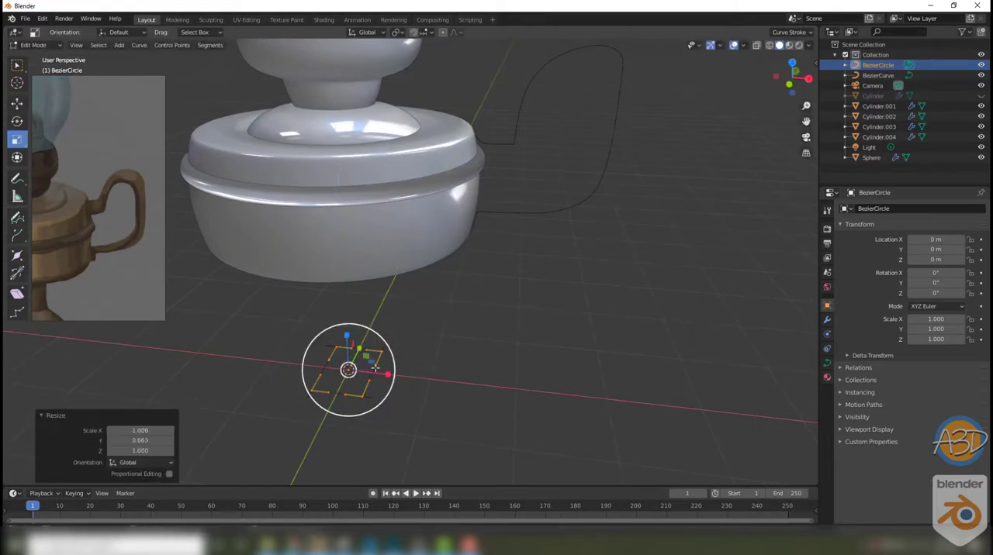
pyautogui.press('Tab')
# Step: Give the handle curve a bevel depth of 0.09 m and use BezierCircle as its bevel object
pyautogui.click(562, 217)
pyautogui.click(827, 363)
pyautogui.click(846, 388)
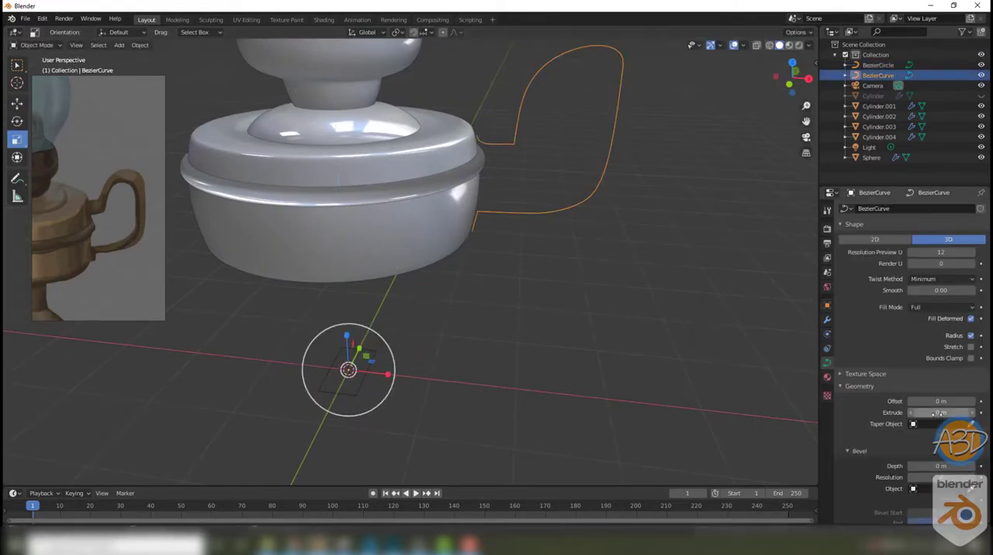
pyautogui.scroll(-2, 937, 419)
pyautogui.moveTo(937, 425); pyautogui.dragTo(946, 425)
# Step: Scale the Bezier circle profile down to slim the handle, and scale it by 0.763 along Y
pyautogui.click(360, 375)
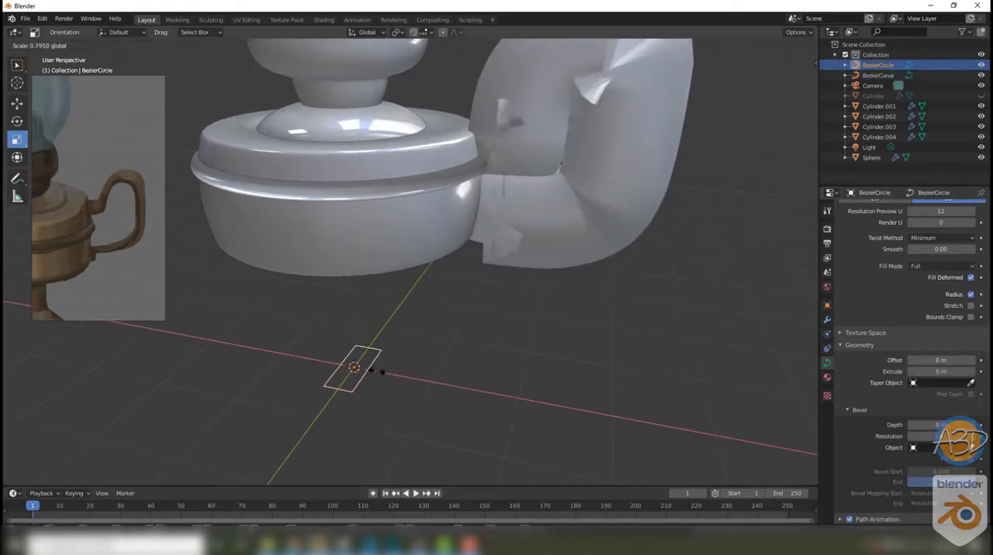
pyautogui.click(365, 351)
pyautogui.press('s')
pyautogui.press('y')
pyautogui.click(380, 376)
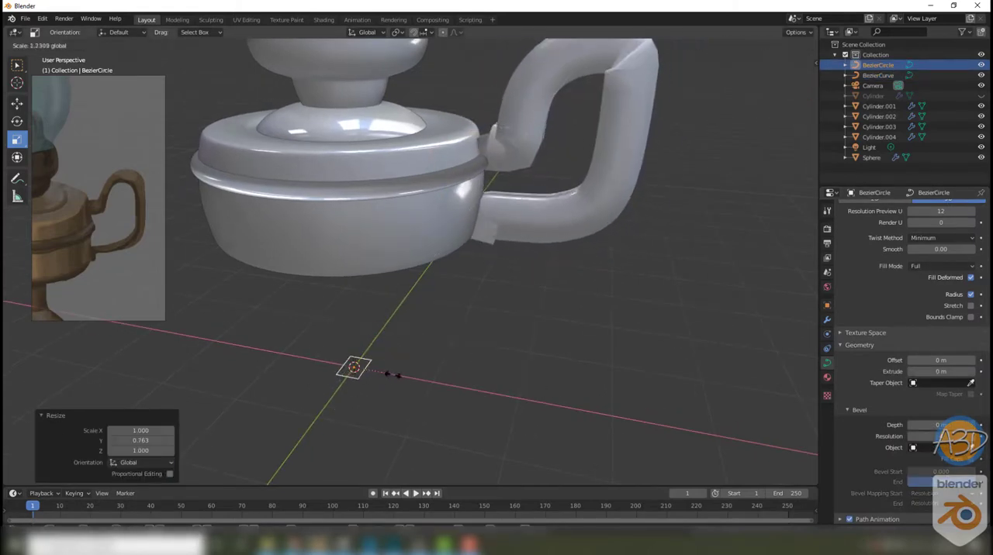
# Step: Adjust the profile's overall size and scale it by 0.299 along X to make the handle thinner
pyautogui.moveTo(393, 376); pyautogui.dragTo(465, 390)
pyautogui.moveTo(372, 349); pyautogui.dragTo(357, 364)
pyautogui.moveTo(546, 299); pyautogui.dragTo(522, 323, button='middle')
pyautogui.moveTo(404, 318); pyautogui.dragTo(385, 308)
pyautogui.scroll(-4, 442, 341)
pyautogui.moveTo(452, 360); pyautogui.dragTo(465, 321, button='middle')
pyautogui.scroll(3, 466, 310)
pyautogui.moveTo(467, 263); pyautogui.dragTo(543, 326, button='middle')
pyautogui.scroll(-2, 916, 419)
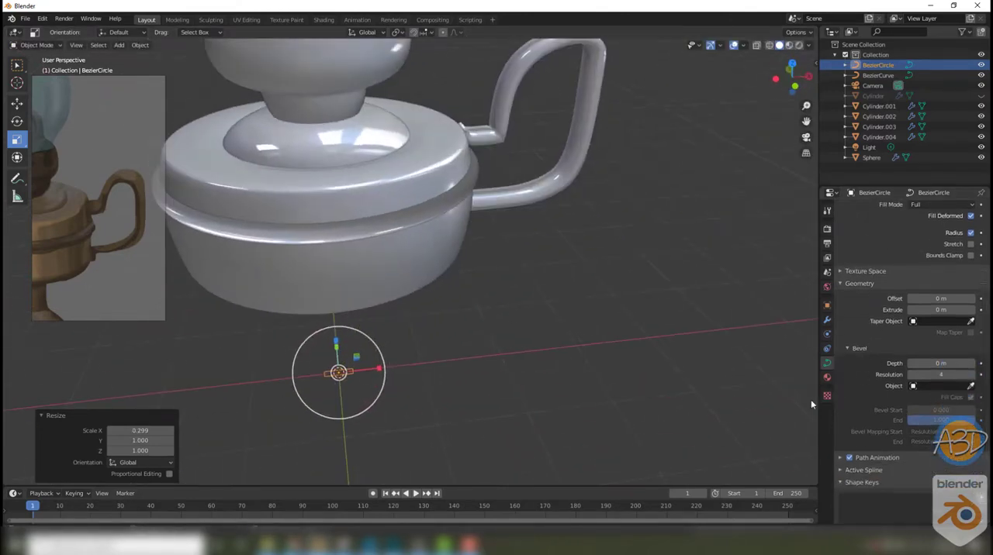
pyautogui.click(525, 354)
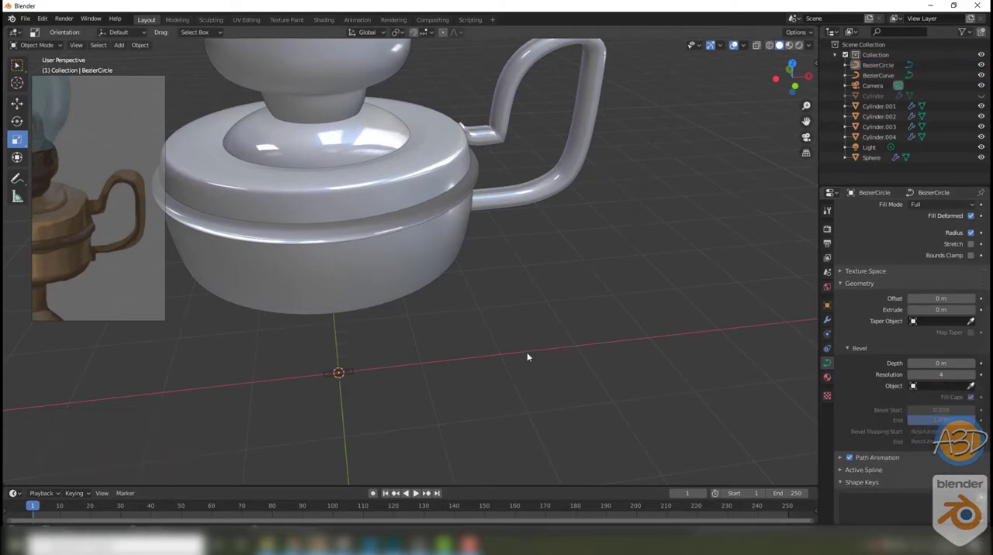
# Step: Convert the beveled handle curve to a mesh
pyautogui.moveTo(525, 354); pyautogui.dragTo(542, 214, button='middle')
pyautogui.click(474, 309)
pyautogui.press('Tab')
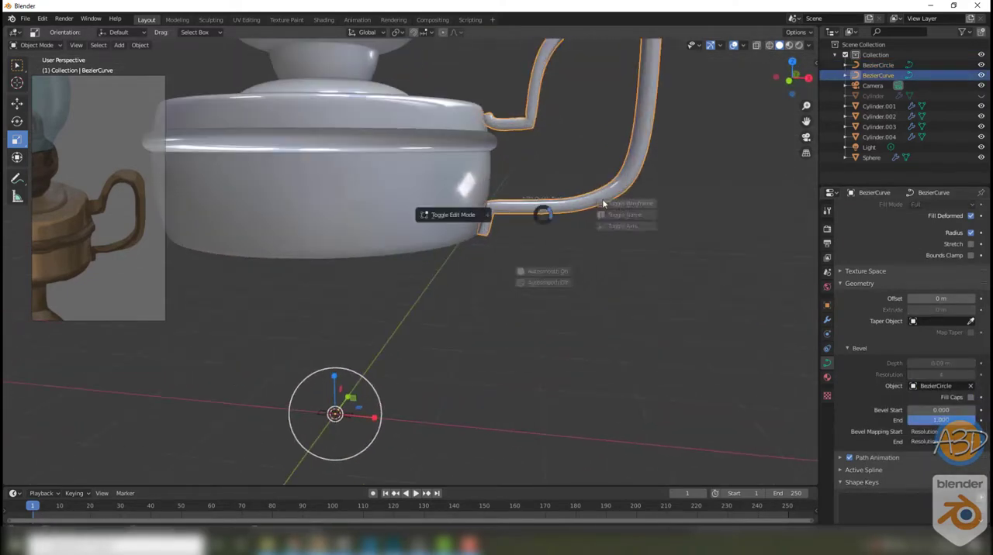
pyautogui.rightClick(543, 283)
pyautogui.scroll(3, 864, 257)
pyautogui.rightClick(585, 210)
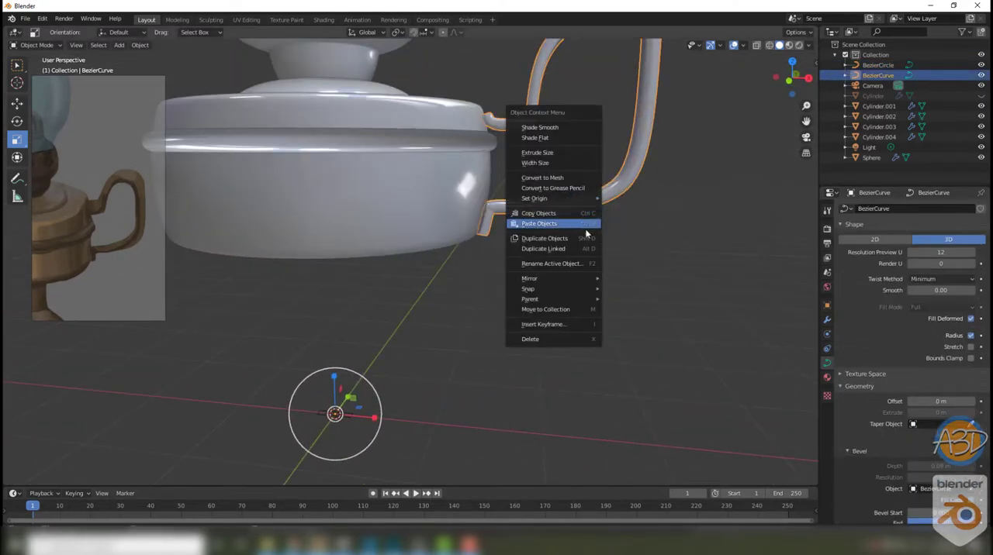
pyautogui.click(584, 178)
# Step: Dissolve the dense edge rings in the short end piece of the handle's lower arm beside the reservoir
pyautogui.moveTo(607, 270); pyautogui.dragTo(626, 228, button='middle')
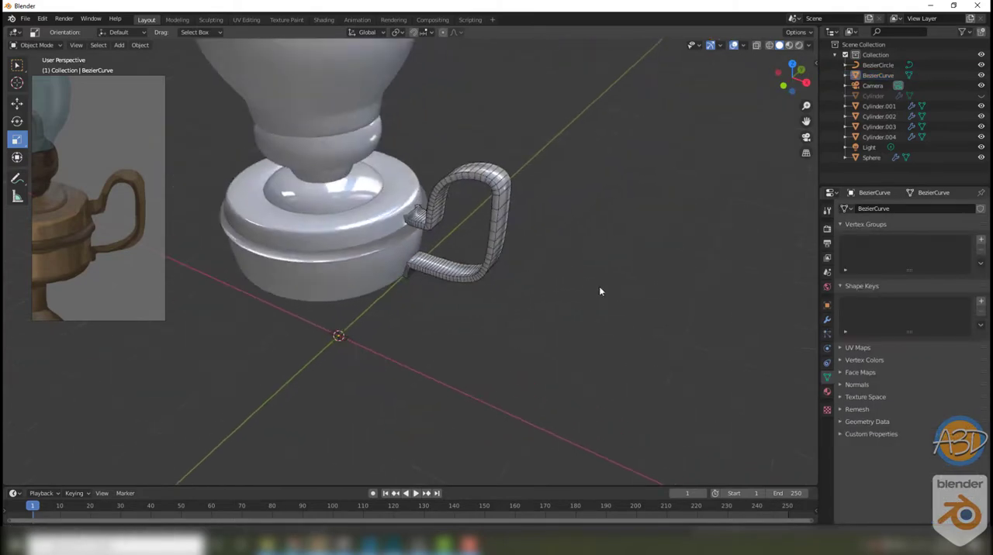
pyautogui.scroll(5, 599, 286)
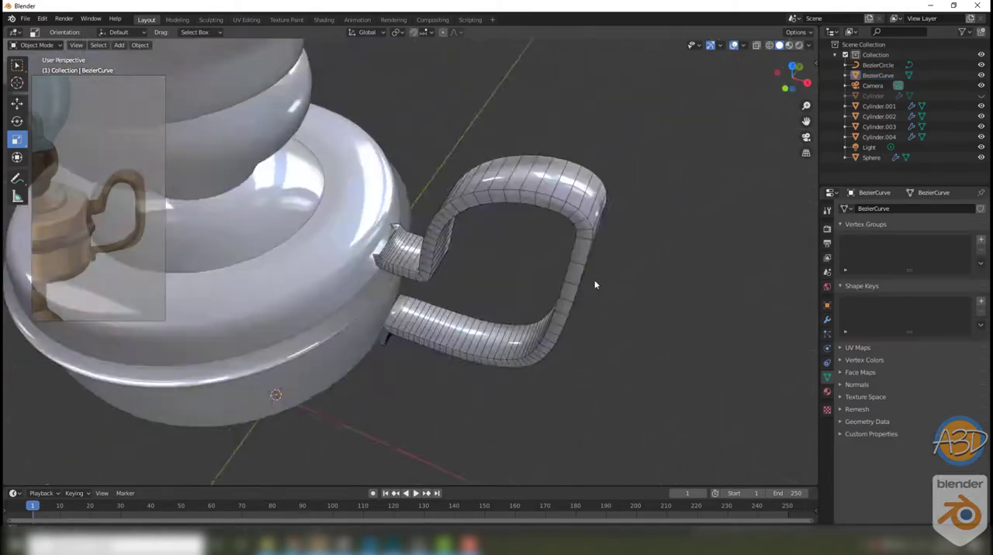
pyautogui.press('Tab')
pyautogui.moveTo(427, 256); pyautogui.dragTo(423, 183, button='middle')
pyautogui.keyDown('alt'); pyautogui.click(414, 257); pyautogui.keyUp('alt')
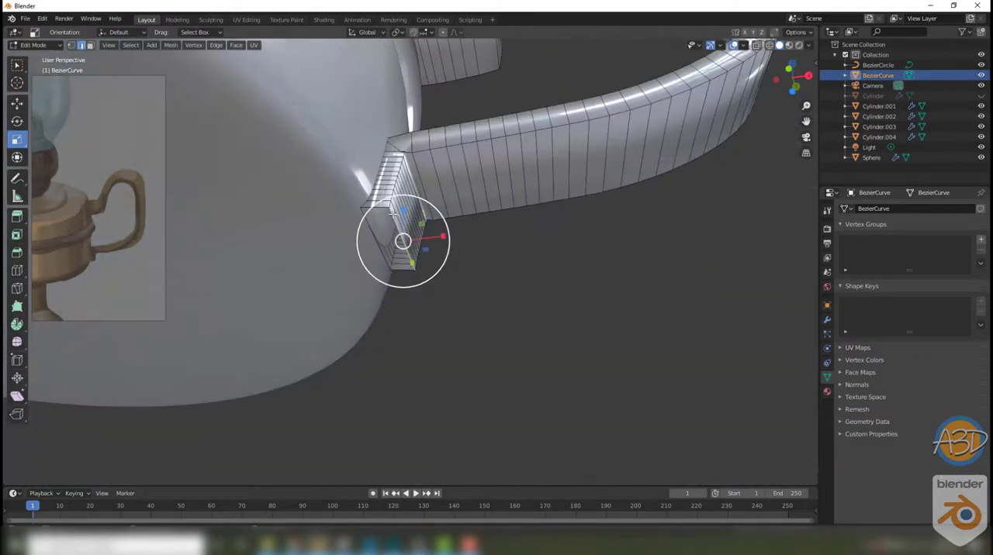
pyautogui.rightClick(417, 256)
pyautogui.click(403, 461)
pyautogui.moveTo(439, 257); pyautogui.dragTo(431, 268, button='middle')
pyautogui.scroll(3, 431, 268)
pyautogui.keyDown('alt'); pyautogui.click(357, 268); pyautogui.keyUp('alt')
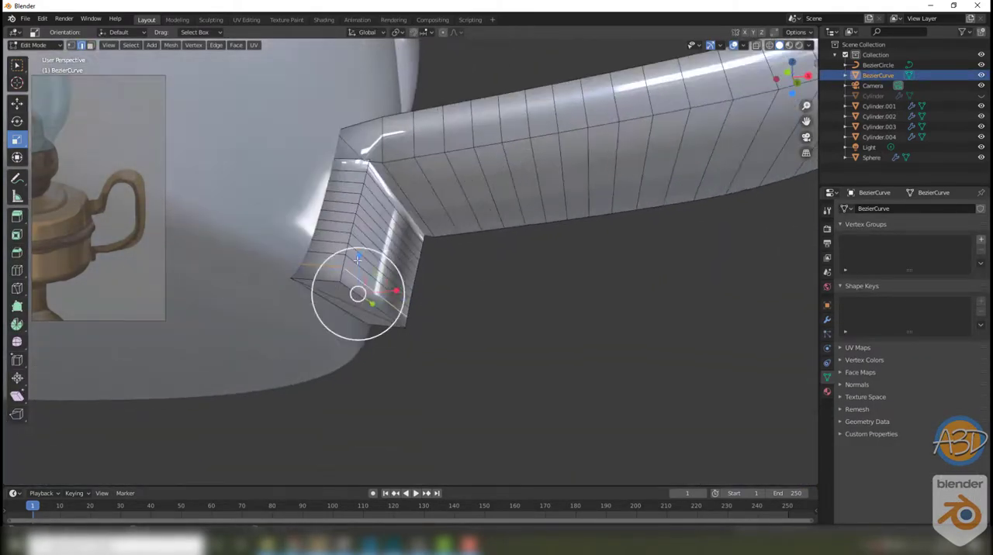
pyautogui.rightClick(359, 170)
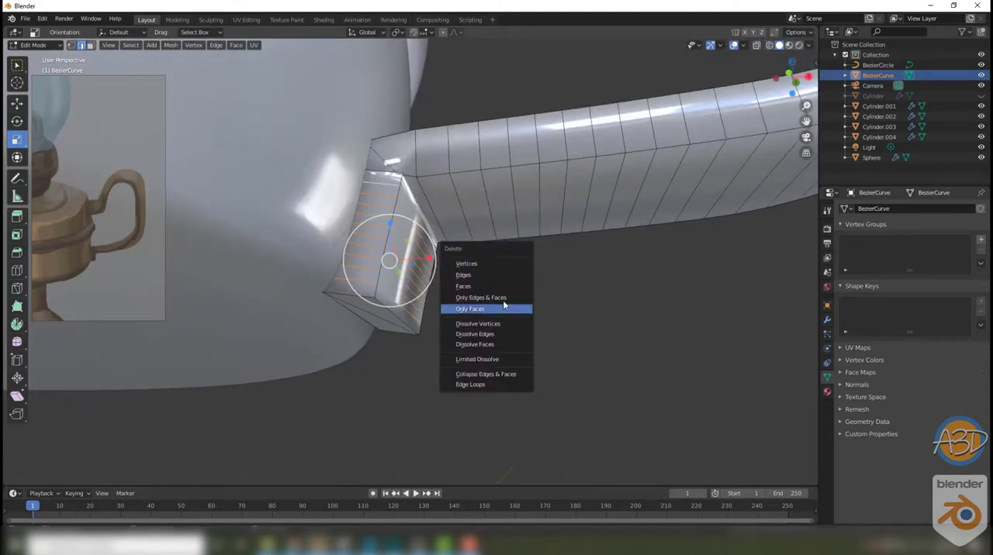
pyautogui.click(477, 336)
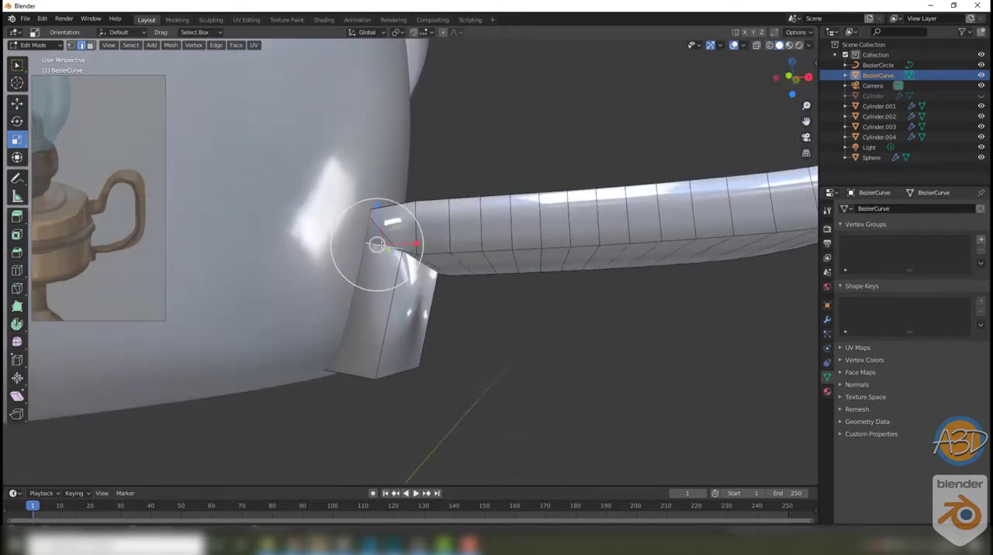
pyautogui.moveTo(376, 244); pyautogui.dragTo(410, 251)
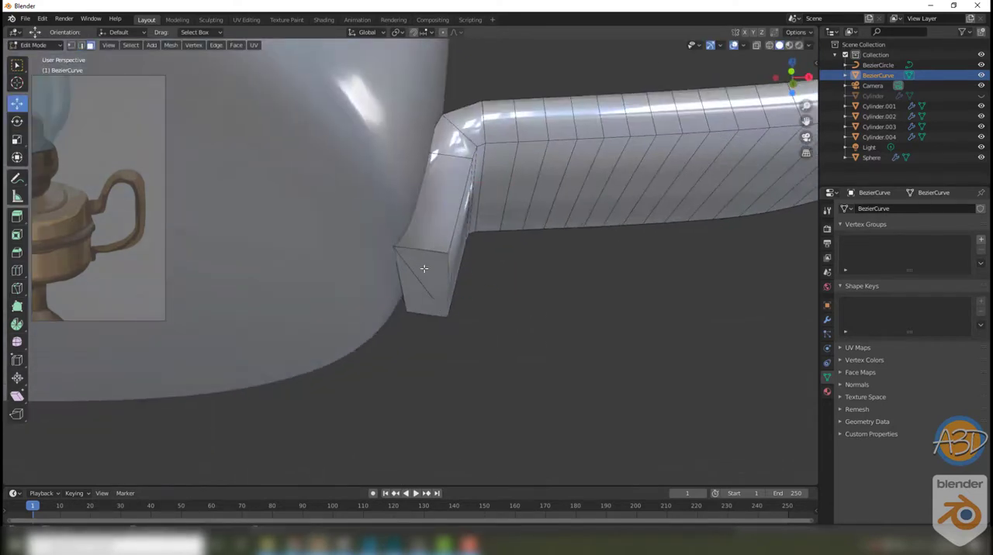
# Step: Merge the selected vertices at the end face of the handle's lower arm and clean up the adjoining edge
pyautogui.click(424, 268)
pyautogui.press('1')
pyautogui.press('m')
pyautogui.click(474, 182)
pyautogui.press('2')
pyautogui.keyDown('alt'); pyautogui.click(419, 251); pyautogui.keyUp('alt')
pyautogui.rightClick(419, 251)
pyautogui.click(411, 215)
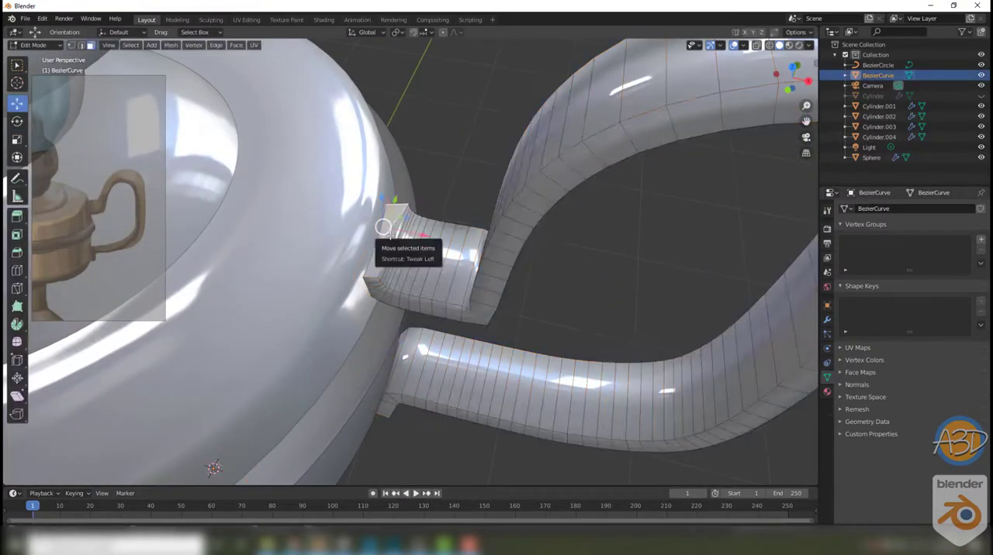
# Step: Add one centered loop cut running along the length of the handle mesh
pyautogui.hotkey('shift', 's')
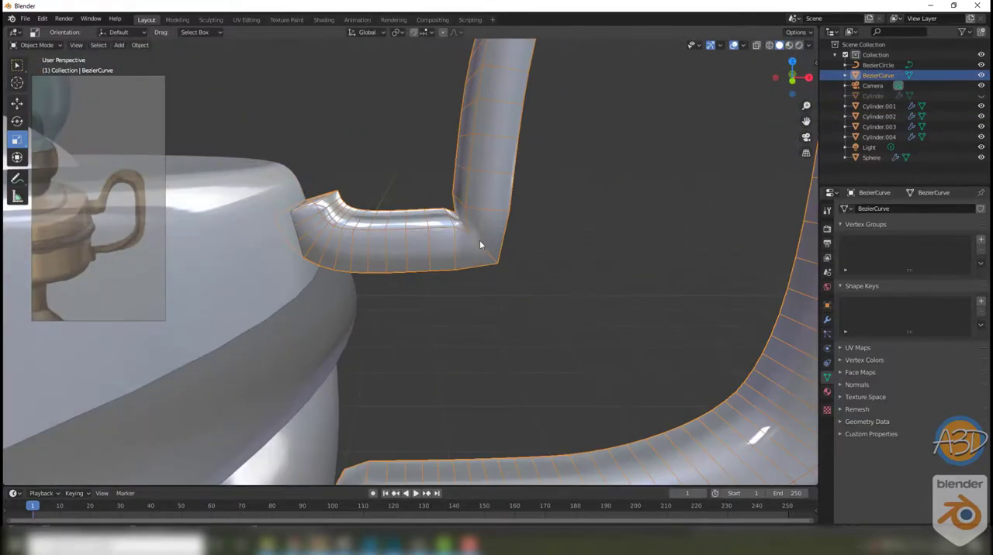
pyautogui.press('Tab')
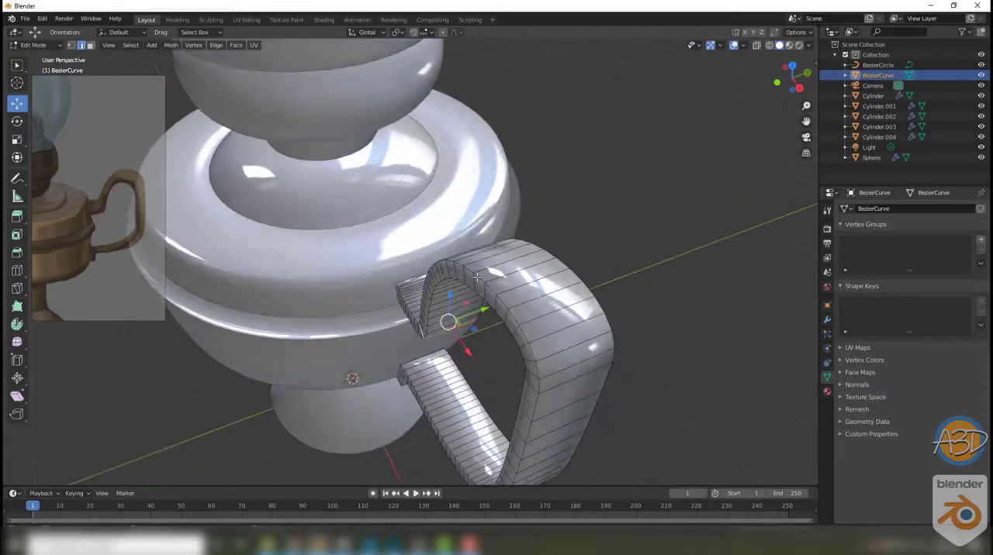
pyautogui.hotkey('ctrl', 'r')
pyautogui.click(516, 290)
pyautogui.moveTo(517, 291); pyautogui.dragTo(541, 276, button='middle')
pyautogui.press('w')
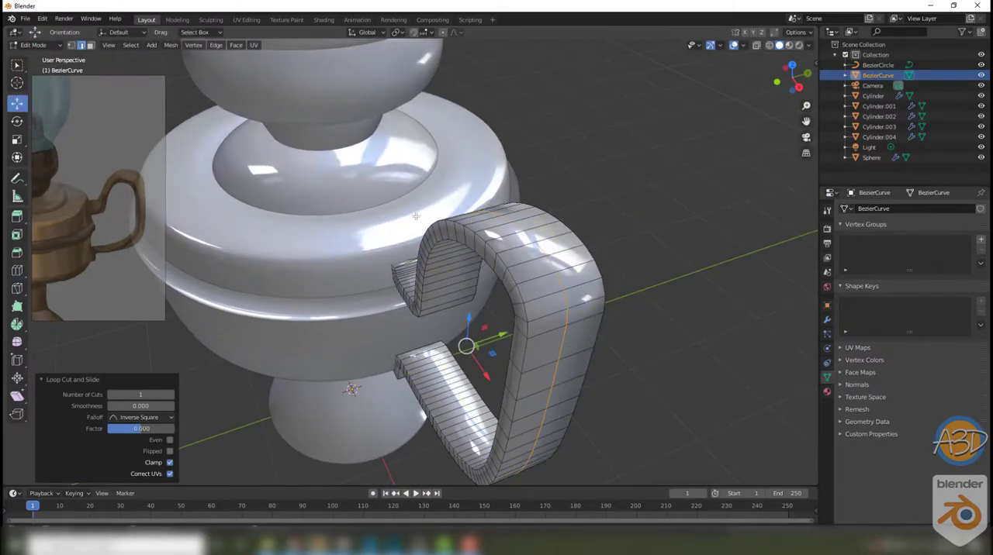
# Step: Set the transform orientation to Normal and move the new edge loop to round the handle's outer face
pyautogui.click(364, 32)
pyautogui.click(374, 82)
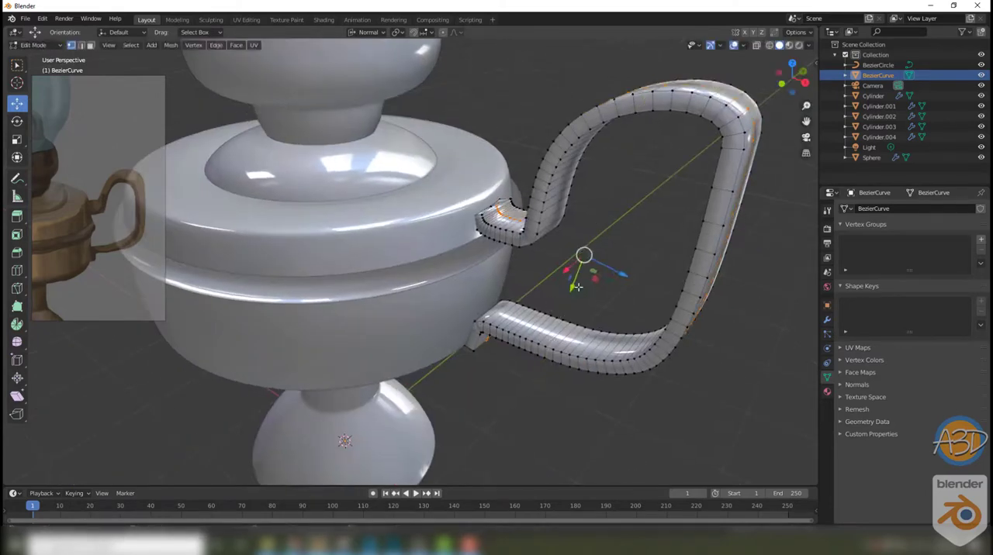
pyautogui.moveTo(543, 232); pyautogui.dragTo(519, 301, button='middle')
pyautogui.press('Tab')
pyautogui.scroll(-5, 499, 293)
pyautogui.scroll(-2, 500, 293)
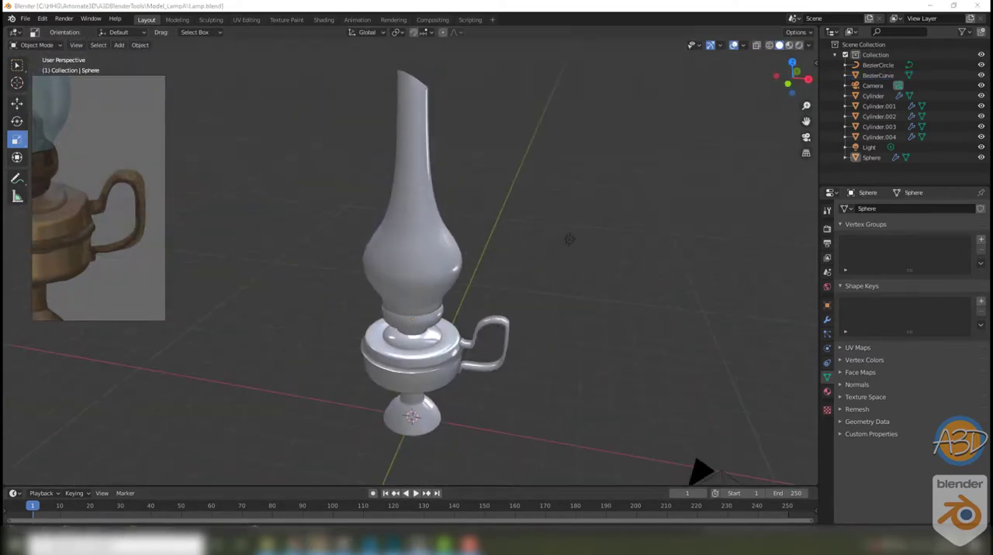
# Step: Adjust the viewport shading options and create a material named Glass on the lamp's chimney
pyautogui.click(425, 232)
pyautogui.click(808, 45)
pyautogui.click(753, 275)
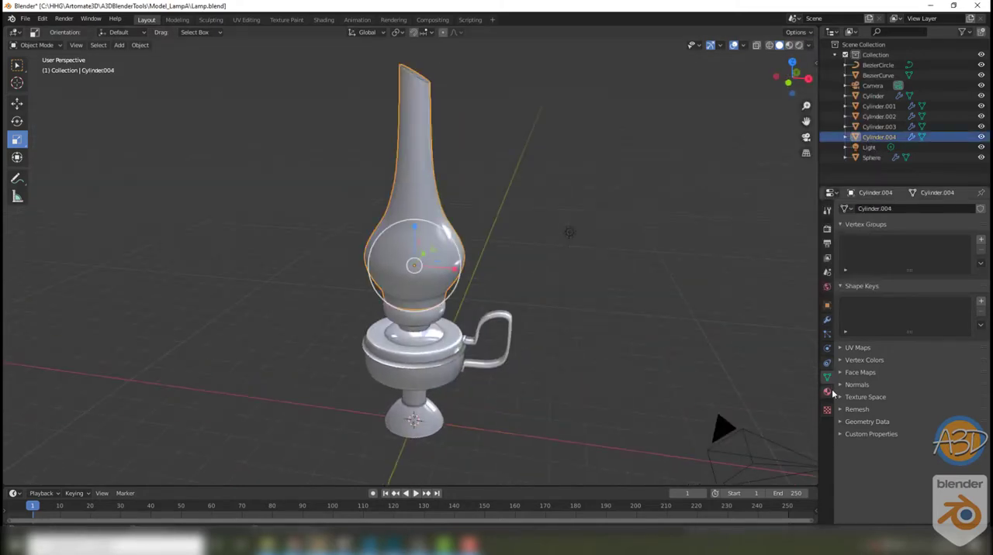
pyautogui.click(827, 392)
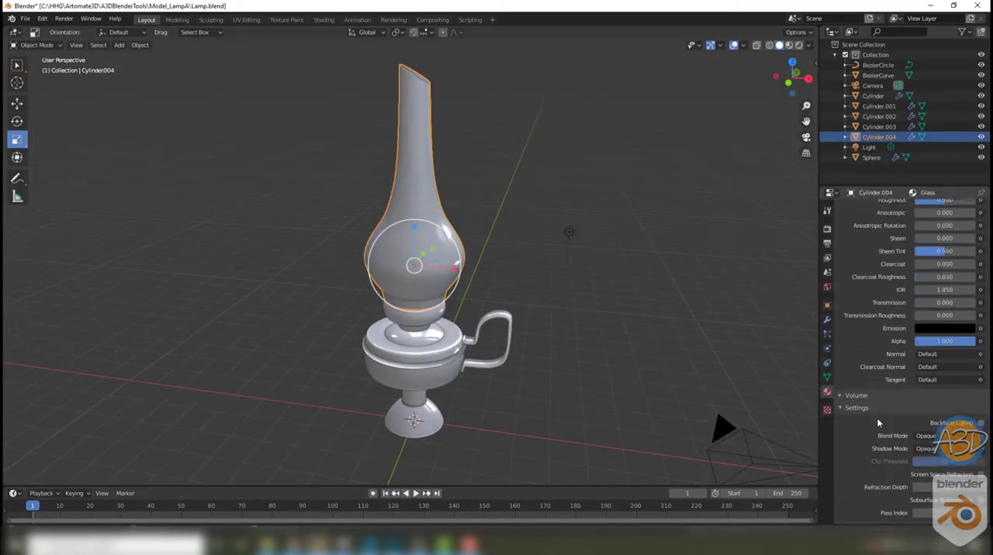
# Step: Make the Glass material's viewport display color a translucent light blue with an alpha of about 0.436
pyautogui.scroll(-1, 912, 357)
pyautogui.click(944, 480)
pyautogui.moveTo(962, 465); pyautogui.dragTo(943, 464)
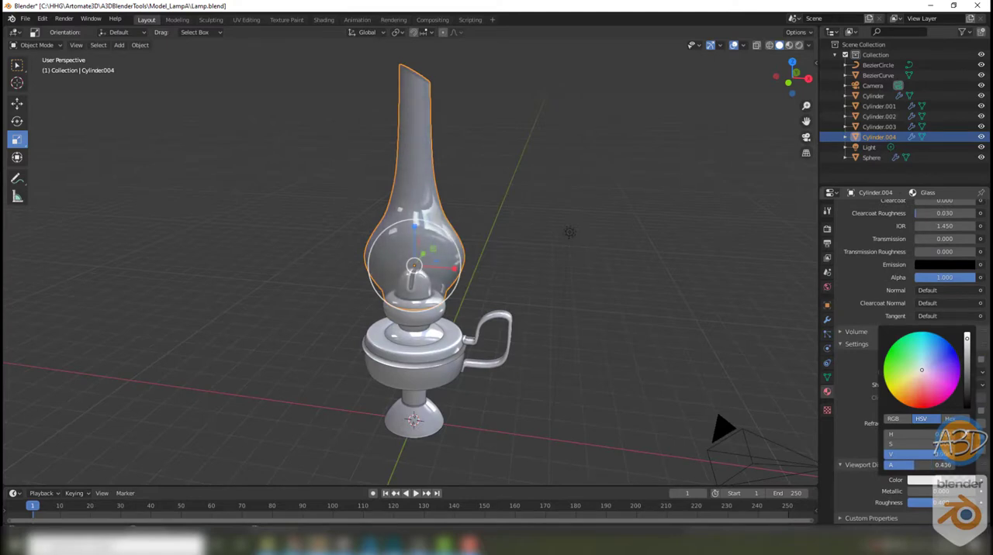
pyautogui.moveTo(942, 365); pyautogui.dragTo(926, 368)
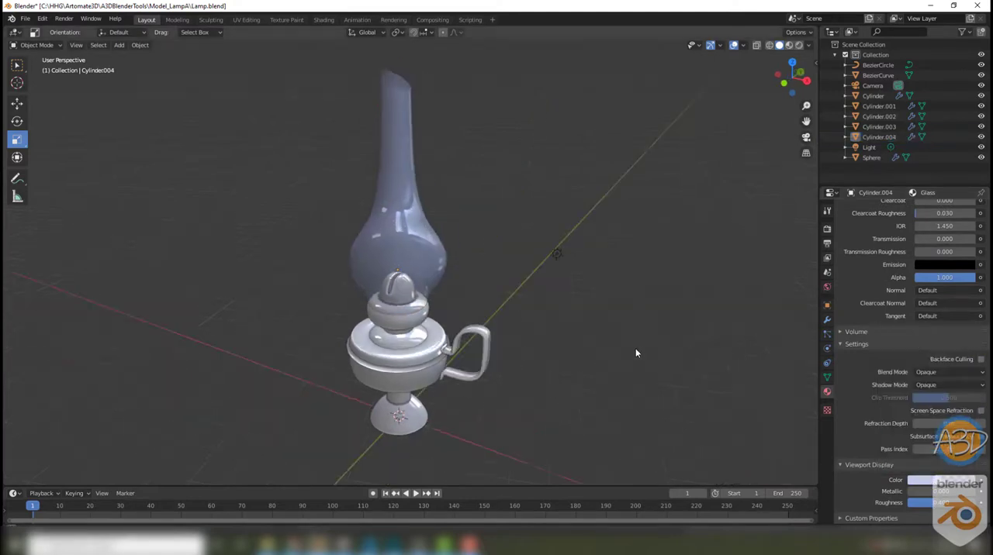
pyautogui.moveTo(635, 348); pyautogui.dragTo(547, 379, button='middle')
pyautogui.moveTo(547, 380); pyautogui.dragTo(536, 390, button='middle')
pyautogui.click(936, 480)
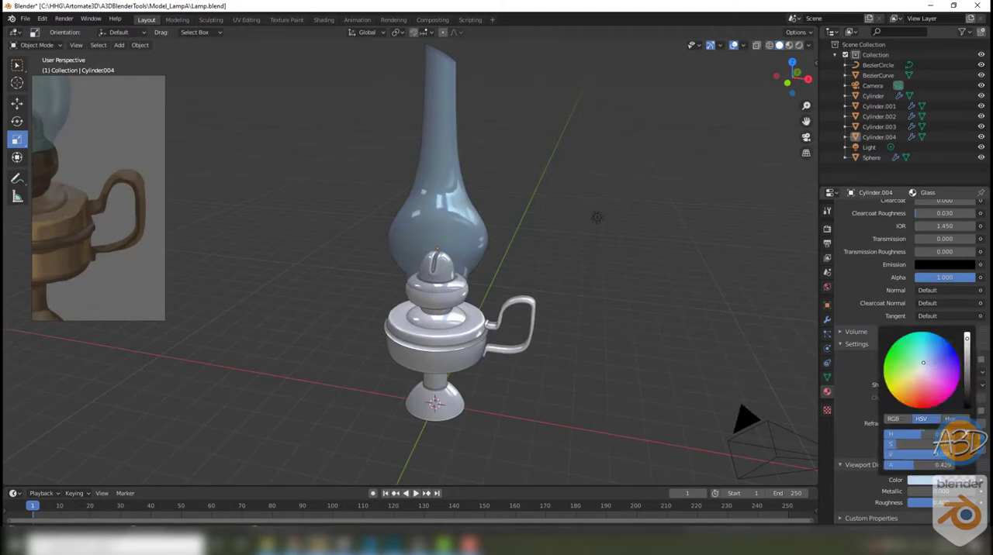
pyautogui.moveTo(923, 363); pyautogui.dragTo(920, 362)
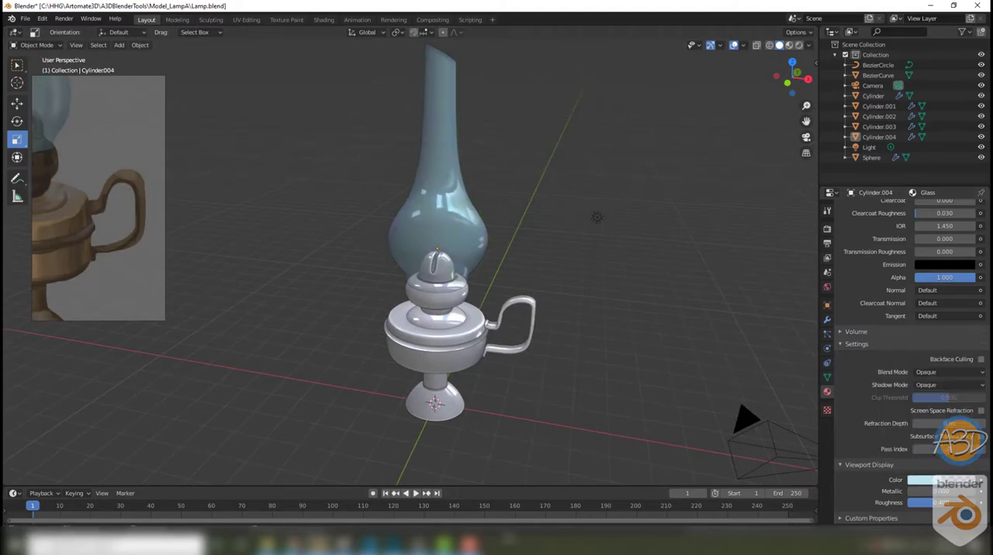
# Step: Switch to the reference image window and zoom and reposition the picture to show the whole lamp
pyautogui.click(419, 545)
pyautogui.hotkey('ctrl', 't')
pyautogui.scroll(-4, 126, 195)
pyautogui.moveTo(91, 186); pyautogui.dragTo(111, 222, button='middle')
pyautogui.hotkey('ctrl', 't')
pyautogui.moveTo(335, 300); pyautogui.dragTo(334, 295, button='middle')
# Step: Create a material named DarkMetal on the burner below the chimney
pyautogui.click(434, 297)
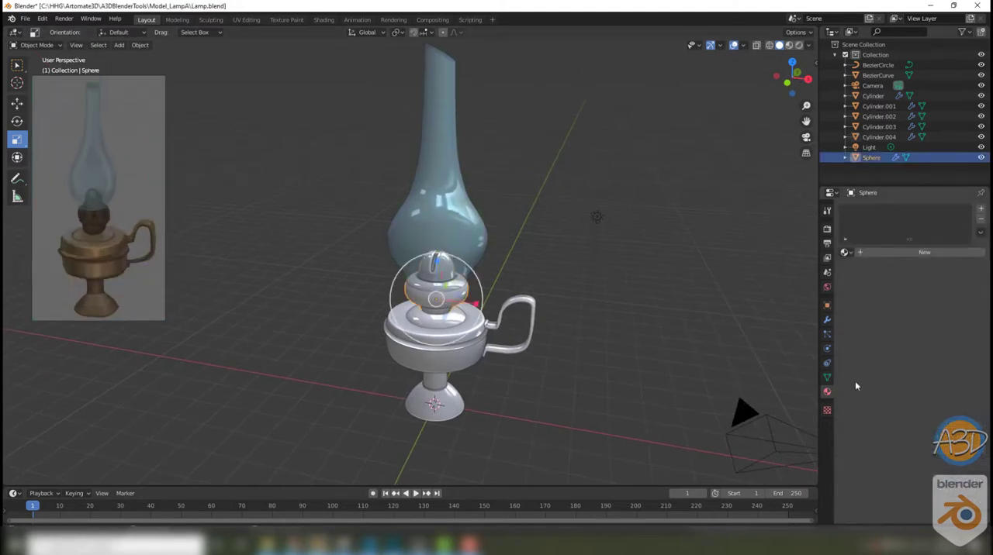
pyautogui.click(892, 252)
pyautogui.doubleClick(892, 252)
# Step: Sample the DarkMetal base color from the lamp in the reference image and shift it to a reddish brown
pyautogui.click(969, 359)
pyautogui.click(971, 313)
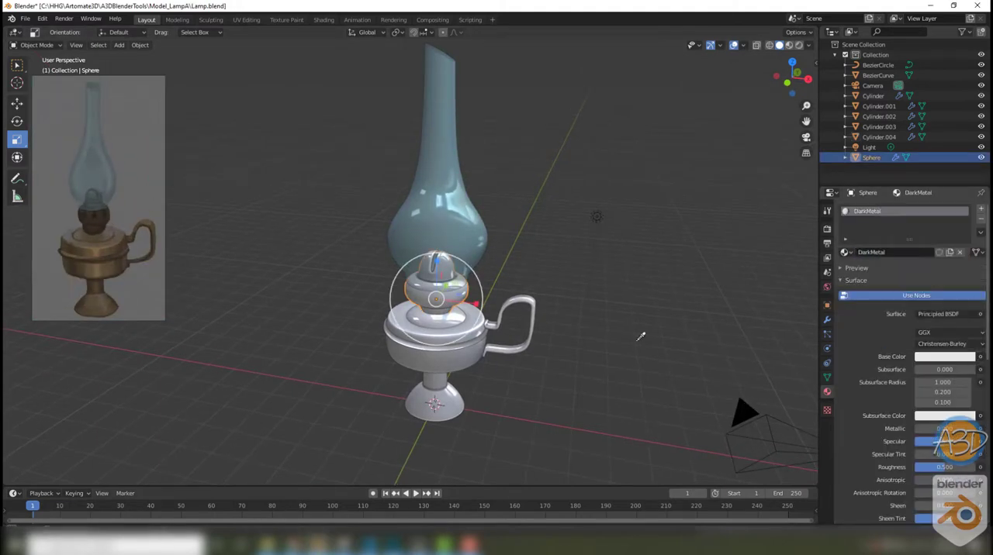
pyautogui.click(102, 240)
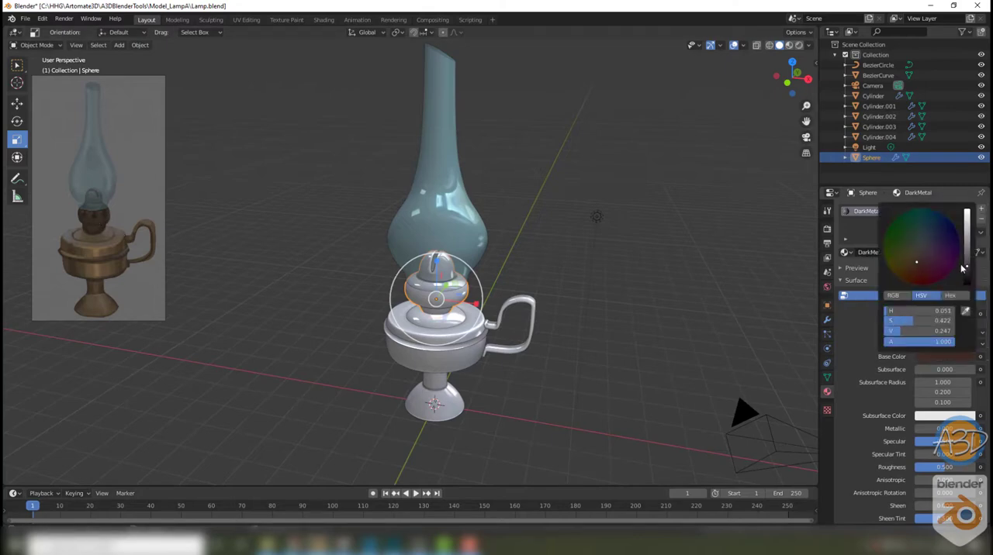
pyautogui.moveTo(962, 269); pyautogui.dragTo(919, 265)
# Step: Preview the lamp in Material Preview shading and return to solid shading
pyautogui.moveTo(639, 355); pyautogui.dragTo(650, 349, button='middle')
pyautogui.click(789, 45)
pyautogui.click(779, 45)
pyautogui.click(721, 233)
# Step: Set the DarkMetal material's viewport display color to a dark brown
pyautogui.scroll(-4, 965, 432)
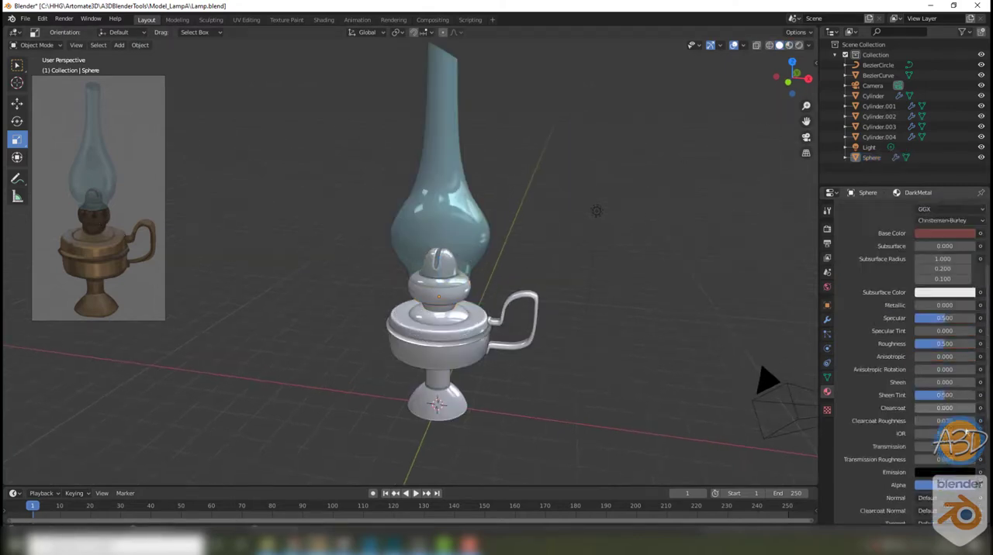
pyautogui.scroll(-8, 967, 432)
pyautogui.click(938, 481)
pyautogui.moveTo(921, 378); pyautogui.dragTo(920, 383)
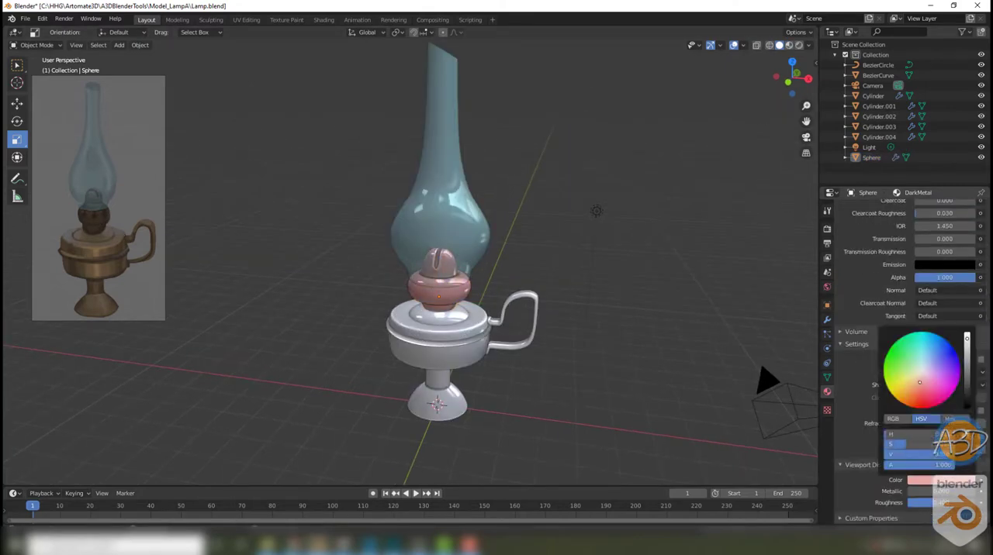
pyautogui.click(923, 395)
pyautogui.moveTo(967, 339); pyautogui.dragTo(967, 372)
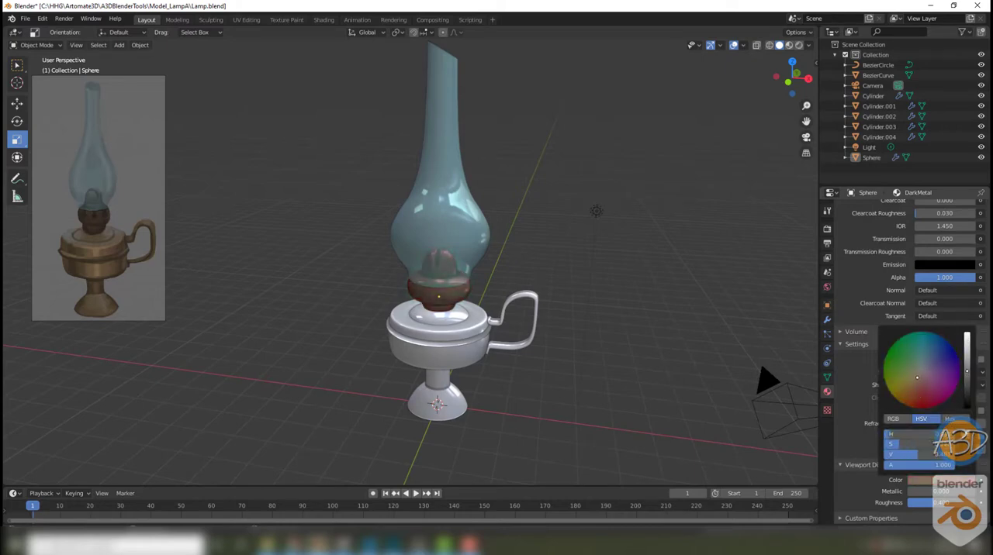
# Step: Create a material named Brass on the lamp's reservoir
pyautogui.click(438, 342)
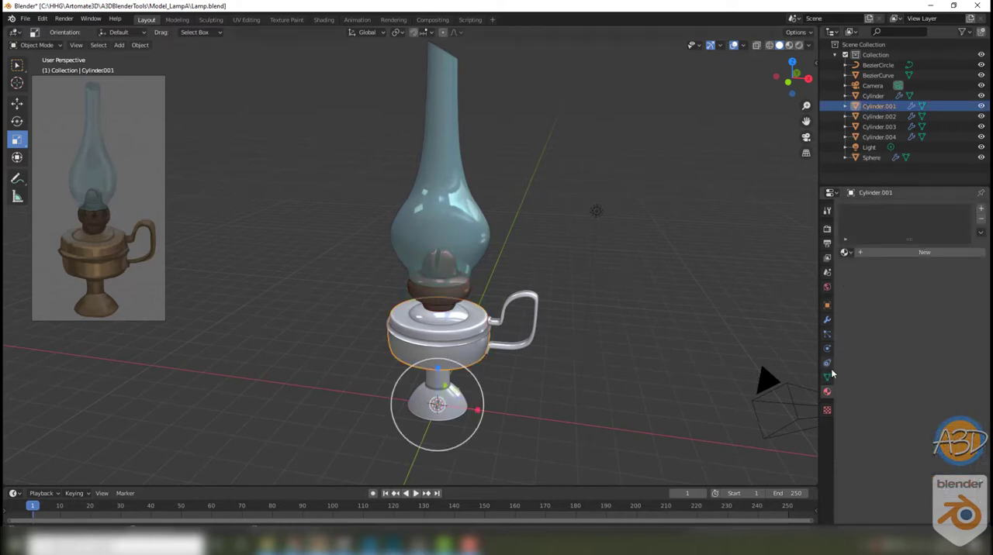
pyautogui.click(894, 250)
pyautogui.write('Brass')
pyautogui.press('Return')
# Step: Set the Brass material's viewport display color to a saturated orange
pyautogui.scroll(-9, 920, 449)
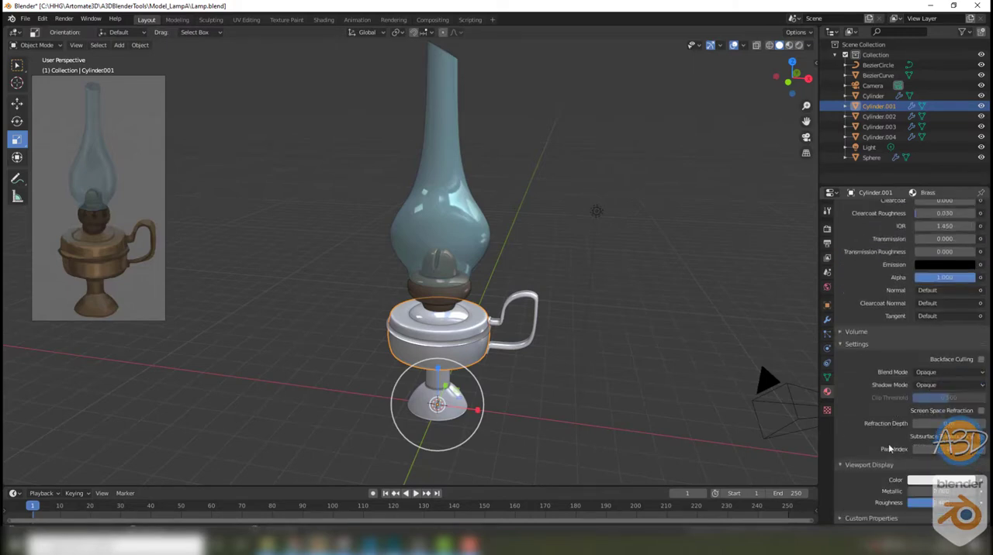
pyautogui.click(928, 481)
pyautogui.moveTo(918, 391)
pyautogui.mouseDown()
pyautogui.moveTo(916, 381)
pyautogui.moveTo(901, 388)
pyautogui.mouseUp()
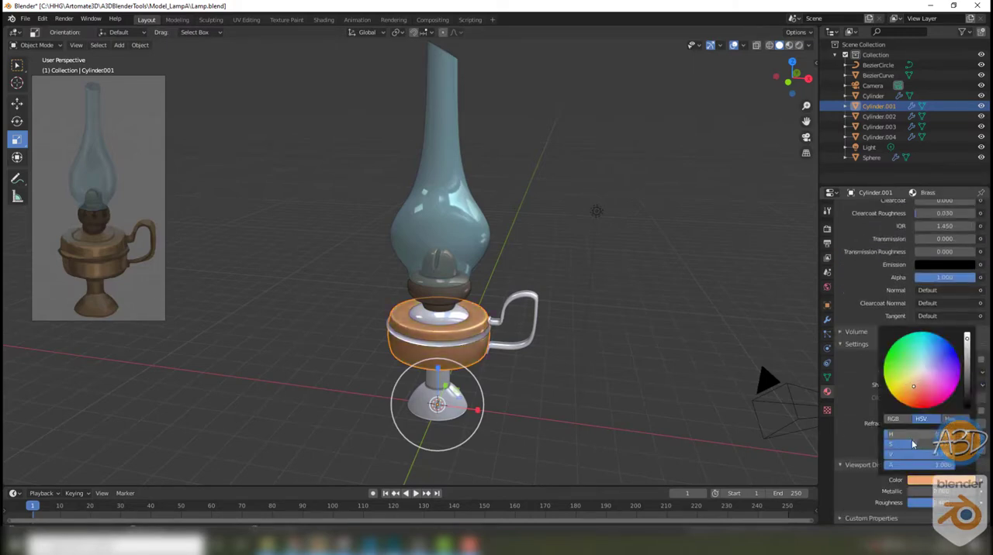
pyautogui.moveTo(913, 444); pyautogui.dragTo(908, 444)
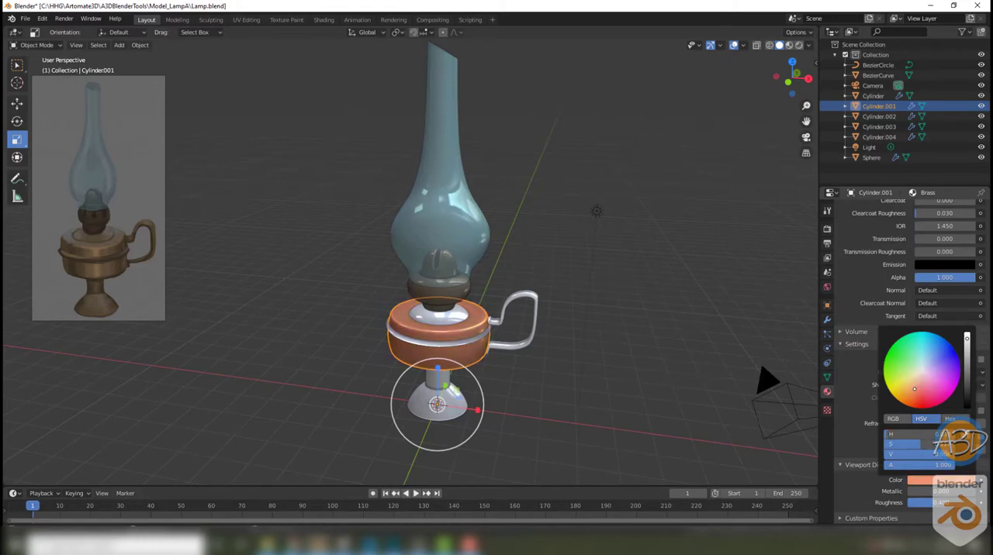
pyautogui.moveTo(914, 389); pyautogui.dragTo(904, 398)
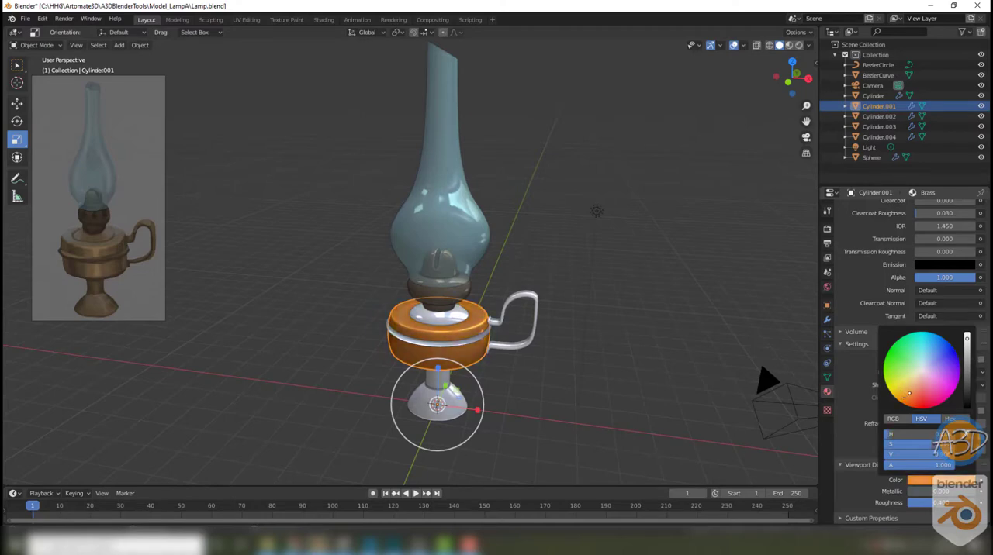
pyautogui.click(669, 324)
# Step: Assign the existing Brass material to the dome on top of the reservoir and to the lamp's foot
pyautogui.click(453, 319)
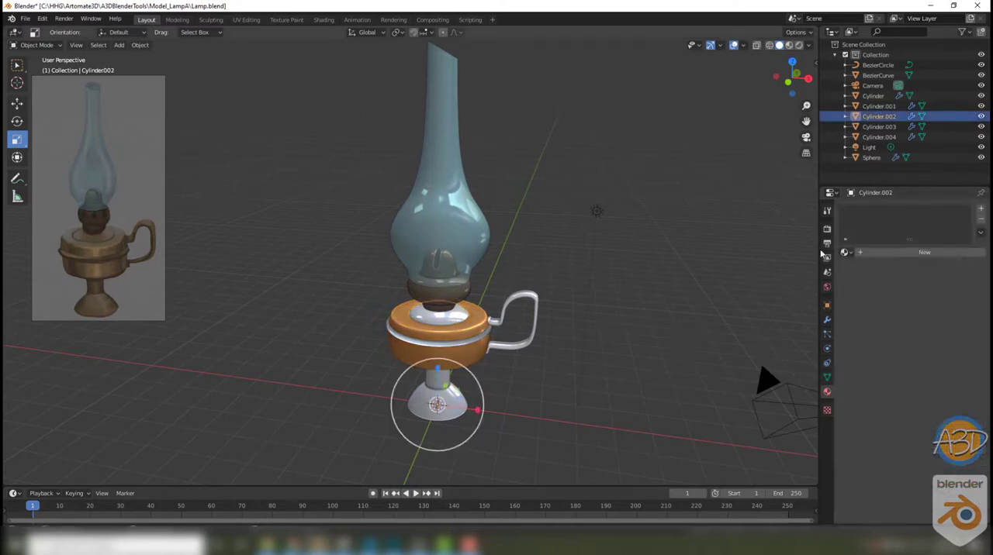
pyautogui.click(845, 252)
pyautogui.click(863, 268)
pyautogui.click(659, 329)
pyautogui.click(446, 380)
pyautogui.click(845, 253)
pyautogui.click(861, 269)
pyautogui.click(659, 322)
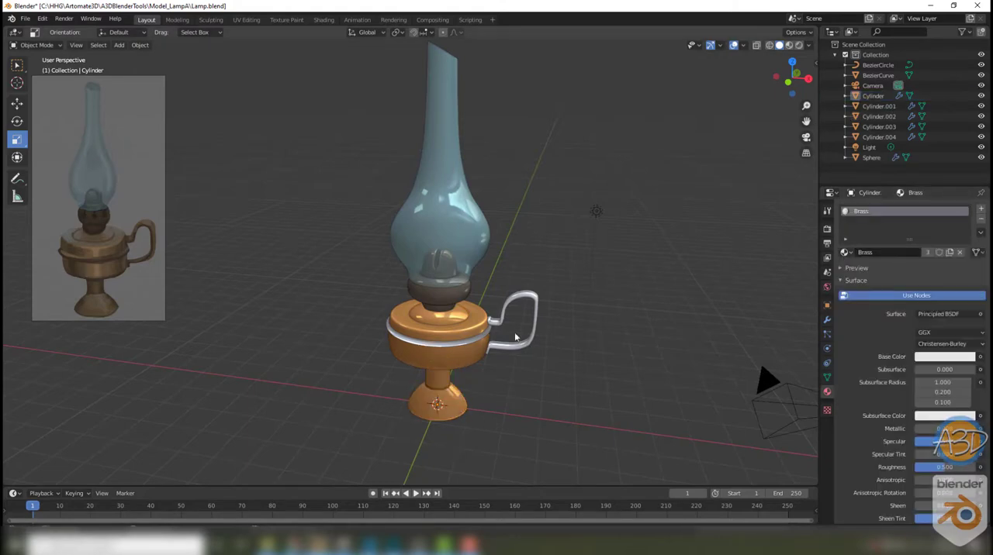
# Step: Assign the existing Brass material to the lamp's handle
pyautogui.click(534, 309)
pyautogui.click(846, 253)
pyautogui.click(861, 268)
pyautogui.click(660, 325)
# Step: Assign the existing DarkMetal material to the thin ring around the reservoir
pyautogui.click(480, 339)
pyautogui.click(846, 253)
pyautogui.click(864, 279)
pyautogui.click(413, 383)
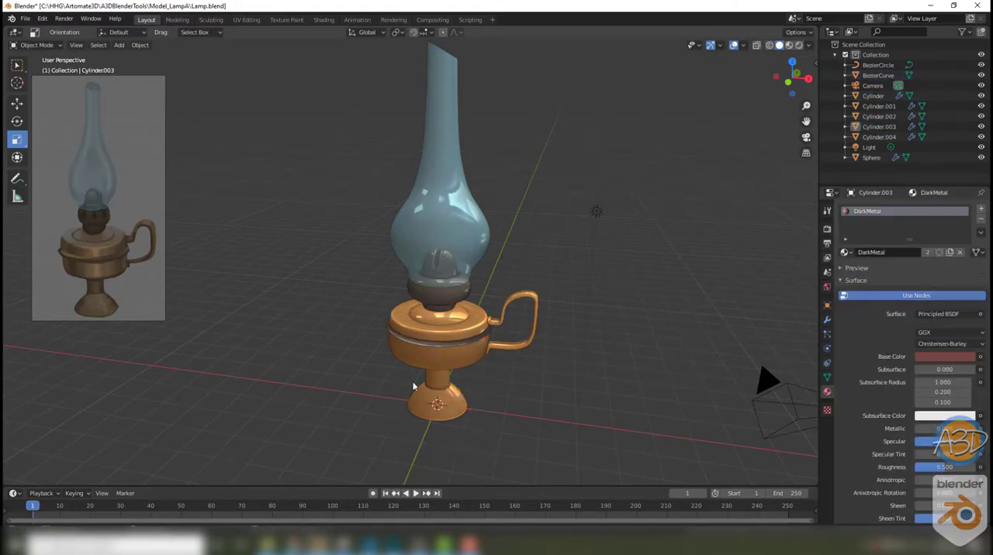
# Step: Desaturate and darken the Brass material's viewport display color to a brownish gold like the reference lamp
pyautogui.click(431, 397)
pyautogui.scroll(-10, 907, 403)
pyautogui.click(927, 480)
pyautogui.moveTo(904, 398); pyautogui.dragTo(912, 387)
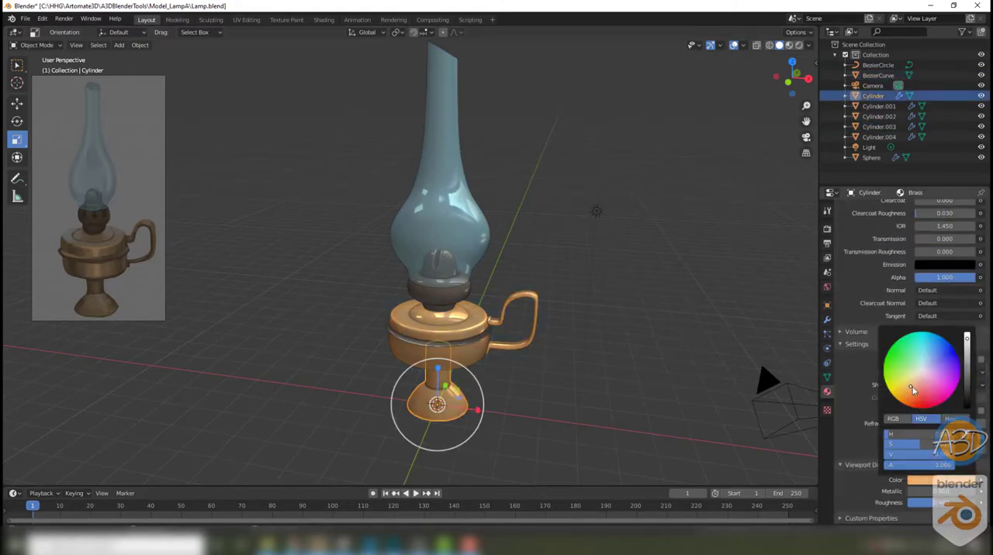
pyautogui.moveTo(967, 339); pyautogui.dragTo(967, 362)
pyautogui.click(683, 291)
# Step: Save an incremental version of the file as Lamp_001.blend
pyautogui.moveTo(683, 292)
pyautogui.mouseDown(button='middle')
pyautogui.moveTo(679, 275)
pyautogui.moveTo(709, 281)
pyautogui.moveTo(643, 295)
pyautogui.moveTo(673, 304)
pyautogui.mouseUp(button='middle')
pyautogui.press('z')
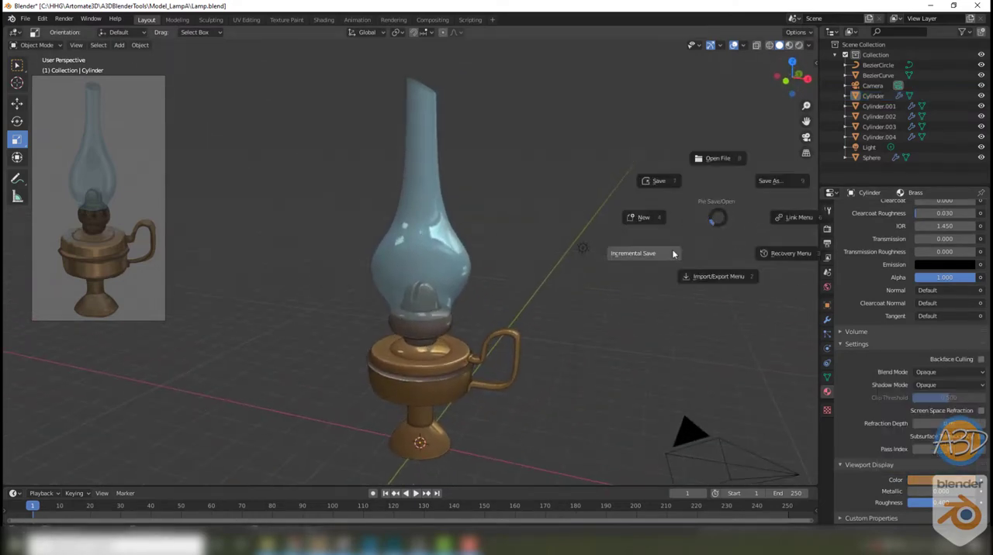
pyautogui.click(717, 276)
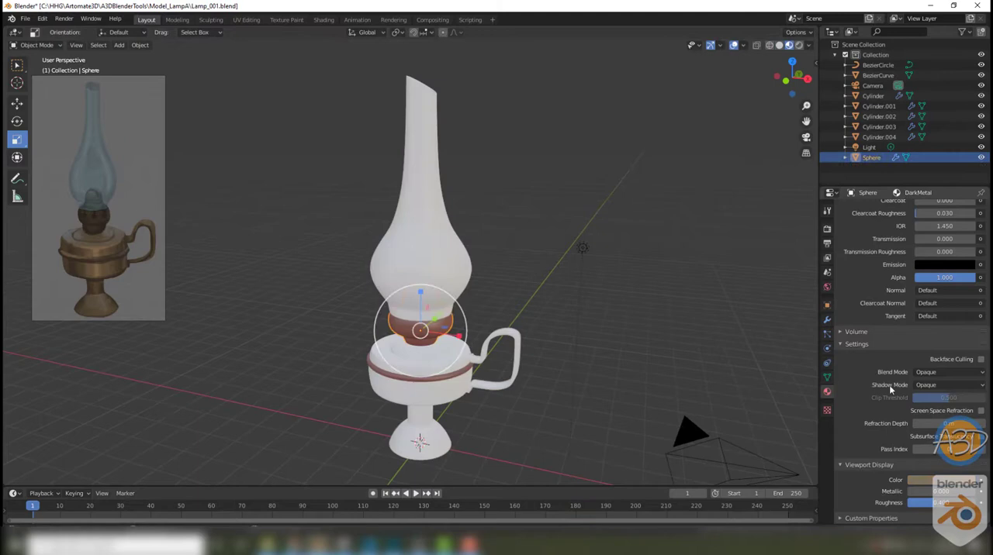
# Step: Enlarge the Properties editor and collapse the DarkMetal material's Settings so its base color and viewport color fit together
pyautogui.scroll(12, 917, 384)
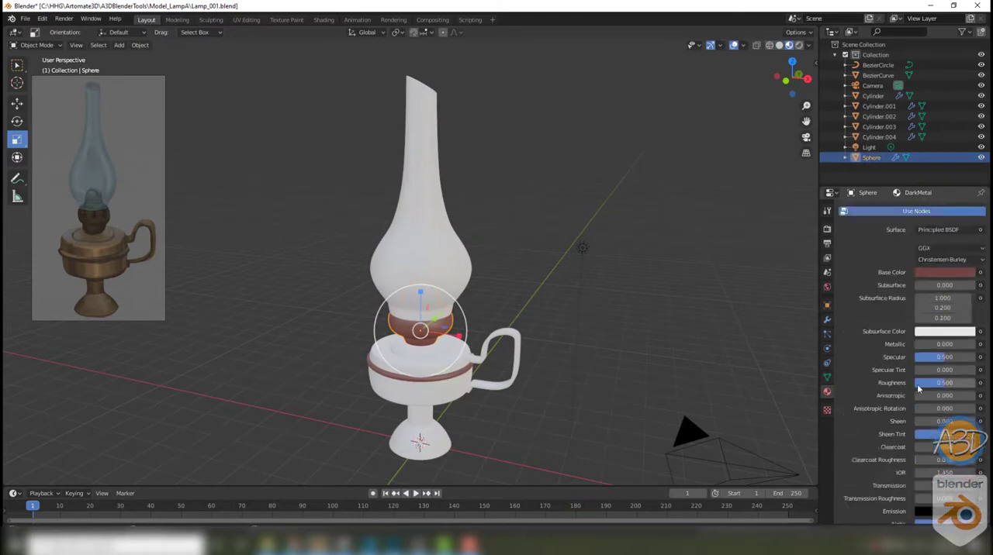
pyautogui.scroll(-12, 917, 384)
pyautogui.click(943, 482)
pyautogui.scroll(3, 943, 327)
pyautogui.scroll(-3, 943, 326)
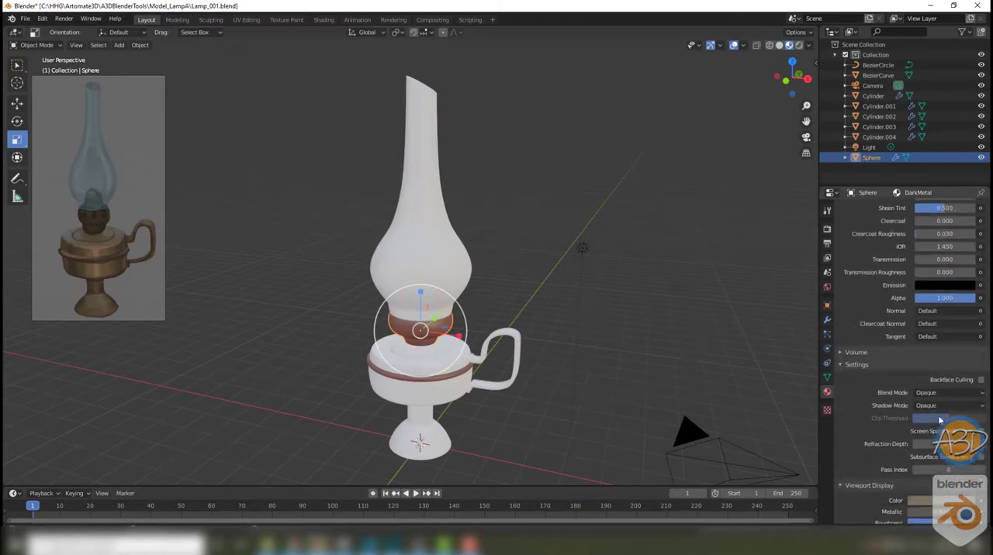
pyautogui.click(944, 482)
pyautogui.moveTo(882, 186); pyautogui.dragTo(892, 45)
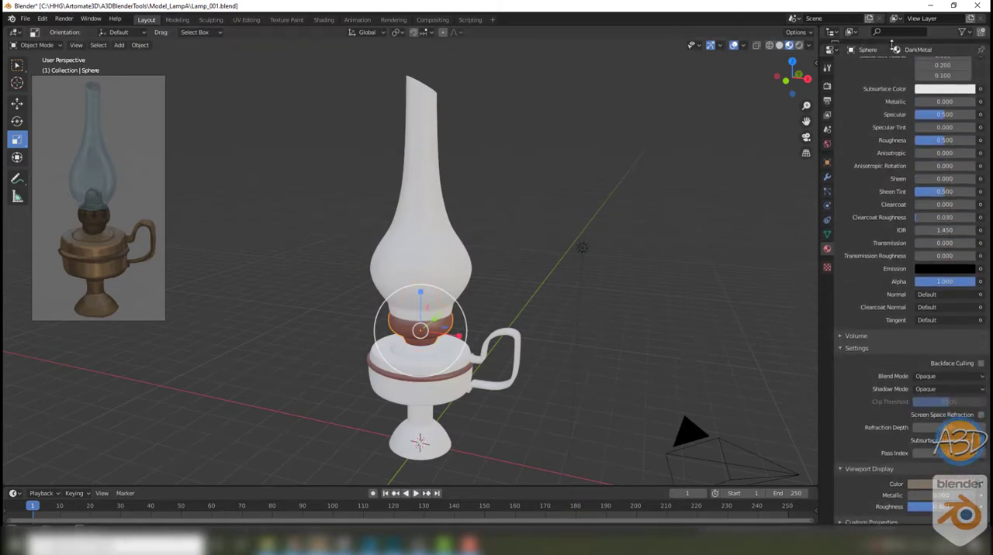
pyautogui.click(857, 343)
# Step: Sample DarkMetal's viewport display color into its base color and darken the base color to a value of 0.320
pyautogui.click(980, 136)
pyautogui.click(947, 135)
pyautogui.click(964, 246)
pyautogui.click(925, 480)
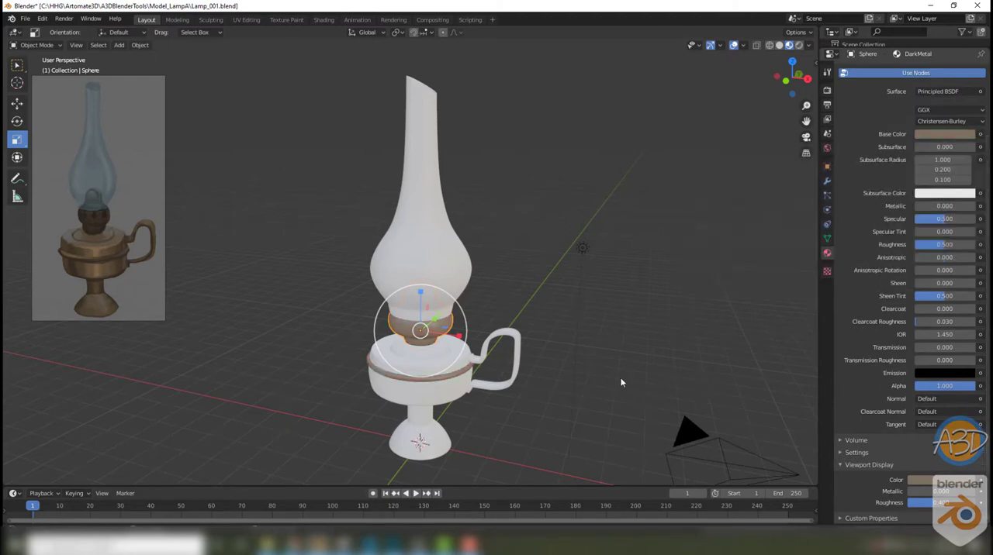
pyautogui.click(939, 134)
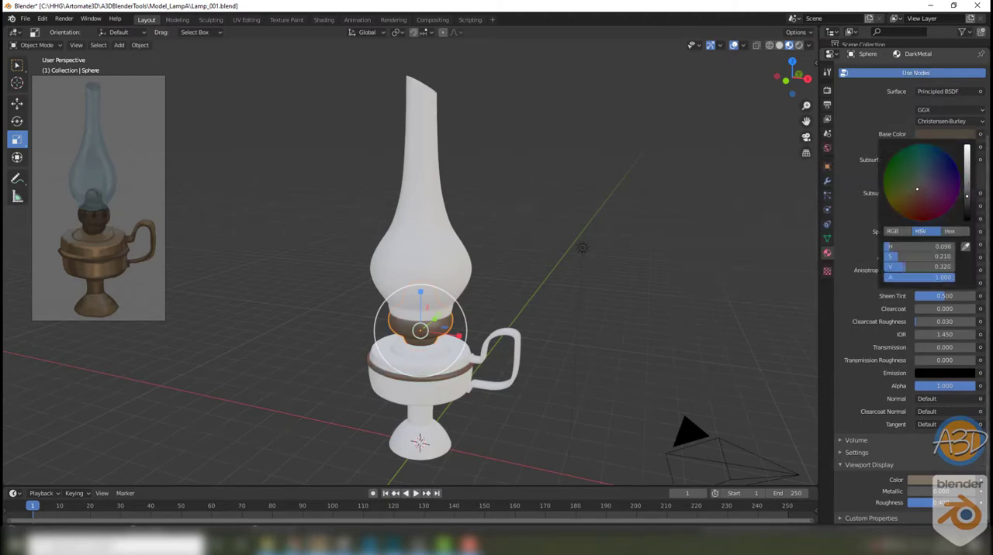
# Step: Return to solid shading and inspect the colored lamp against the reference image from several angles
pyautogui.click(778, 45)
pyautogui.moveTo(683, 155); pyautogui.dragTo(813, 81, button='middle')
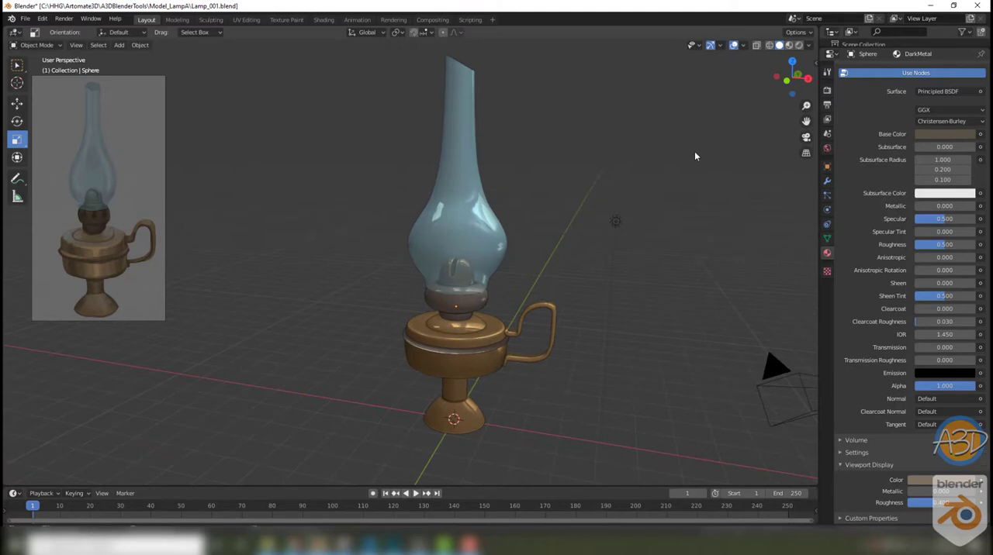
pyautogui.moveTo(694, 156); pyautogui.dragTo(715, 186, button='middle')
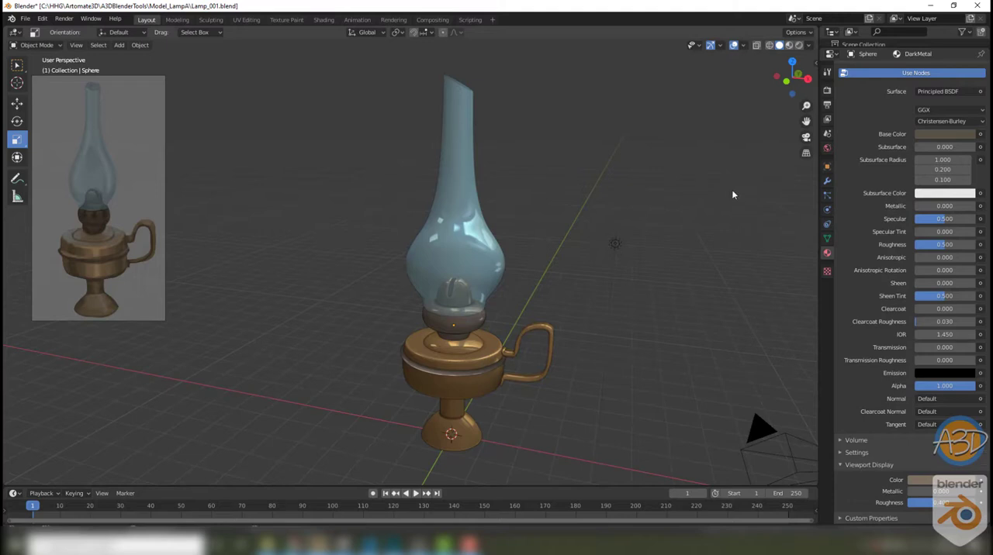
pyautogui.moveTo(734, 195); pyautogui.dragTo(737, 199, button='middle')
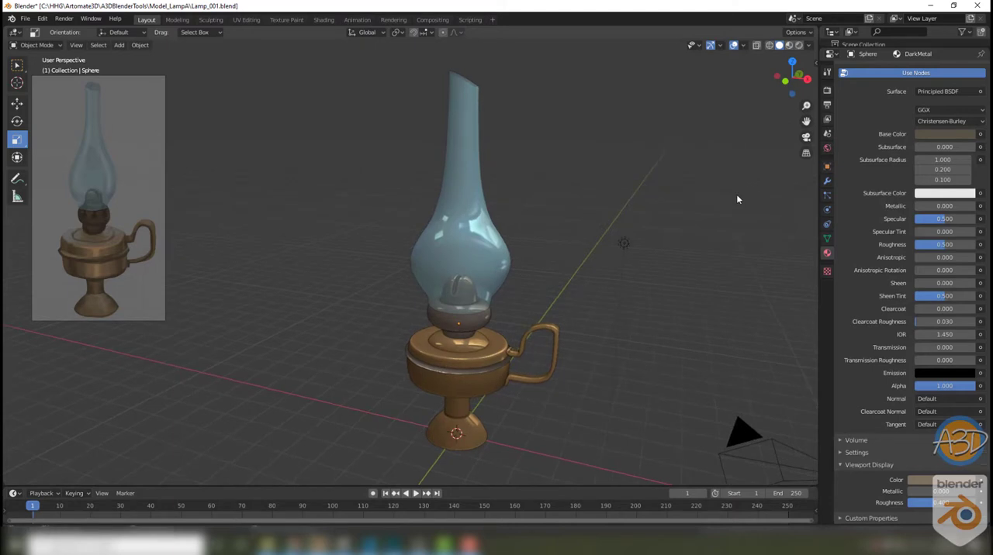